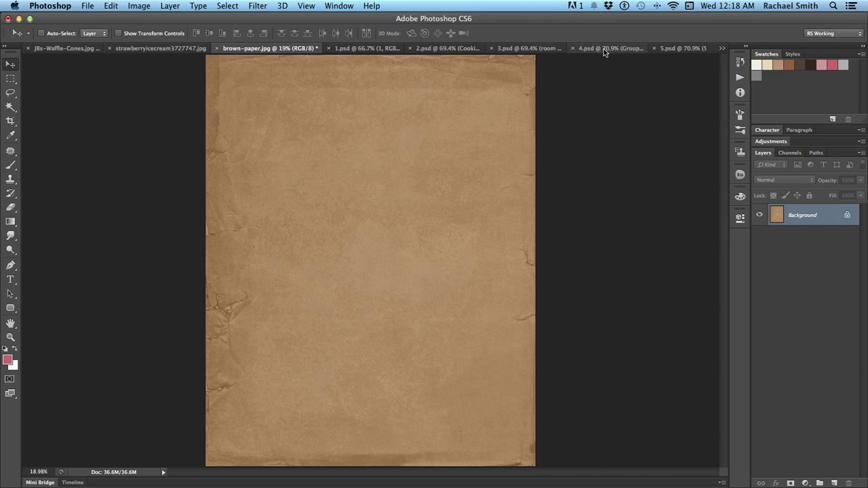
# Compare the 4.psd and 5.psd infographic versions, then bring up JBs-Waffle-Cones.jpg
pyautogui.click(604, 49)
pyautogui.click(672, 49)
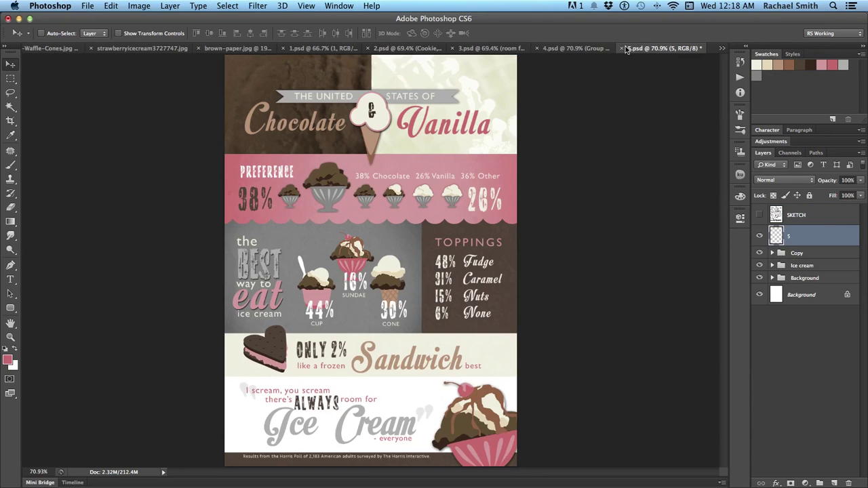
pyautogui.click(577, 50)
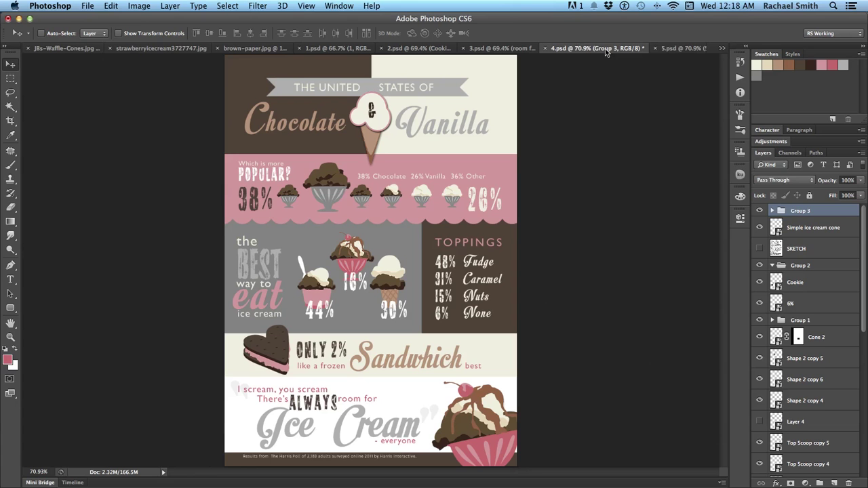
pyautogui.click(671, 49)
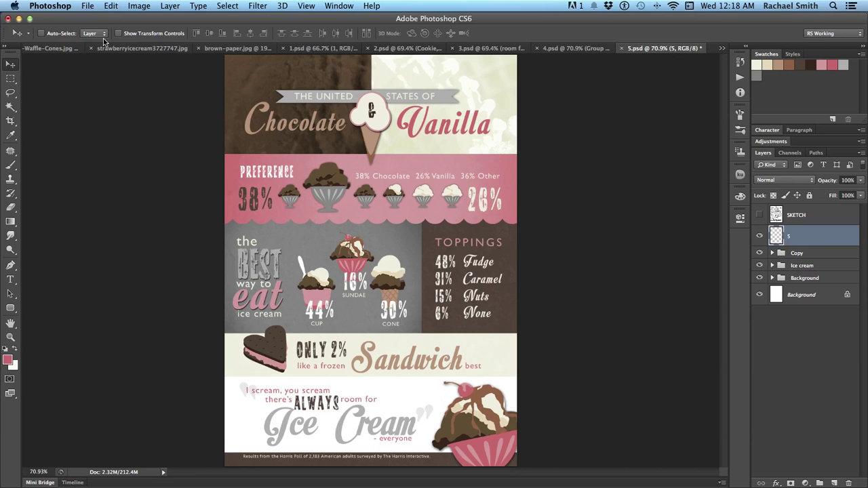
pyautogui.click(42, 48)
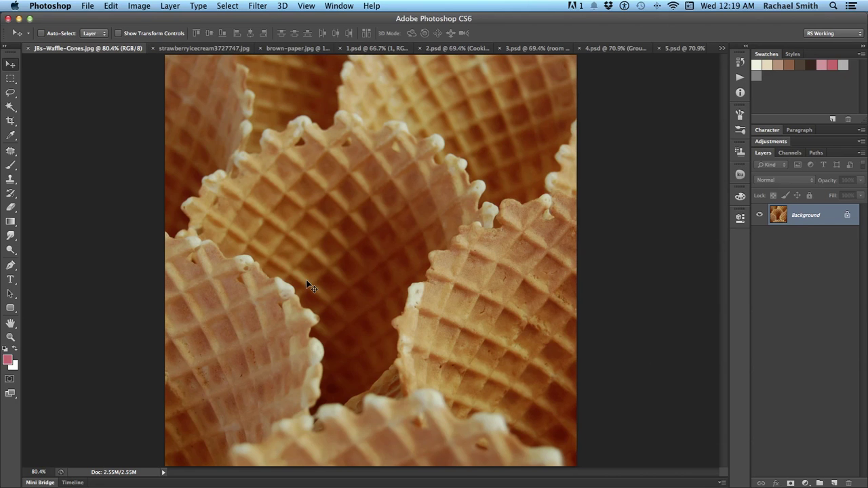
# View the strawberry photo, then zoom the brown paper texture in to 50%
pyautogui.click(175, 49)
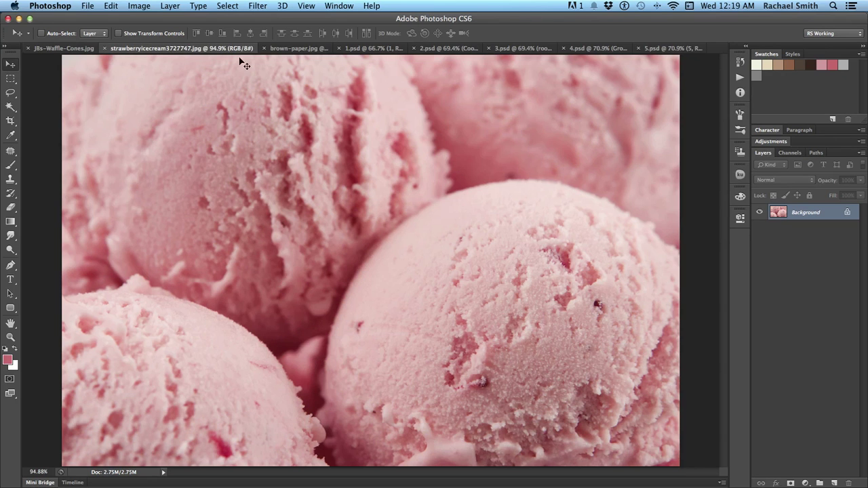
pyautogui.click(278, 50)
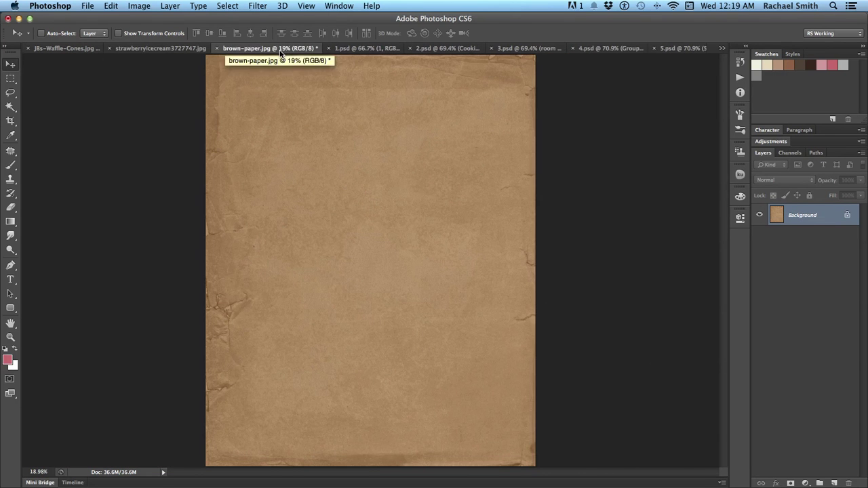
pyautogui.press('z')
pyautogui.click(342, 124)
pyautogui.click(344, 124)
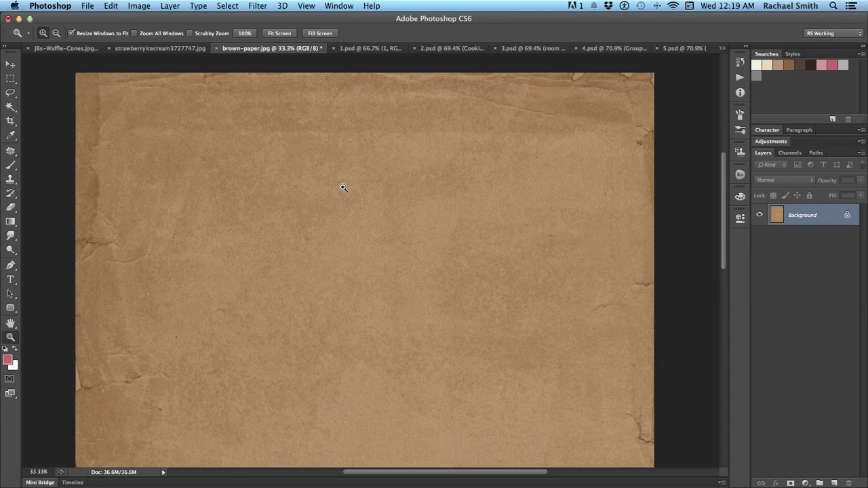
pyautogui.click(274, 257)
# Pan across the paper texture, fit it on screen, and return to 4.psd
pyautogui.moveTo(276, 274); pyautogui.dragTo(202, 267)
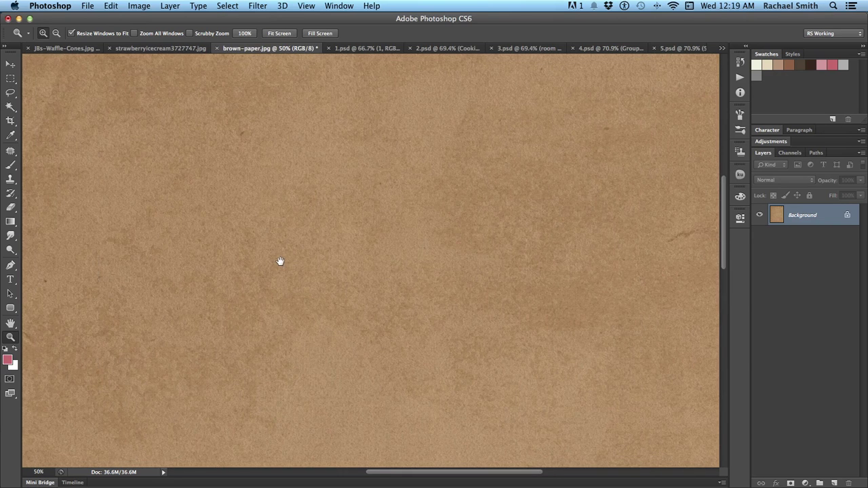
pyautogui.moveTo(280, 261); pyautogui.dragTo(316, 260)
pyautogui.press('super+0')
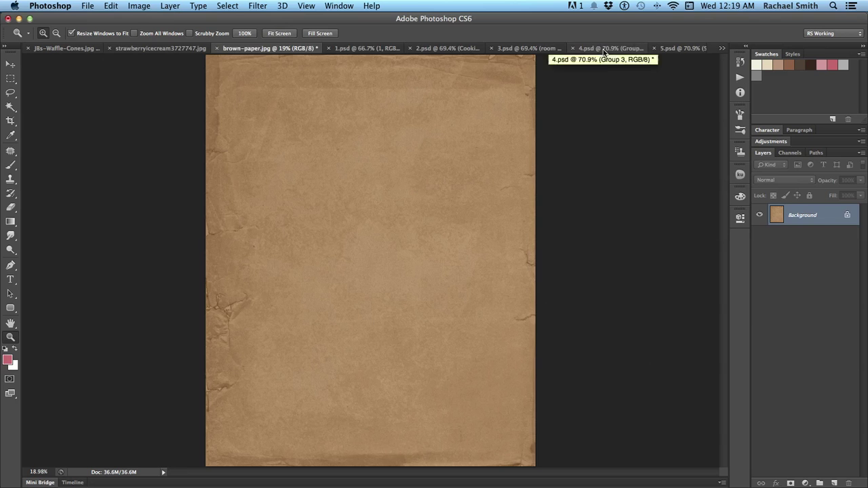
pyautogui.click(636, 48)
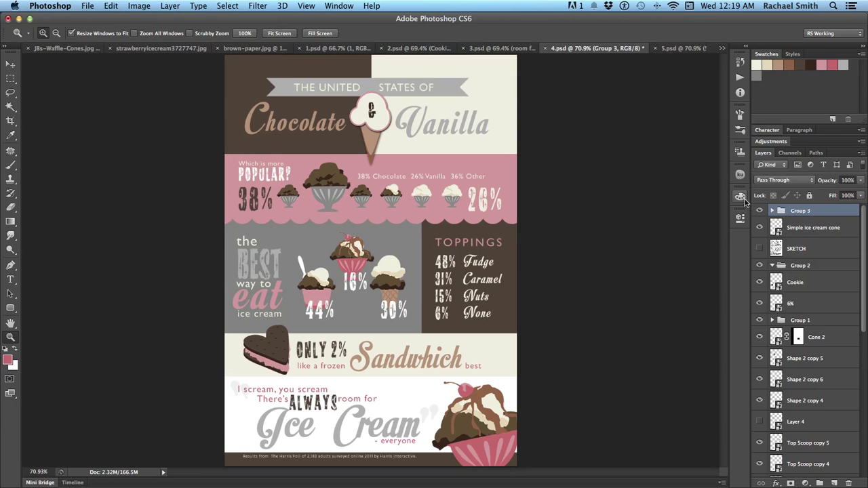
# Copy the whole brown-paper.jpg image and paste it into 4.psd as Layer 8
pyautogui.click(250, 48)
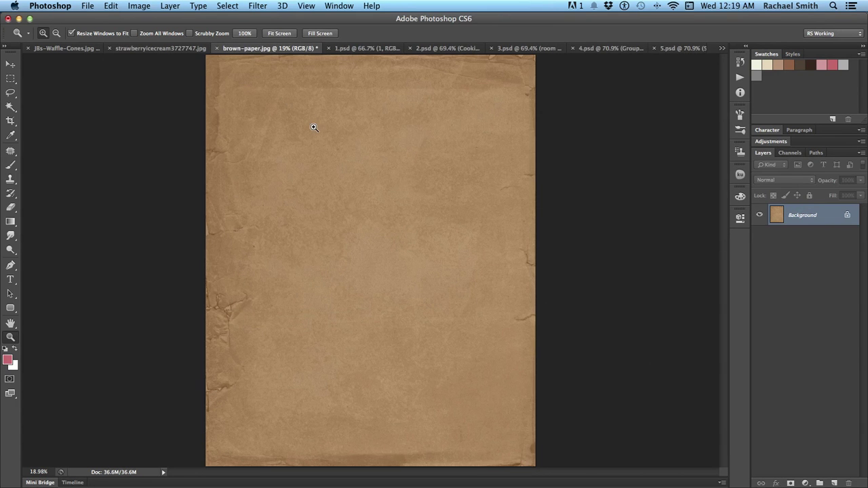
pyautogui.press('super+a')
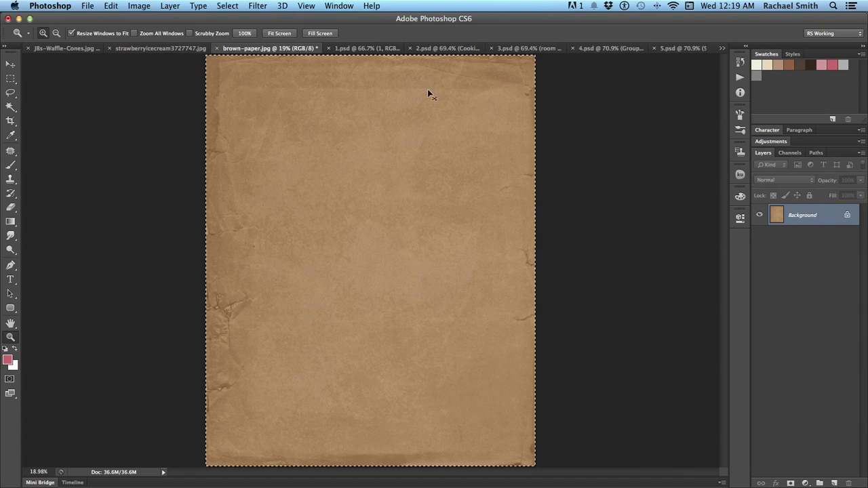
pyautogui.click(595, 50)
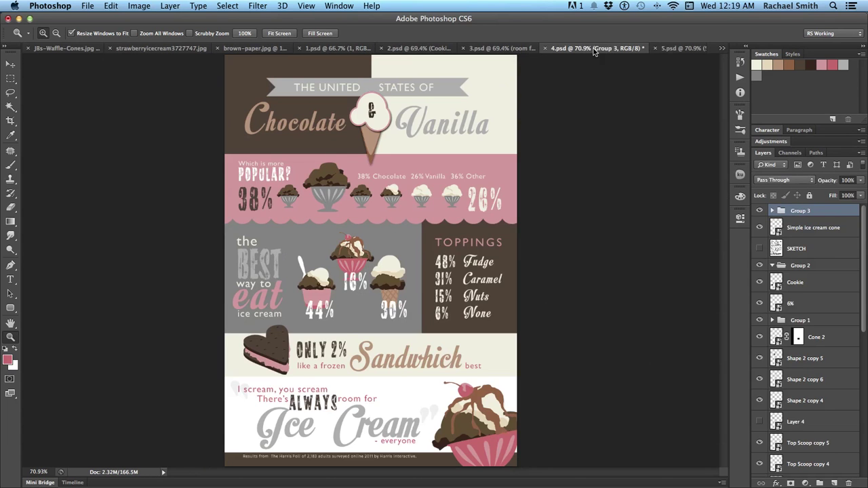
pyautogui.press('super+v')
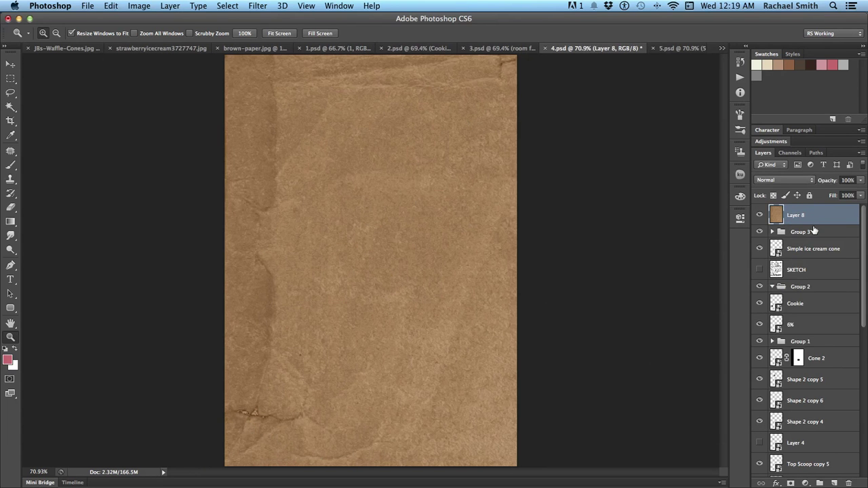
# Check Layer 8's effect by toggling its visibility, then set its blend mode to Darken
pyautogui.click(760, 215)
pyautogui.click(759, 215)
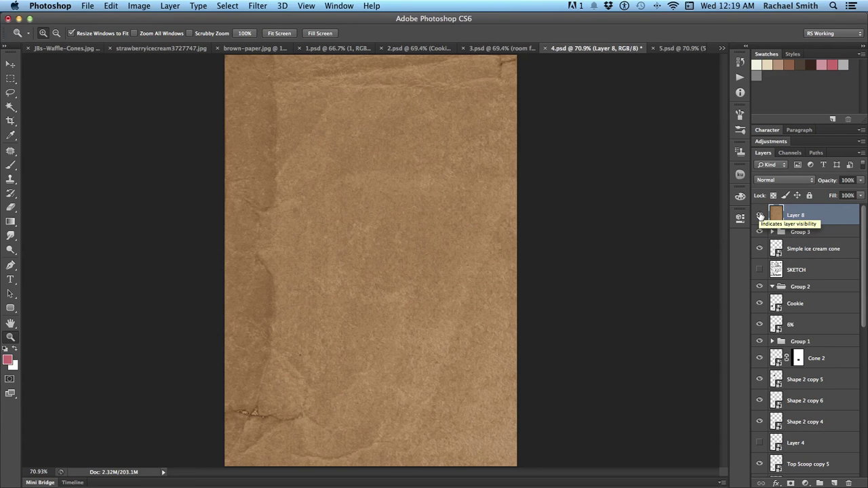
pyautogui.click(759, 215)
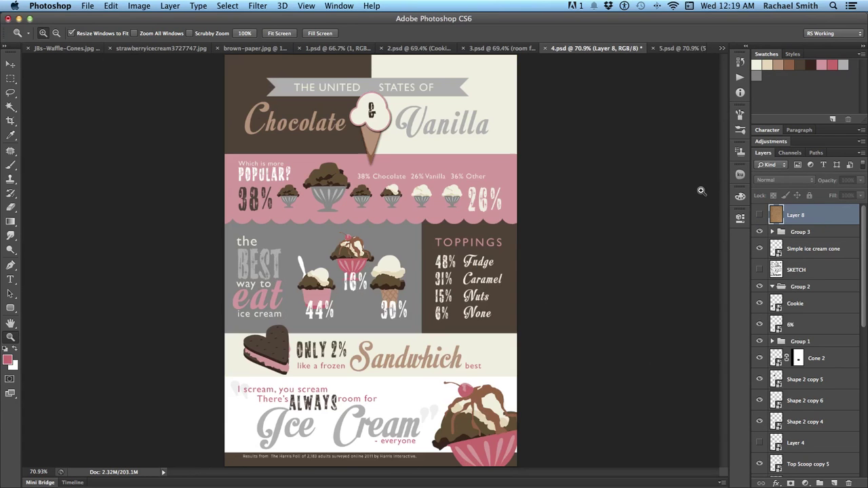
pyautogui.click(759, 215)
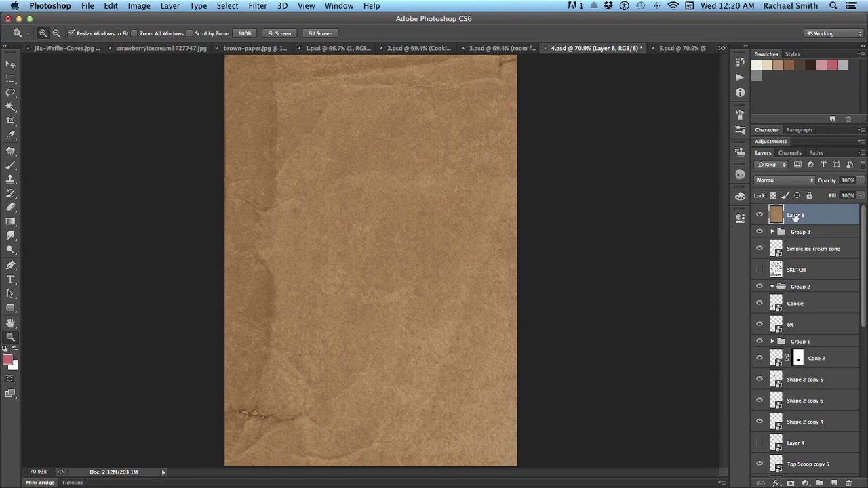
pyautogui.press('b')
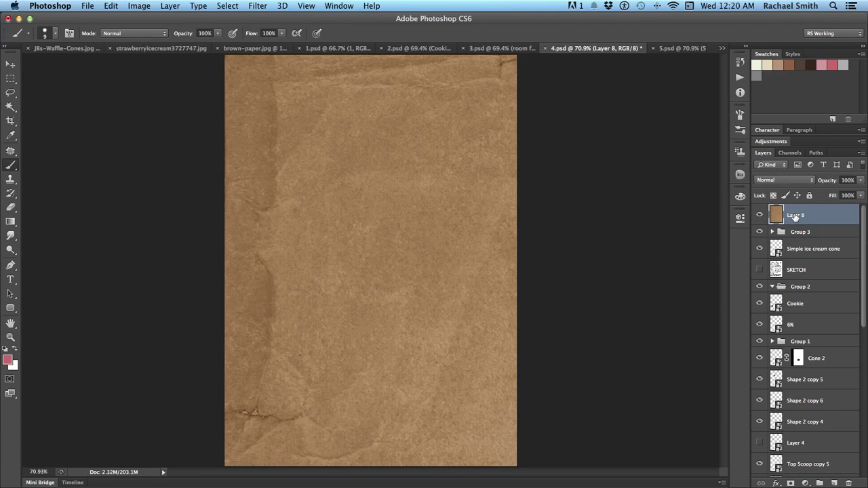
pyautogui.hotkey('shift', '+')
pyautogui.hotkey('shift', '+')
pyautogui.hotkey('shift', '+')
pyautogui.hotkey('shift', '+')
pyautogui.press('v')
# Set Layer 8 to Multiply, try 42% opacity, return to 100%, then hide it
pyautogui.hotkey('shift', '+')
pyautogui.hotkey('shift', '+')
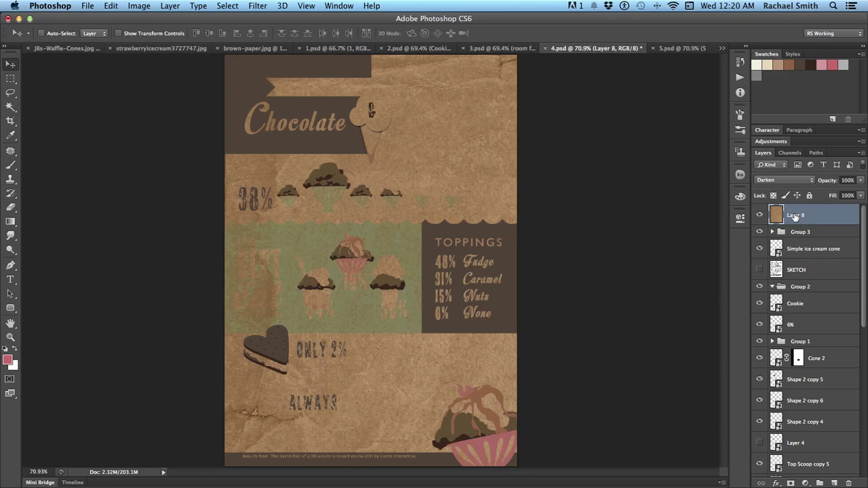
pyautogui.hotkey('shift', '+')
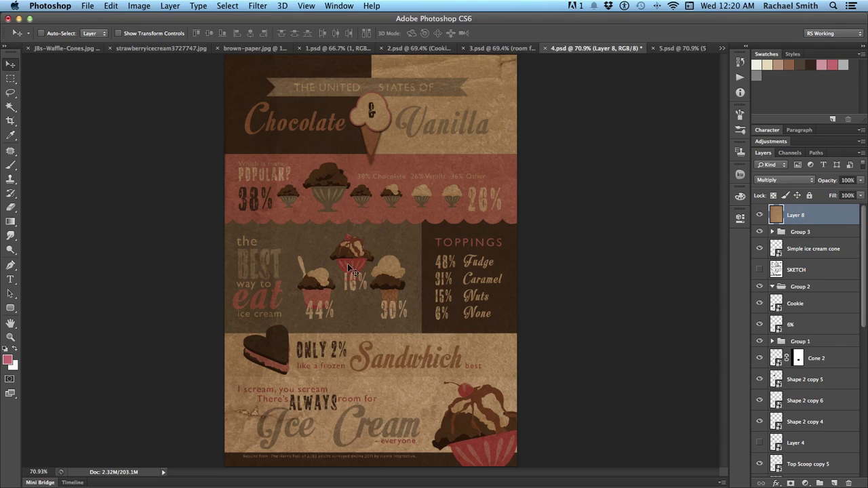
pyautogui.click(859, 188)
pyautogui.moveTo(857, 192); pyautogui.dragTo(830, 195)
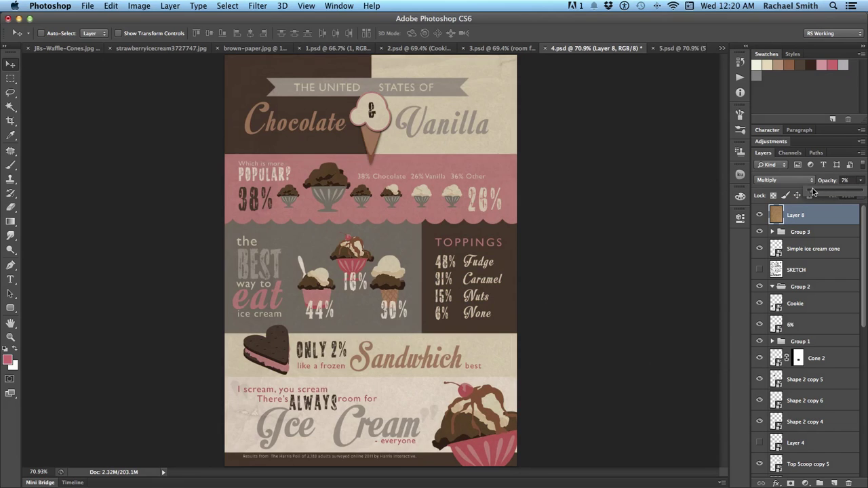
pyautogui.moveTo(814, 193); pyautogui.dragTo(863, 197)
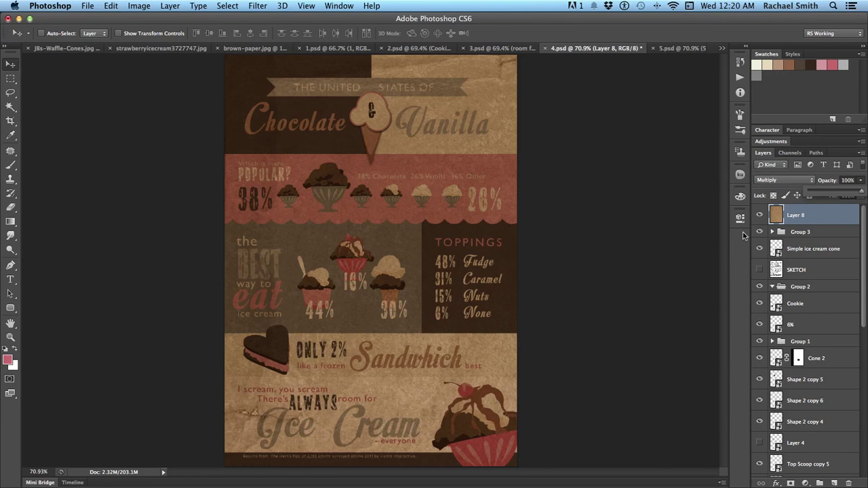
pyautogui.click(760, 215)
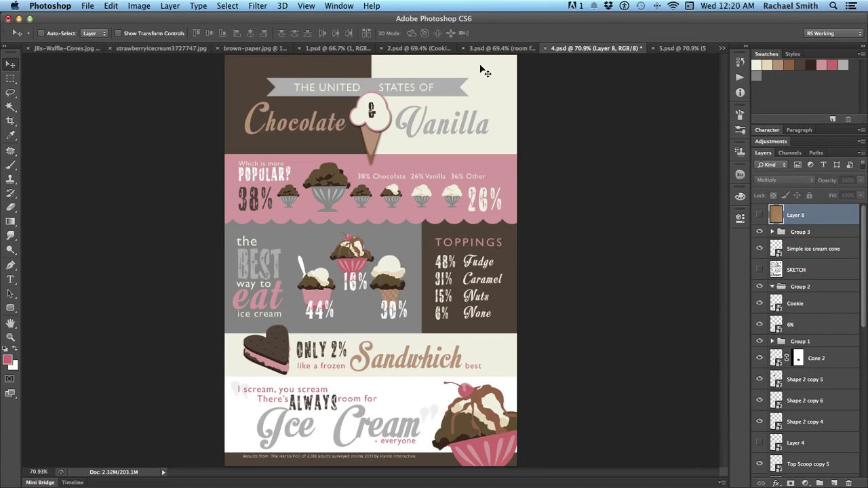
# Desaturate brown-paper.jpg to grey with Hue/Saturation at -100, then select the whole image
pyautogui.click(243, 49)
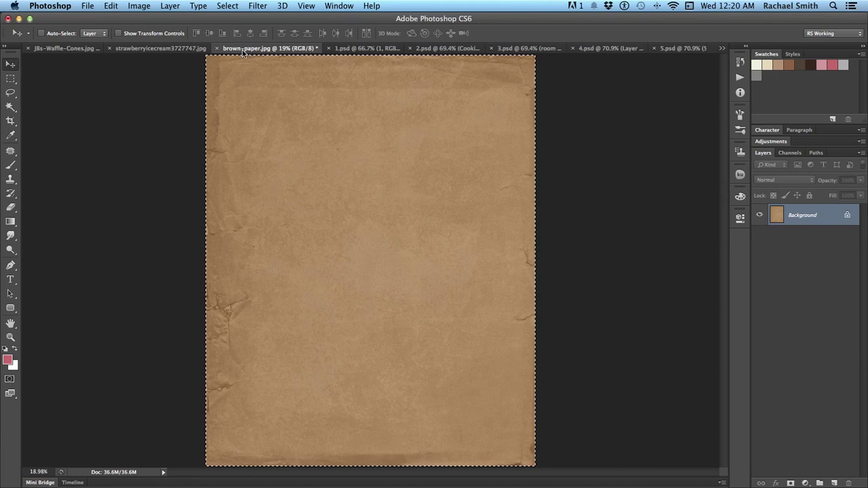
pyautogui.press('super+d')
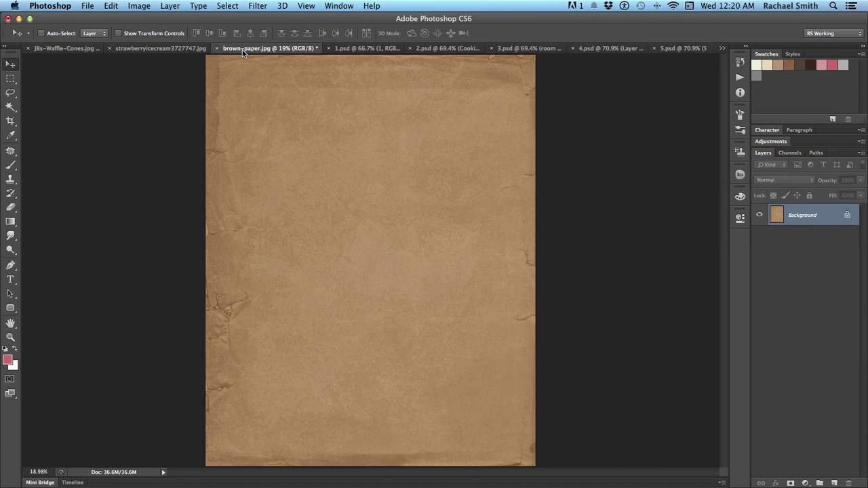
pyautogui.click(109, 6)
pyautogui.moveTo(138, 6)
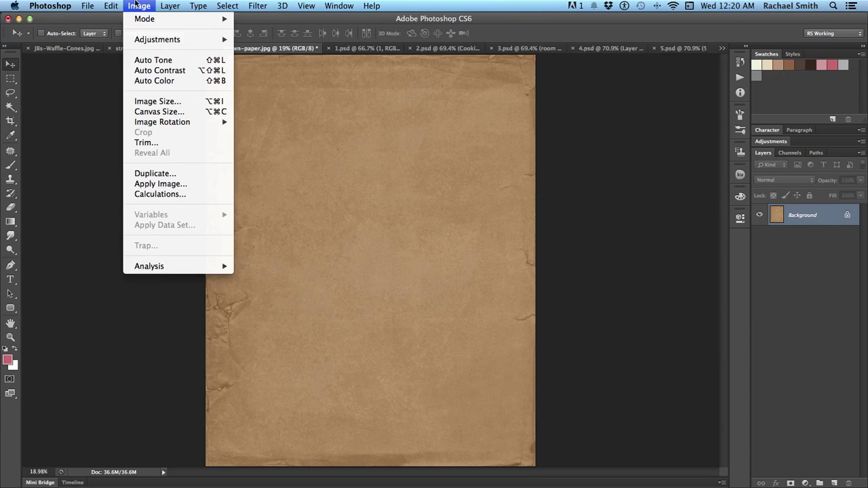
pyautogui.moveTo(108, 5)
pyautogui.moveTo(152, 42)
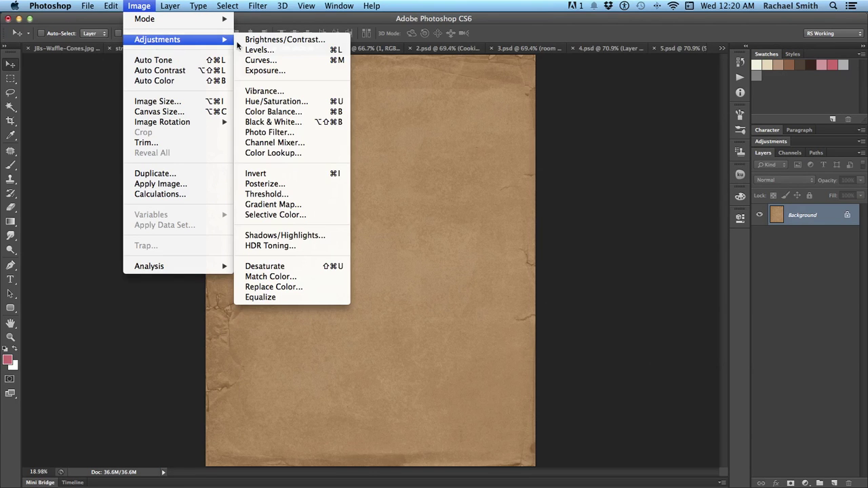
pyautogui.click(268, 102)
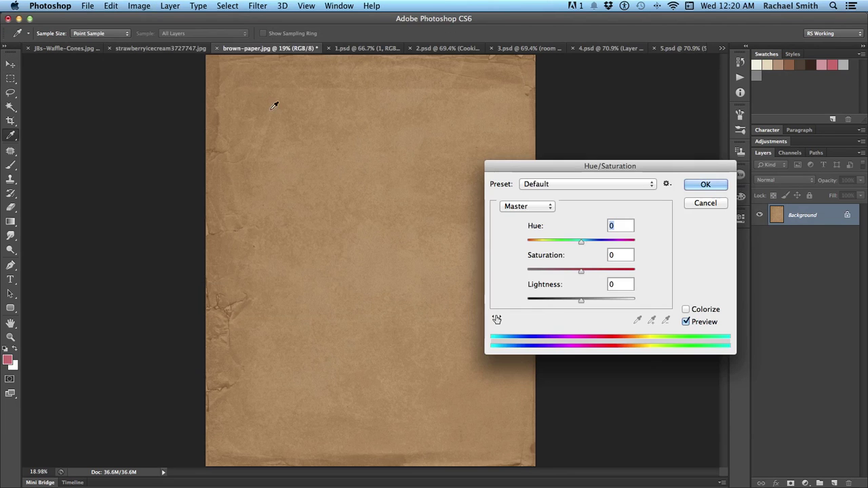
pyautogui.moveTo(581, 271); pyautogui.dragTo(543, 275)
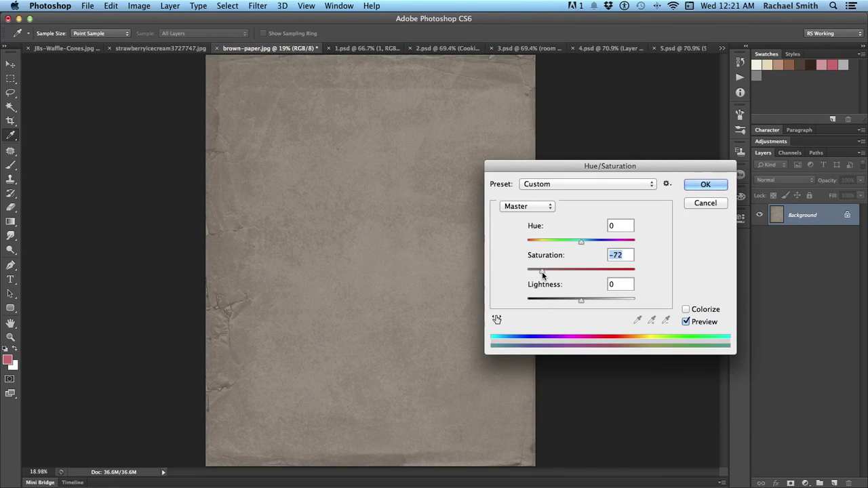
pyautogui.moveTo(543, 275); pyautogui.dragTo(527, 275)
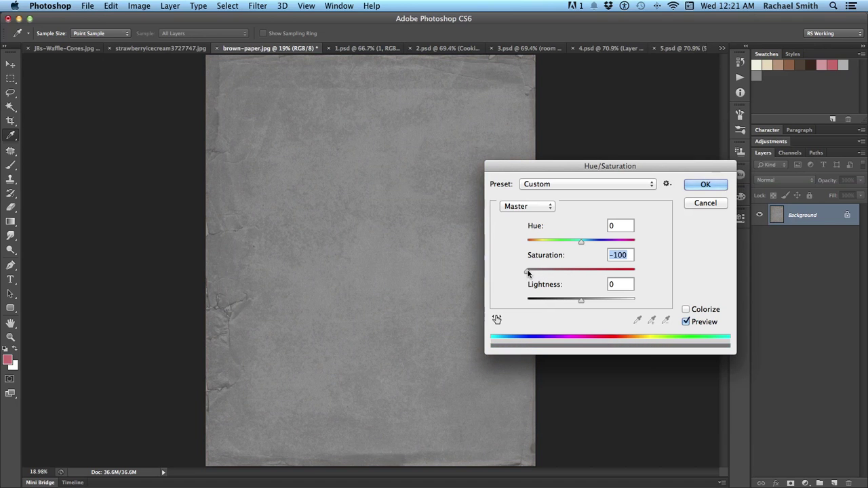
pyautogui.click(709, 184)
pyautogui.press('v')
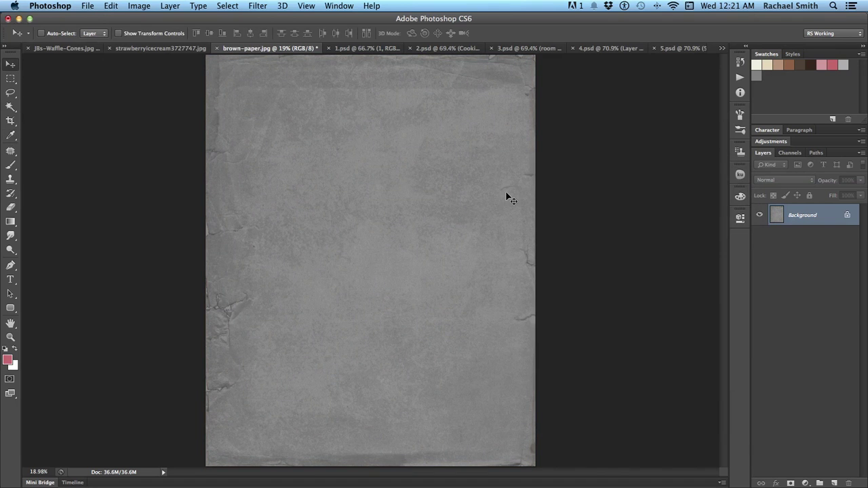
pyautogui.press('super+a')
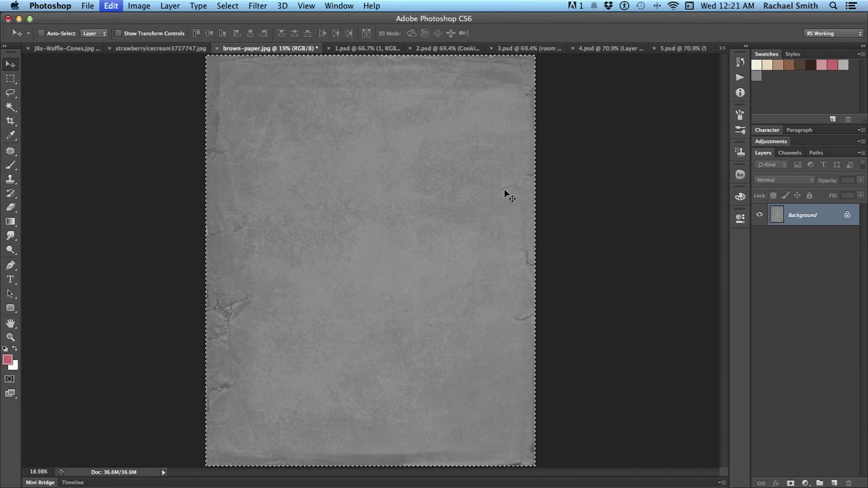
# Paste the grey paper into 4.psd as Layer 9 and zoom out around the canvas
pyautogui.click(597, 49)
pyautogui.press('super+v')
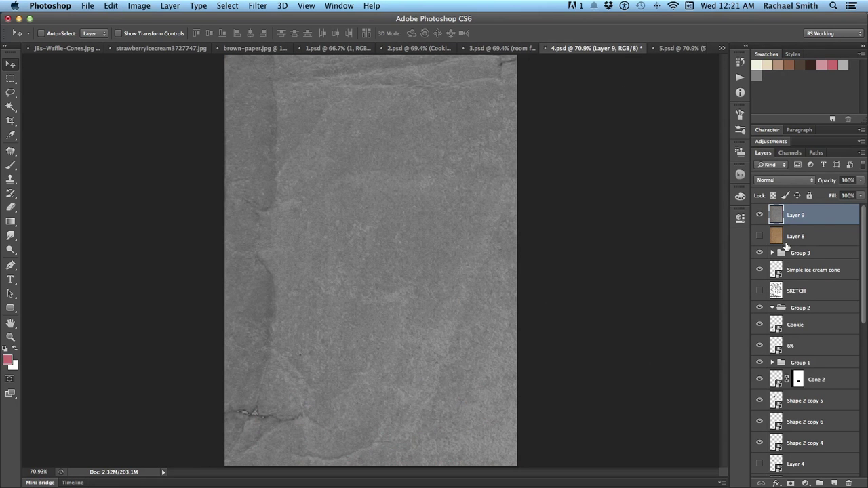
pyautogui.press('z')
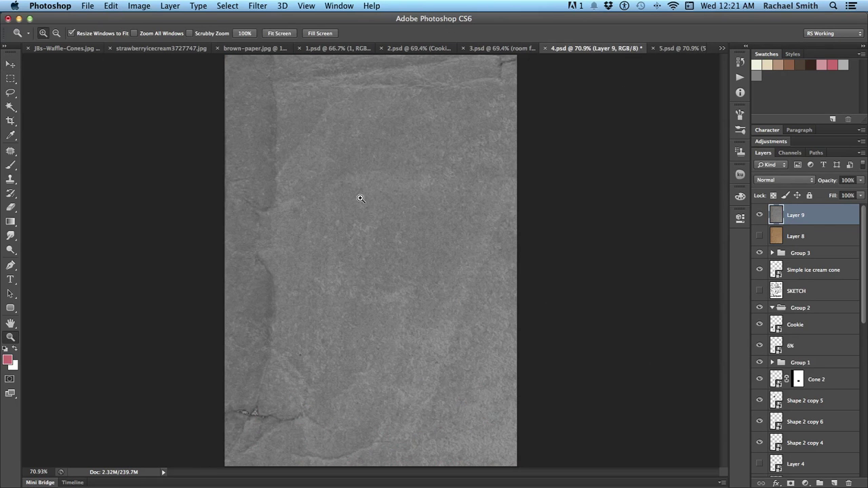
pyautogui.press('super+minus')
pyautogui.press('super+minus')
# Free Transform Layer 9 down to about 31% and position it over the poster canvas
pyautogui.press('super+t')
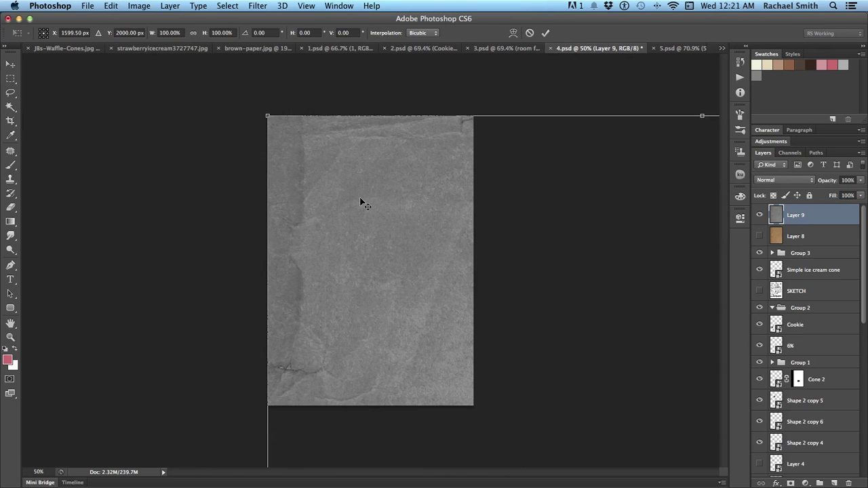
pyautogui.moveTo(636, 215); pyautogui.dragTo(518, 183)
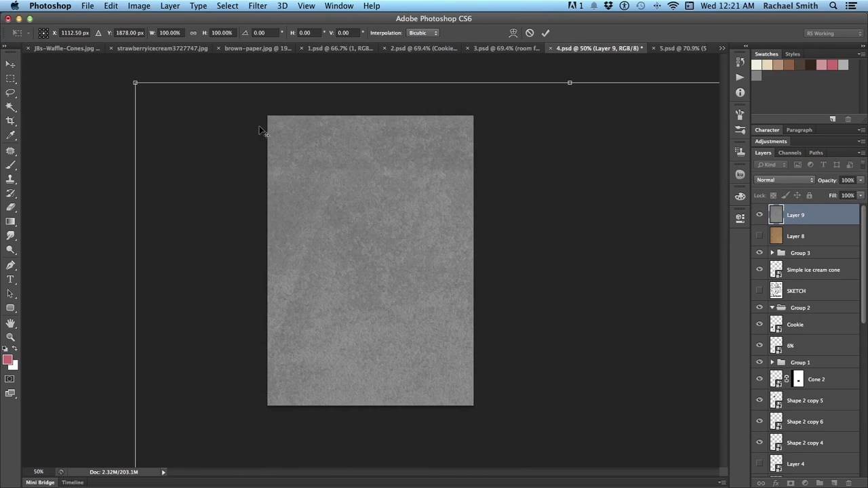
pyautogui.moveTo(136, 84); pyautogui.dragTo(361, 374)
pyautogui.moveTo(514, 475); pyautogui.dragTo(344, 82)
pyautogui.moveTo(229, 103); pyautogui.dragTo(224, 175)
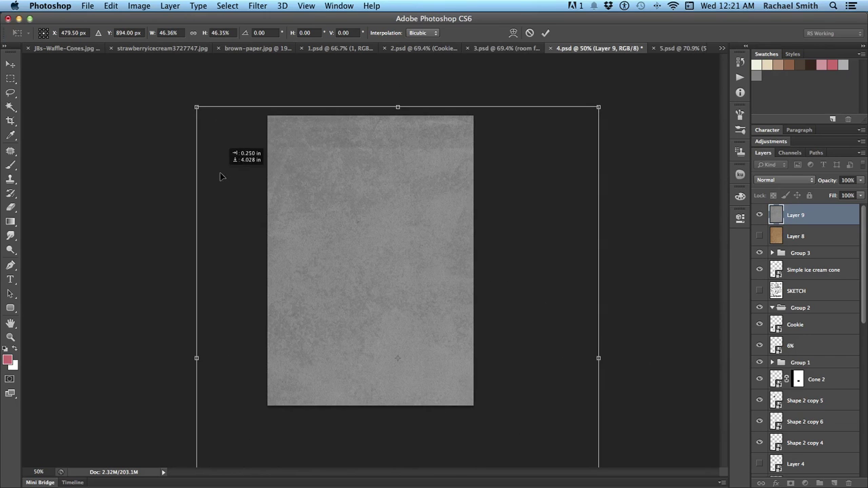
pyautogui.moveTo(195, 107); pyautogui.dragTo(270, 206)
pyautogui.moveTo(385, 264); pyautogui.dragTo(364, 173)
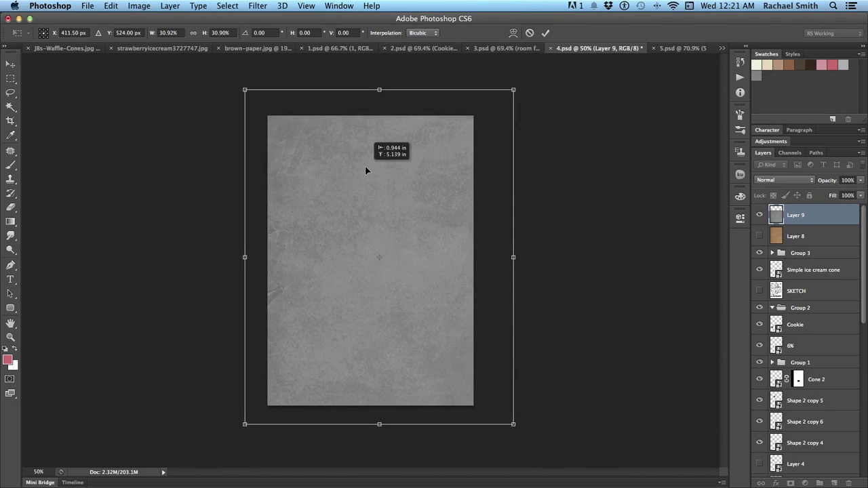
# Commit Layer 9's scaling and zoom the paper texture to 100%
pyautogui.press('Return')
pyautogui.press('z')
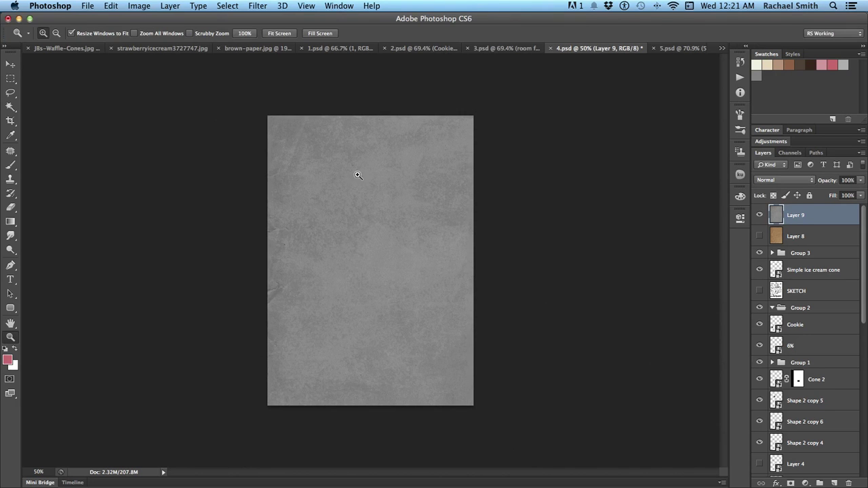
pyautogui.click(294, 256)
pyautogui.click(291, 262)
# Patch out the crack at the left edge and several nearby blemishes with the Patch tool
pyautogui.press('j')
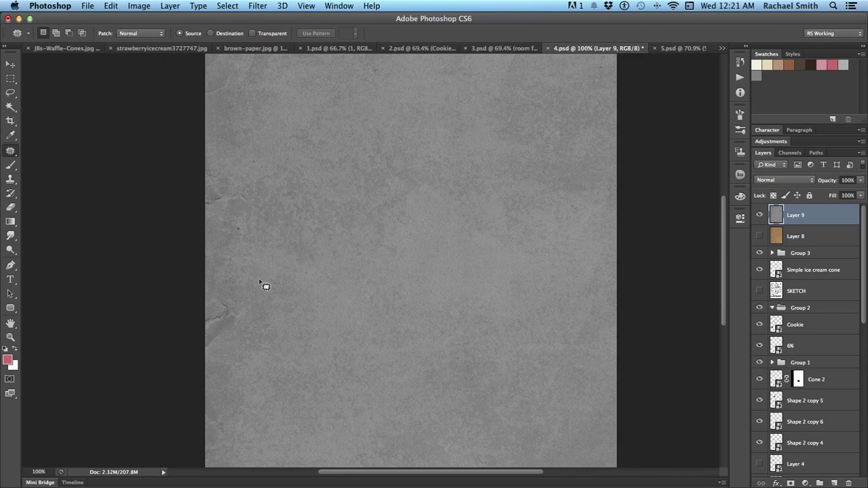
pyautogui.moveTo(190, 312)
pyautogui.mouseDown()
pyautogui.moveTo(242, 304)
pyautogui.moveTo(207, 359)
pyautogui.mouseUp()
pyautogui.moveTo(234, 325)
pyautogui.mouseDown()
pyautogui.moveTo(320, 325)
pyautogui.moveTo(329, 316)
pyautogui.mouseUp()
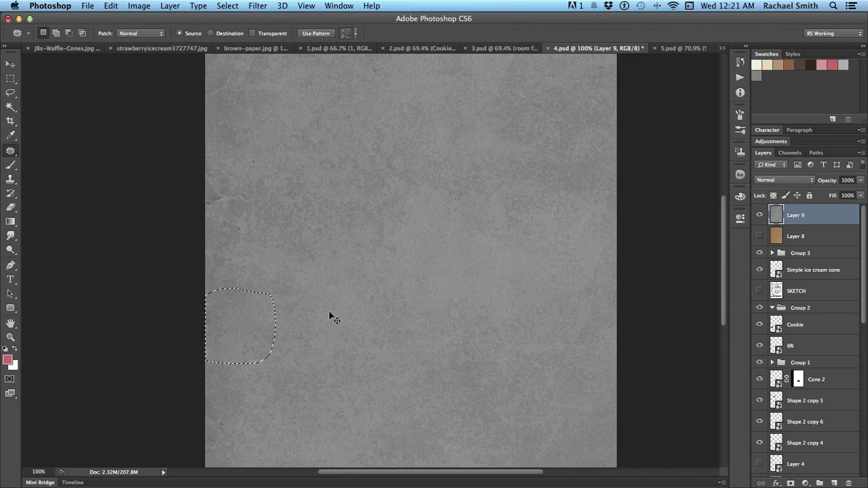
pyautogui.hotkey('ctrl', 'd')
pyautogui.moveTo(253, 212); pyautogui.dragTo(273, 242)
pyautogui.hotkey('ctrl', 'd')
pyautogui.moveTo(247, 140)
pyautogui.mouseDown()
pyautogui.moveTo(287, 199)
pyautogui.moveTo(246, 141)
pyautogui.mouseUp()
pyautogui.hotkey('ctrl', 'd')
pyautogui.moveTo(209, 206); pyautogui.dragTo(228, 217)
pyautogui.hotkey('ctrl', 'd')
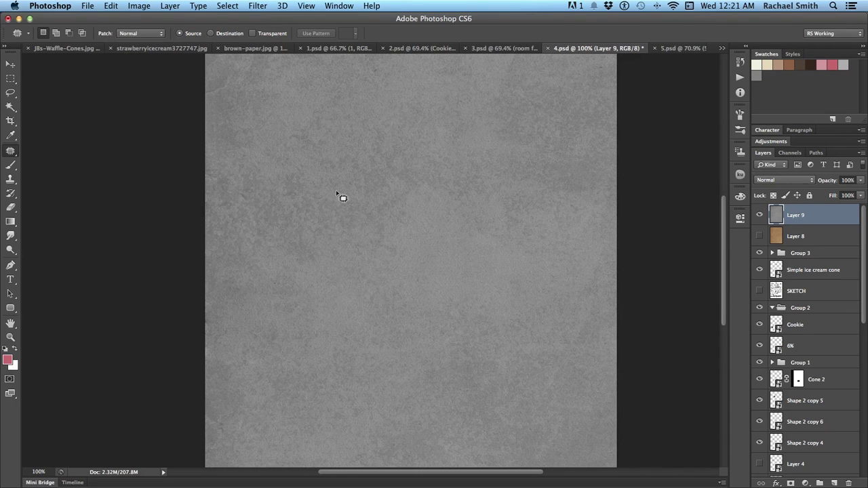
# Patch the remaining upper-left, middle and lower-right blemishes, then fit the poster on screen
pyautogui.moveTo(336, 282)
pyautogui.mouseDown()
pyautogui.moveTo(306, 293)
pyautogui.moveTo(303, 305)
pyautogui.mouseUp()
pyautogui.moveTo(193, 177); pyautogui.dragTo(222, 210)
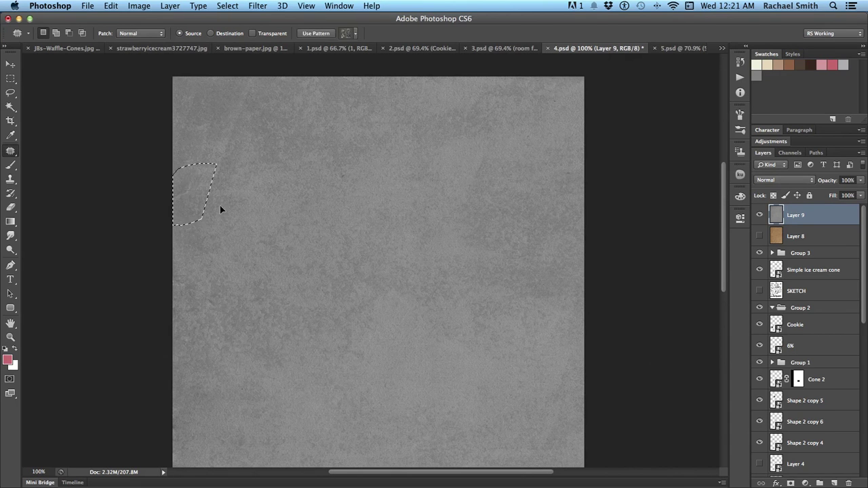
pyautogui.hotkey('ctrl', 'd')
pyautogui.moveTo(386, 125)
pyautogui.mouseDown()
pyautogui.moveTo(356, 160)
pyautogui.moveTo(370, 122)
pyautogui.mouseUp()
pyautogui.hotkey('ctrl', 'd')
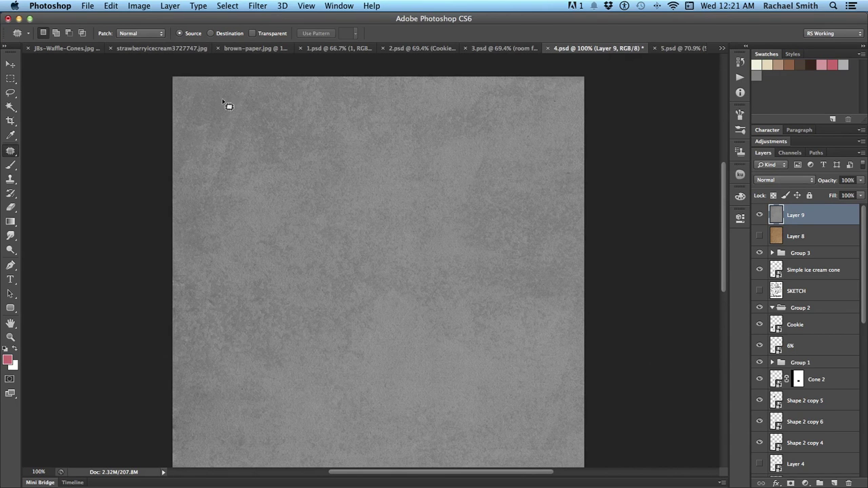
pyautogui.moveTo(231, 95)
pyautogui.mouseDown()
pyautogui.moveTo(269, 64)
pyautogui.moveTo(271, 78)
pyautogui.mouseUp()
pyautogui.moveTo(258, 140); pyautogui.dragTo(355, 141)
pyautogui.hotkey('ctrl', 'd')
pyautogui.moveTo(339, 254); pyautogui.dragTo(317, 126)
pyautogui.moveTo(519, 372)
pyautogui.mouseDown()
pyautogui.moveTo(533, 374)
pyautogui.moveTo(438, 323)
pyautogui.moveTo(437, 340)
pyautogui.mouseUp()
pyautogui.hotkey('ctrl', 'd')
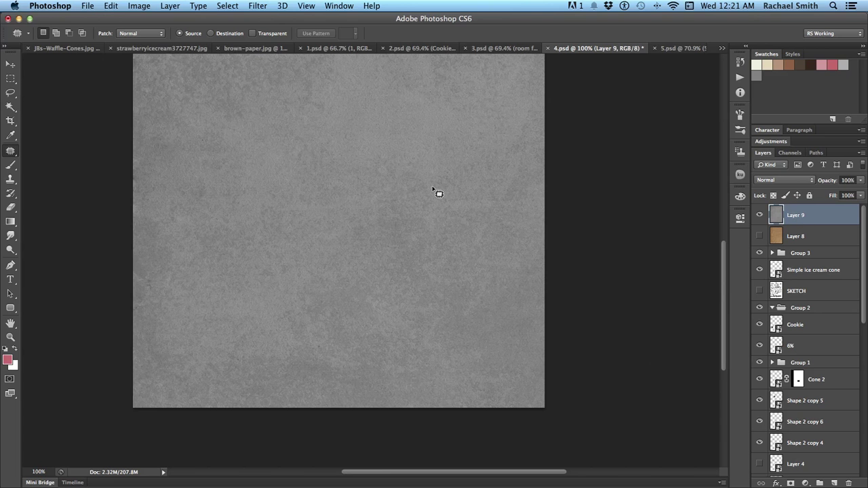
pyautogui.hotkey('ctrl', '0')
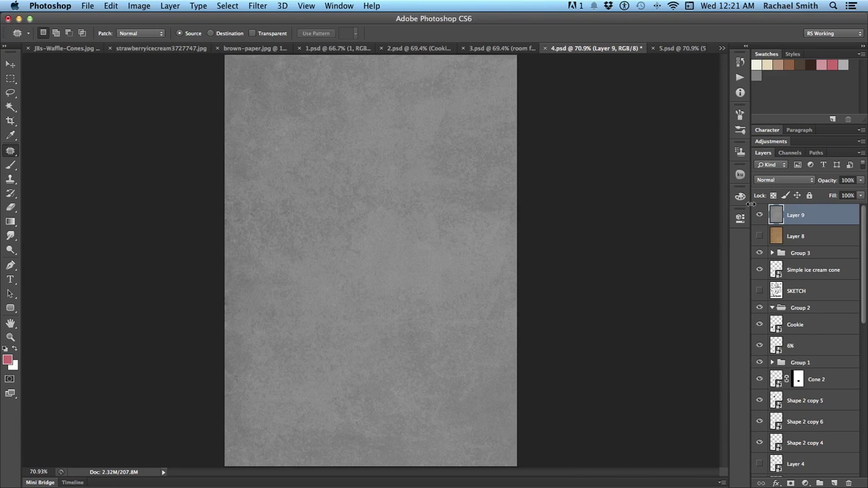
# Cycle Layer 9's blending through Linear Burn and Color Dodge to Overlay, comparing with it hidden
pyautogui.click(799, 182)
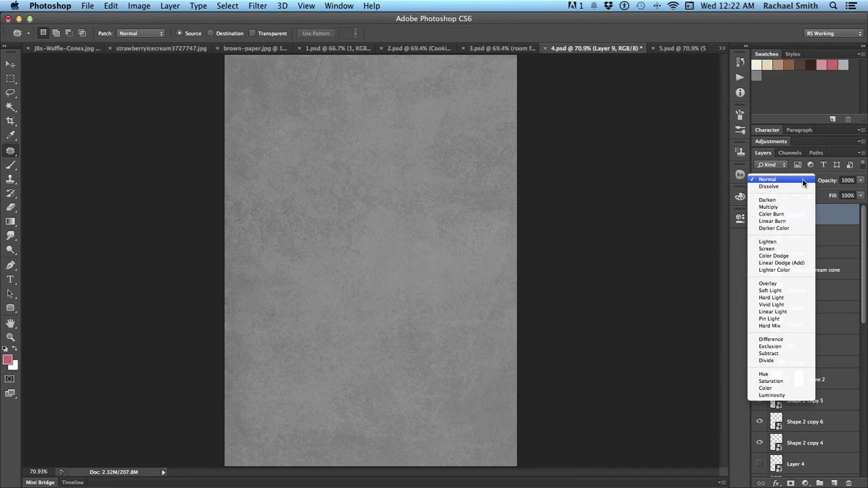
pyautogui.click(803, 182)
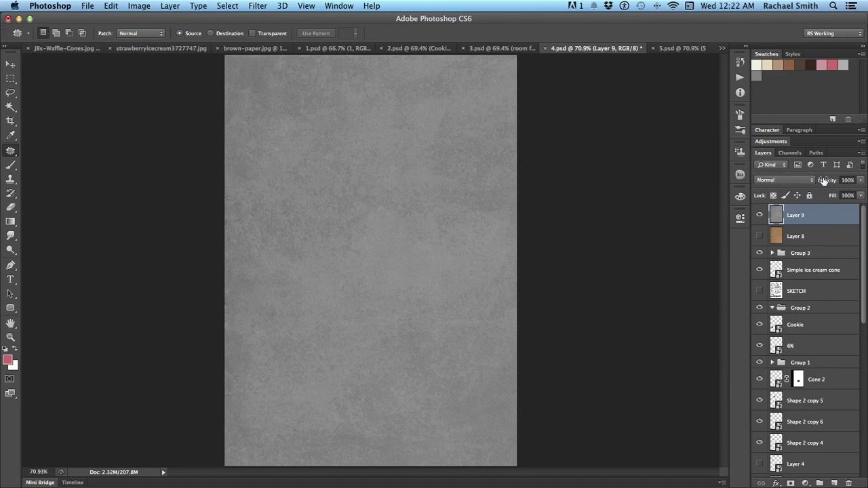
pyautogui.press('v')
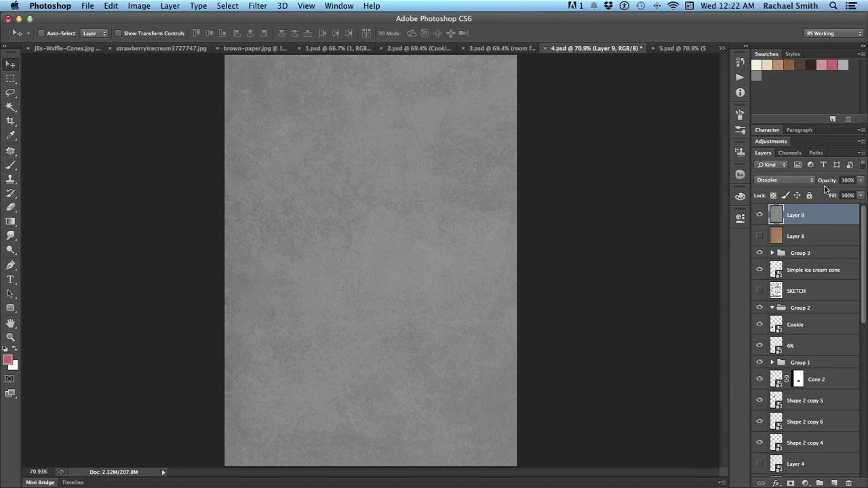
pyautogui.hotkey('shift', '+')
pyautogui.hotkey('shift', '+')
pyautogui.hotkey('shift', '+')
pyautogui.hotkey('shift', '+')
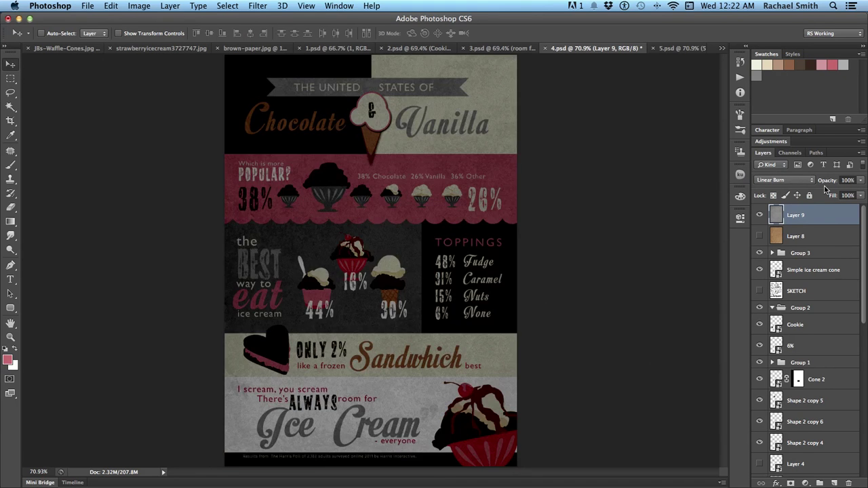
pyautogui.hotkey('shift', '+')
pyautogui.hotkey('shift', '+')
pyautogui.hotkey('shift', '+')
pyautogui.hotkey('shift', '+')
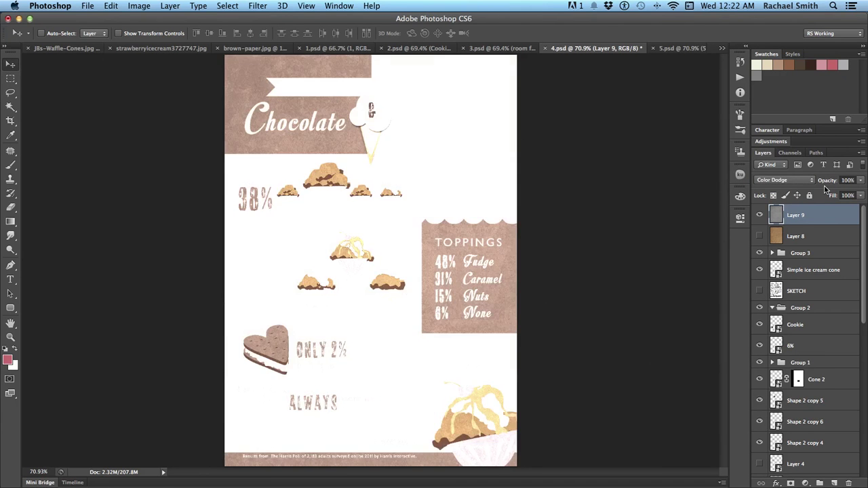
pyautogui.hotkey('shift', '+')
pyautogui.hotkey('shift', '+')
pyautogui.hotkey('shift', '+')
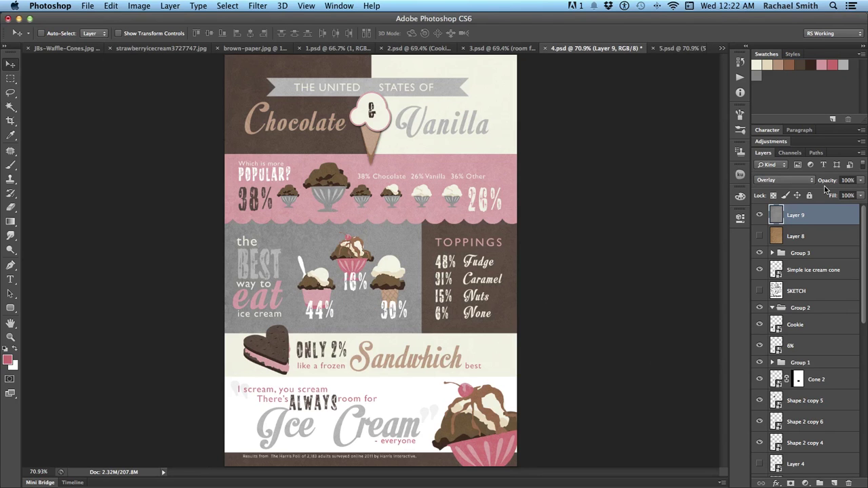
pyautogui.click(760, 215)
pyautogui.click(760, 215)
# Try Soft Light, Vivid Light, Difference, Color and Darken, then return Layer 9 to Overlay
pyautogui.hotkey('shift', '+')
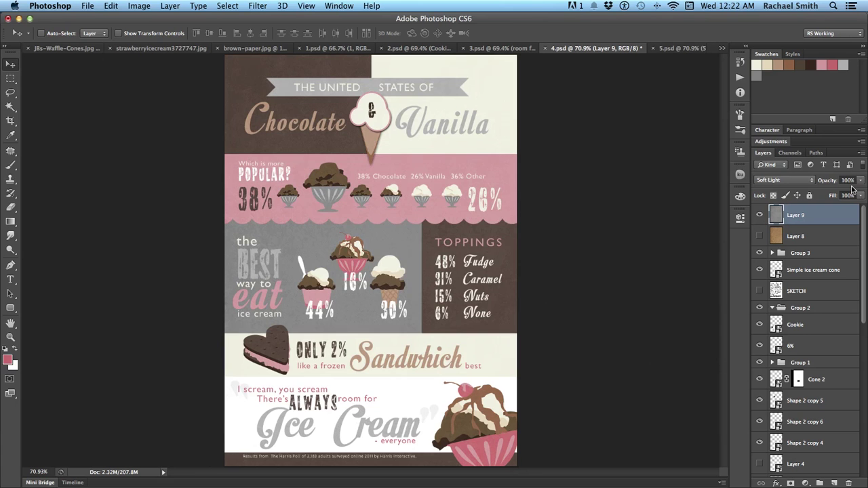
pyautogui.hotkey('shift', '+')
pyautogui.hotkey('shift', '+')
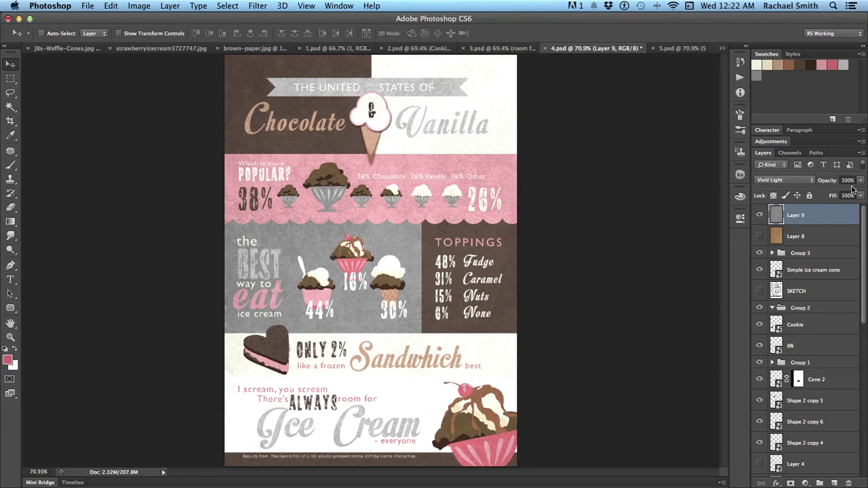
pyautogui.hotkey('shift', '+')
pyautogui.hotkey('shift', '+')
pyautogui.hotkey('shift', '+')
pyautogui.hotkey('shift', '+')
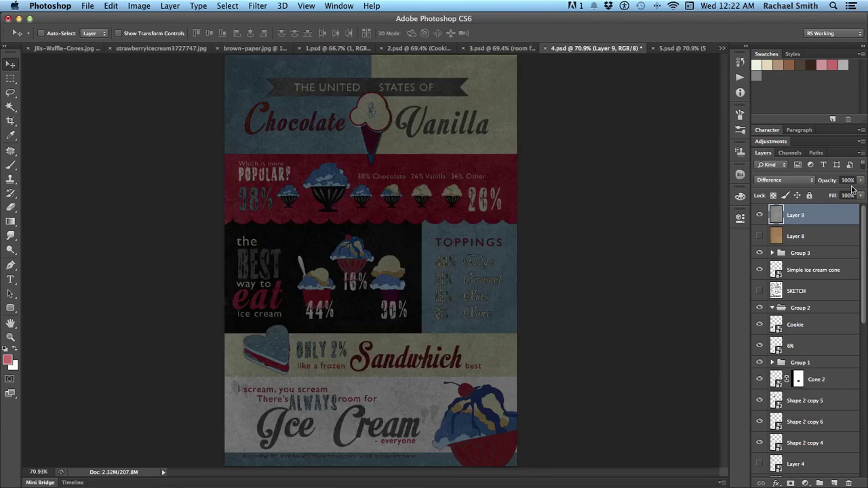
pyautogui.hotkey('shift', '+')
pyautogui.hotkey('shift', '+')
pyautogui.hotkey('shift', '+')
pyautogui.hotkey('shift', '+')
pyautogui.hotkey('shift', '+')
pyautogui.hotkey('shift', '+')
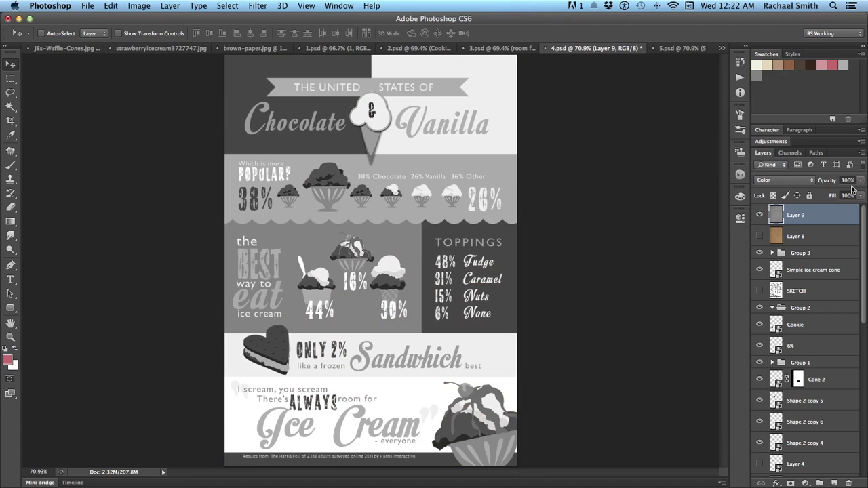
pyautogui.hotkey('shift', '+')
pyautogui.hotkey('shift', '+')
pyautogui.hotkey('shift', '+')
pyautogui.hotkey('shift', '+')
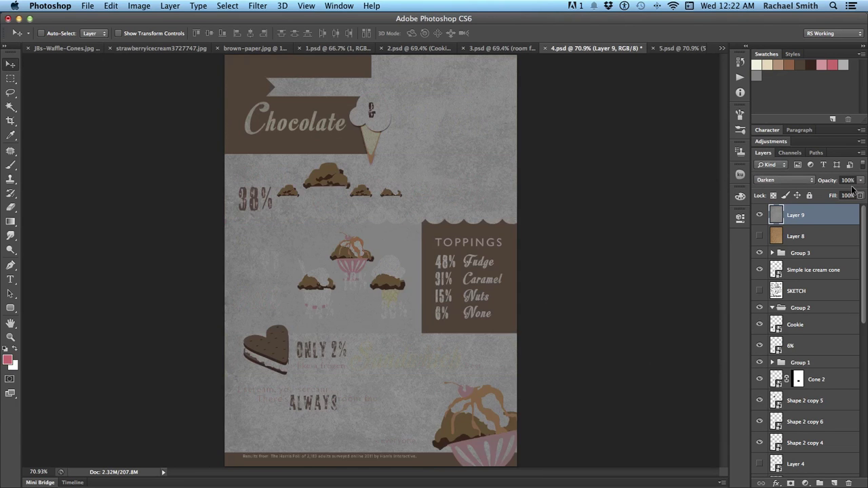
pyautogui.hotkey('shift', 'alt', 'o')
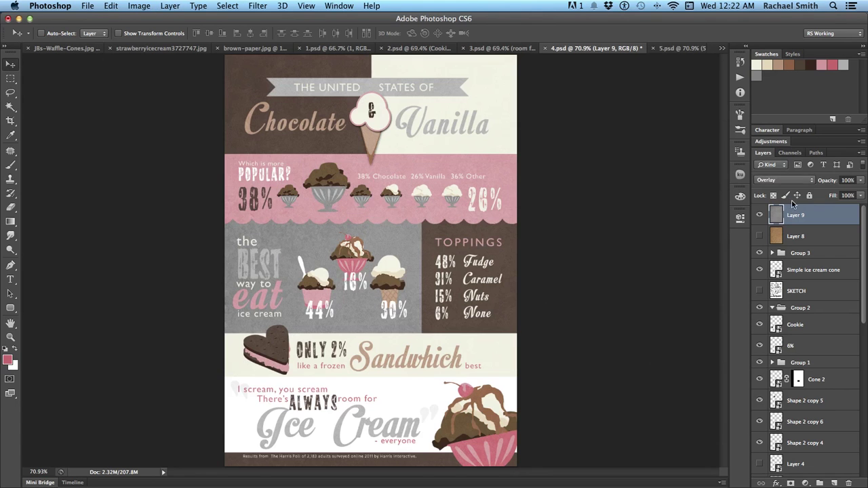
# Compare the poster with and without the paper texture, then lower Layer 9's opacity to 67%
pyautogui.click(760, 215)
pyautogui.click(760, 215)
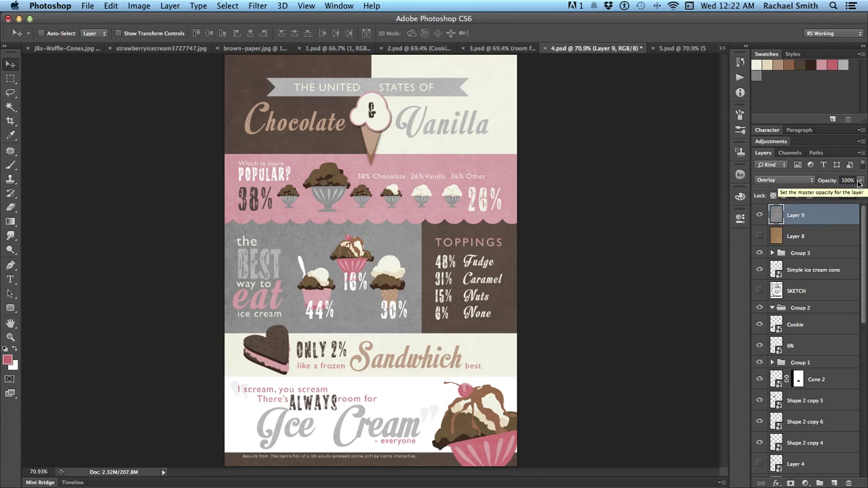
pyautogui.moveTo(860, 181)
pyautogui.mouseDown()
pyautogui.moveTo(837, 193)
pyautogui.moveTo(846, 189)
pyautogui.mouseUp()
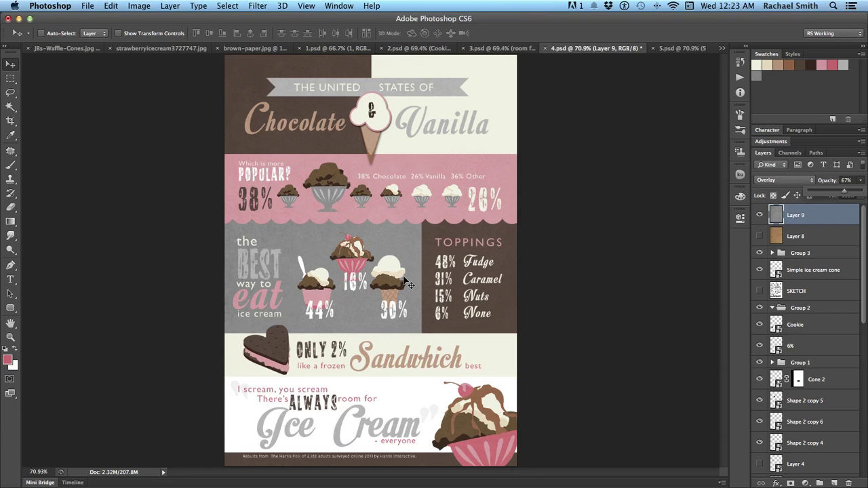
# Hide the paper texture layer and expand the Layers panel to scroll through the layers
pyautogui.click(759, 215)
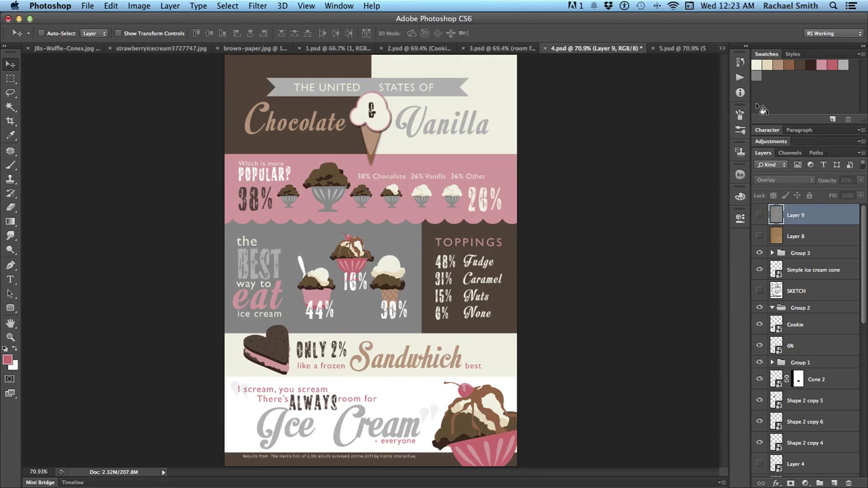
pyautogui.doubleClick(767, 54)
pyautogui.scroll(-5, 765, 369)
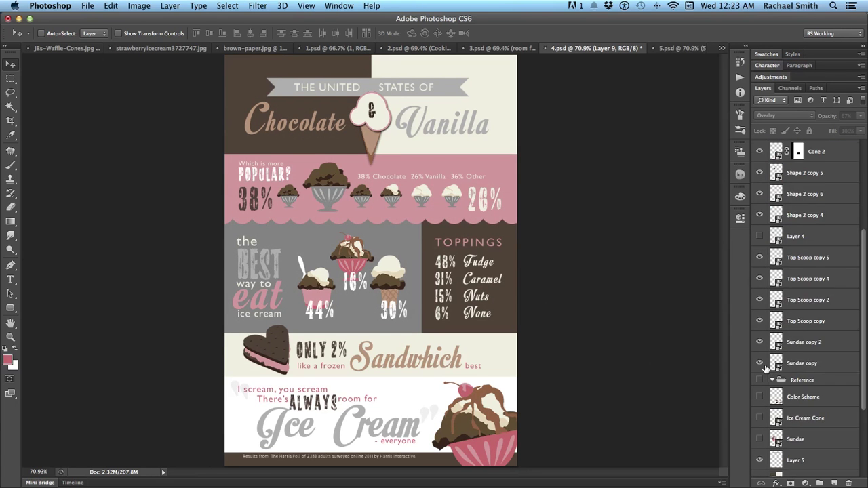
pyautogui.scroll(-4, 765, 368)
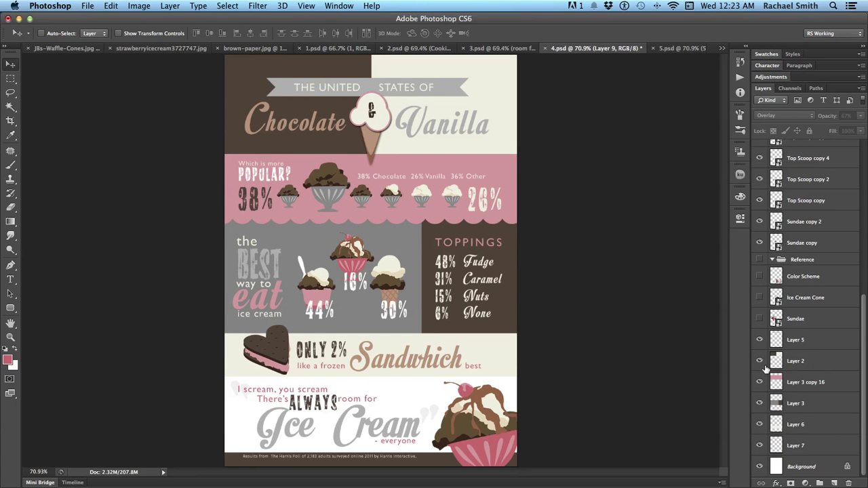
pyautogui.scroll(10, 765, 369)
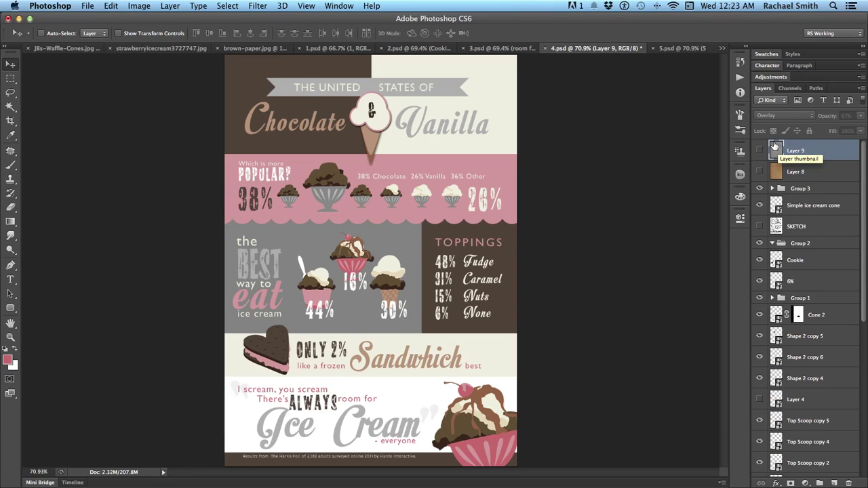
# Filter layers by kind, trying pixel and adjustment filters before showing only Type layers
pyautogui.click(776, 102)
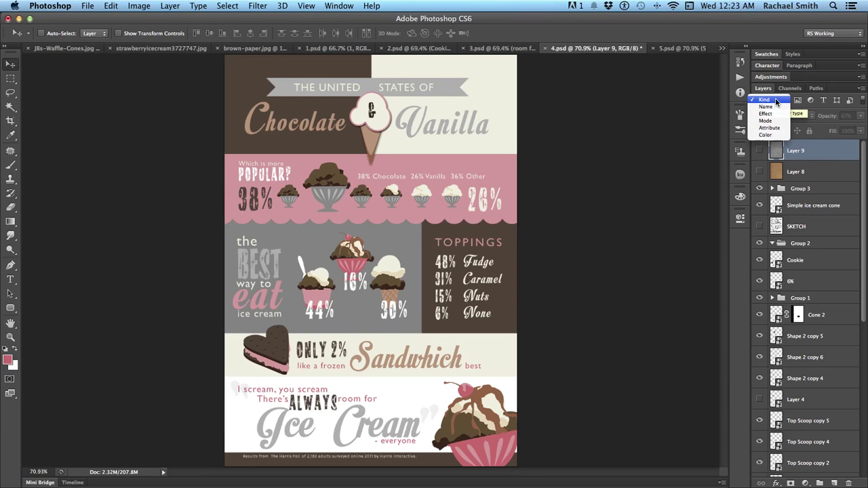
pyautogui.click(776, 102)
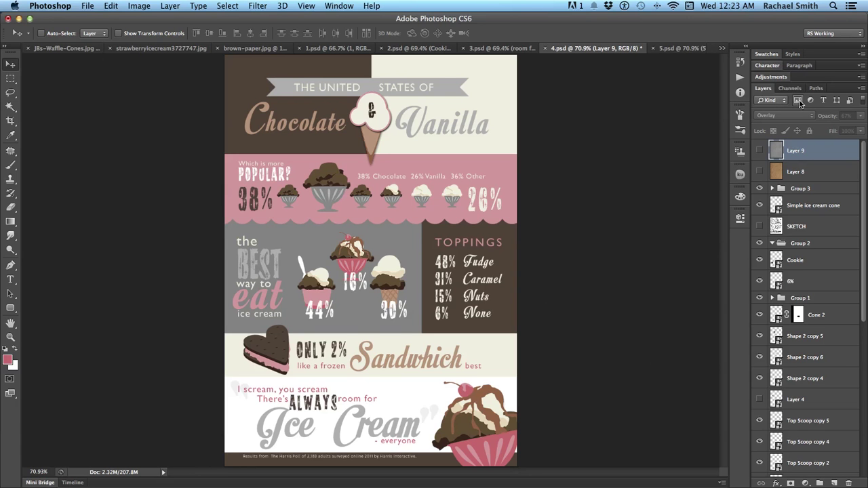
pyautogui.click(799, 101)
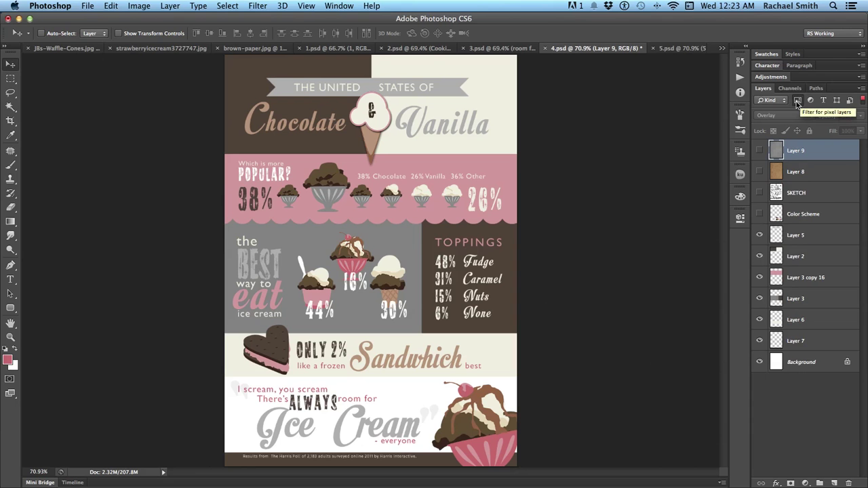
pyautogui.click(798, 101)
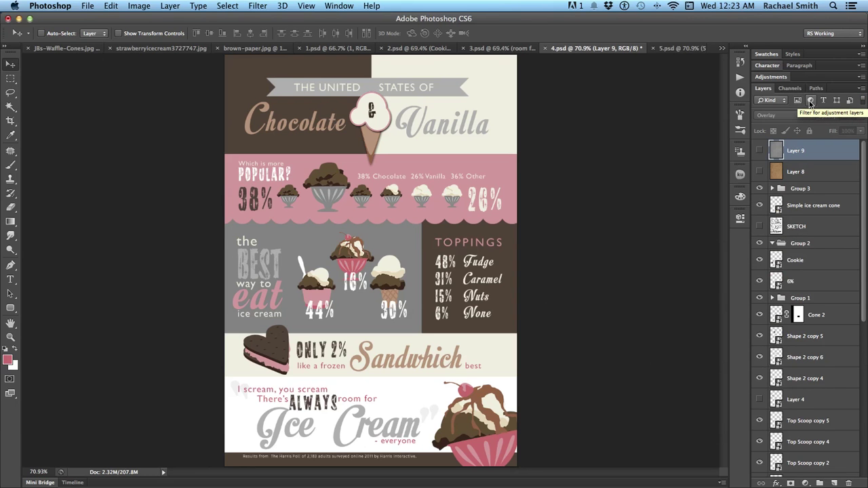
pyautogui.click(810, 101)
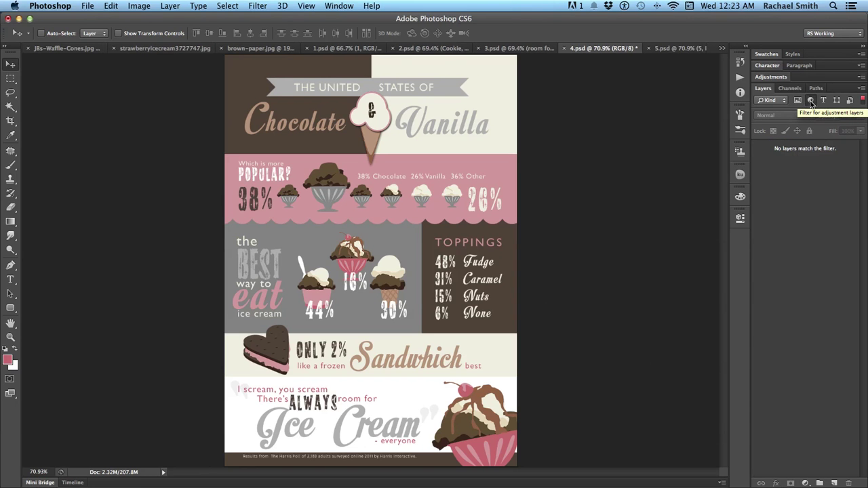
pyautogui.click(823, 100)
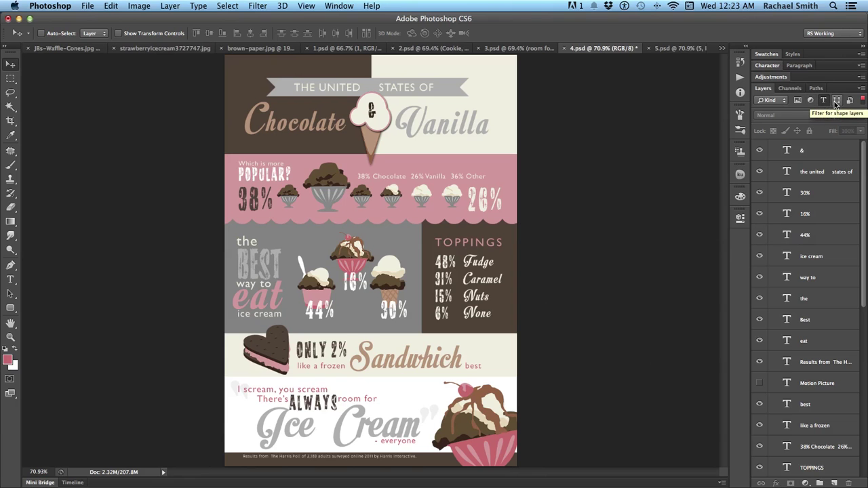
# Toggle the Layers panel filters back to listing only text layers
pyautogui.click(798, 101)
pyautogui.click(798, 101)
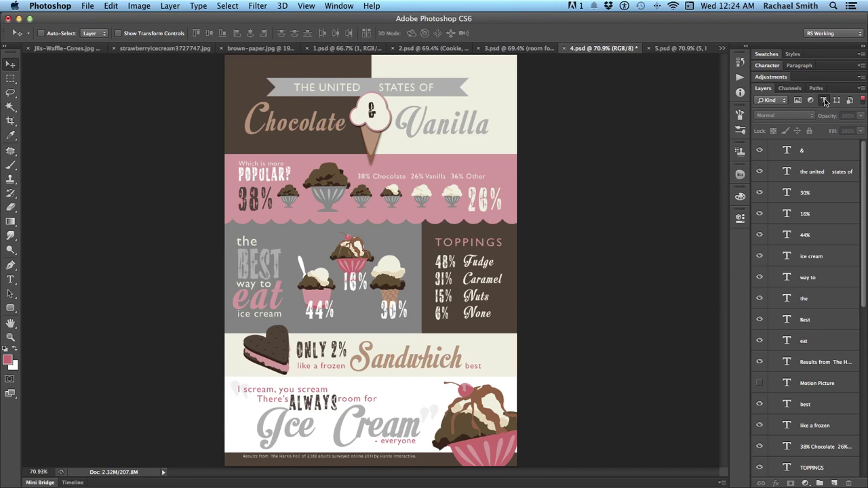
pyautogui.click(824, 101)
pyautogui.click(825, 101)
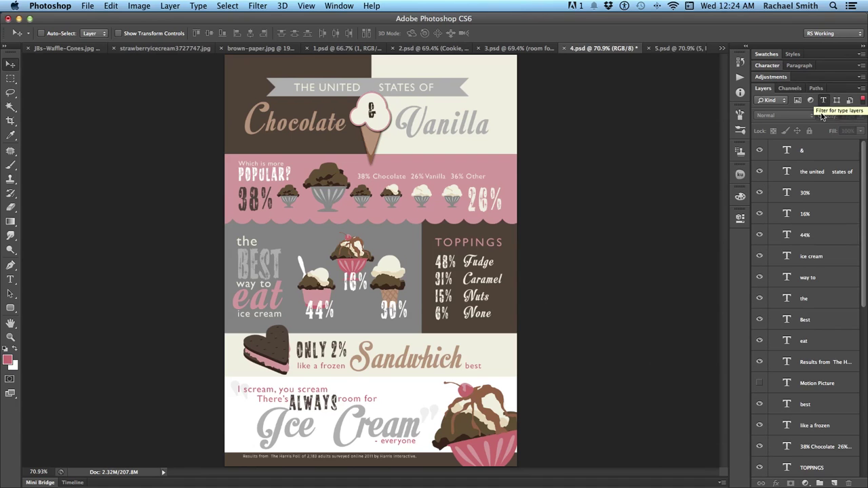
# Select all text layers from the top '&' layer down through 'Chocolate'
pyautogui.click(804, 154)
pyautogui.scroll(-15, 814, 190)
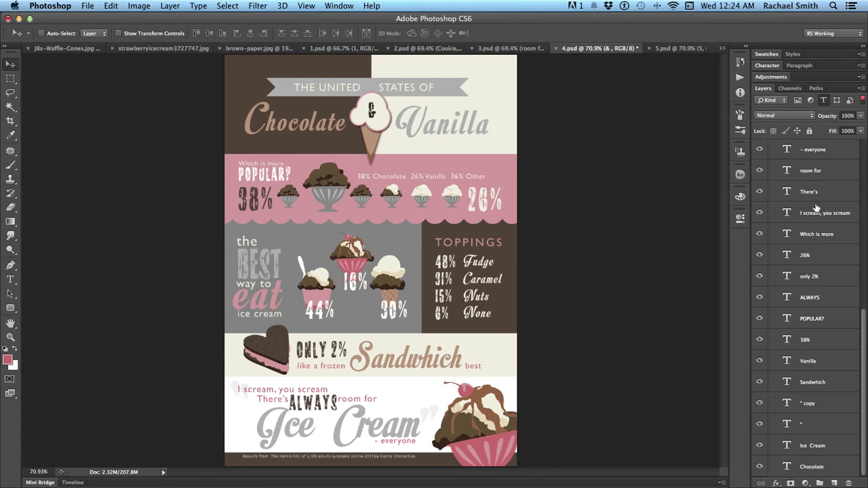
pyautogui.keyDown('shift'); pyautogui.click(811, 468); pyautogui.keyUp('shift')
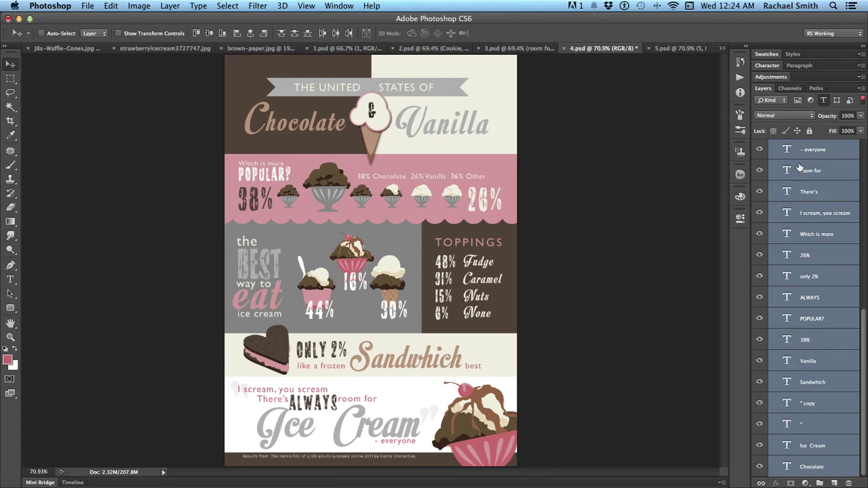
pyautogui.scroll(15, 800, 177)
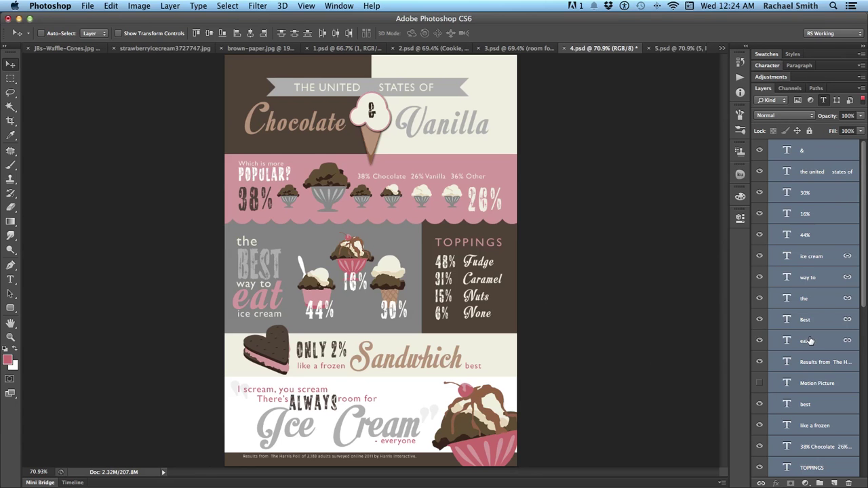
pyautogui.scroll(-5, 811, 342)
pyautogui.scroll(8, 811, 341)
pyautogui.scroll(-3, 773, 292)
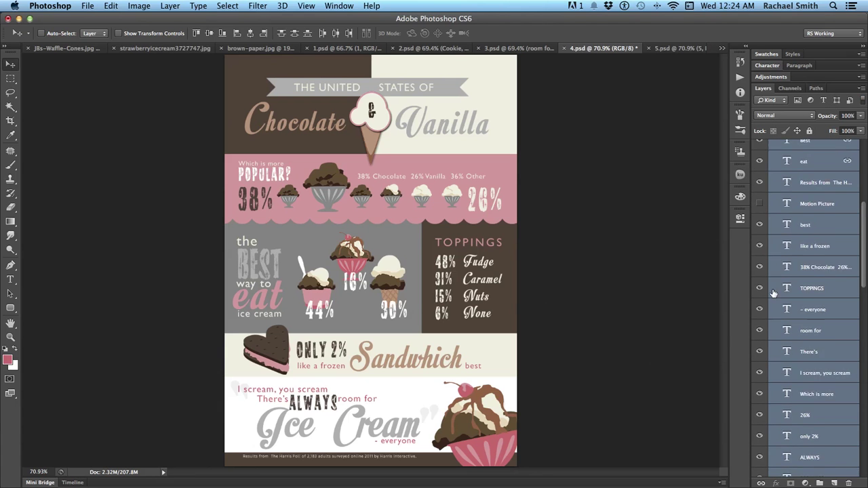
pyautogui.scroll(3, 774, 291)
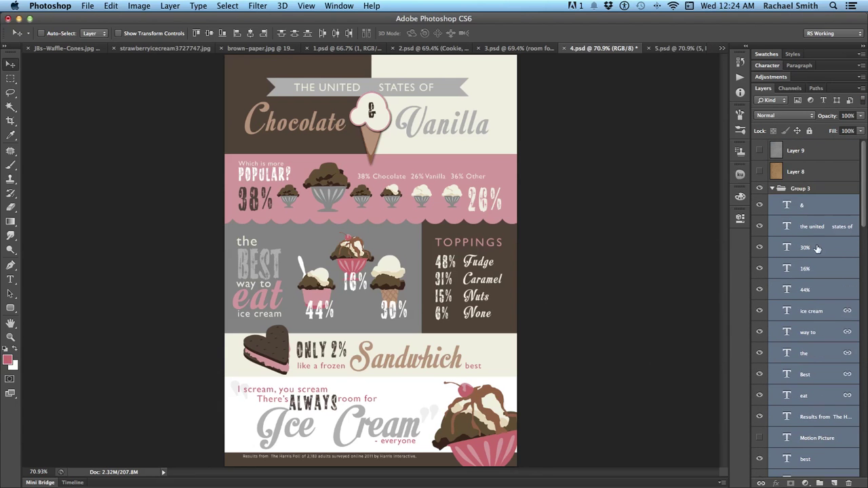
# Group the selected text layers, move the group to the top, name it Copy, and ungroup Group 3
pyautogui.moveTo(826, 270); pyautogui.dragTo(820, 483)
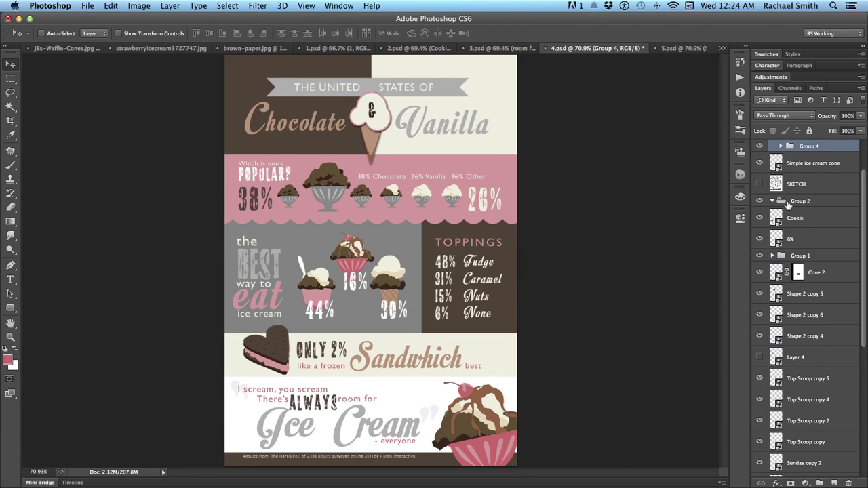
pyautogui.scroll(3, 789, 205)
pyautogui.moveTo(808, 201); pyautogui.dragTo(824, 147)
pyautogui.doubleClick(801, 146)
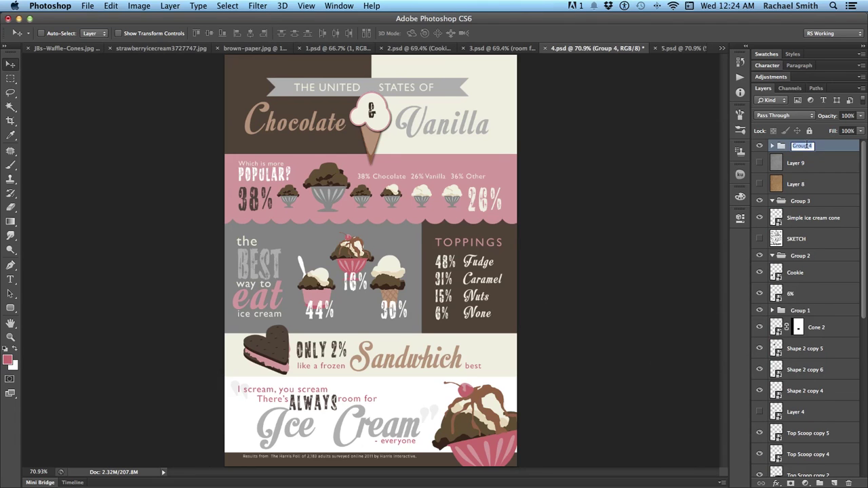
pyautogui.write('Copy')
pyautogui.press('Return')
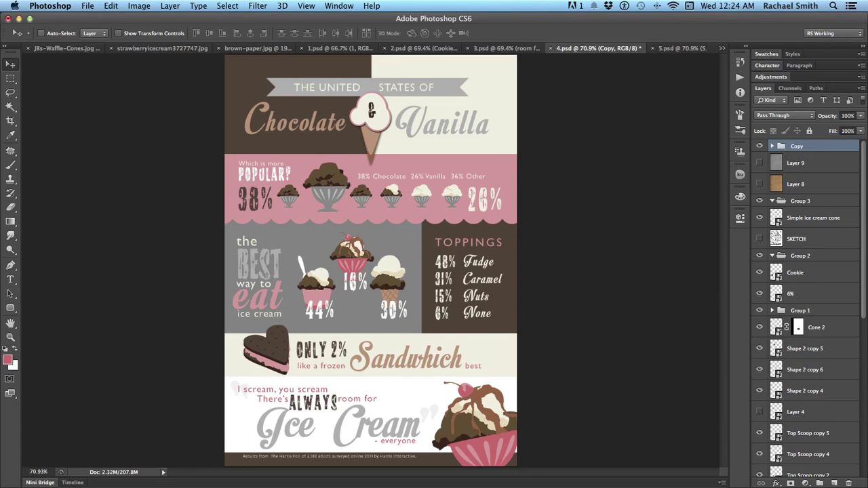
pyautogui.click(785, 203)
pyautogui.press('super+shift+g')
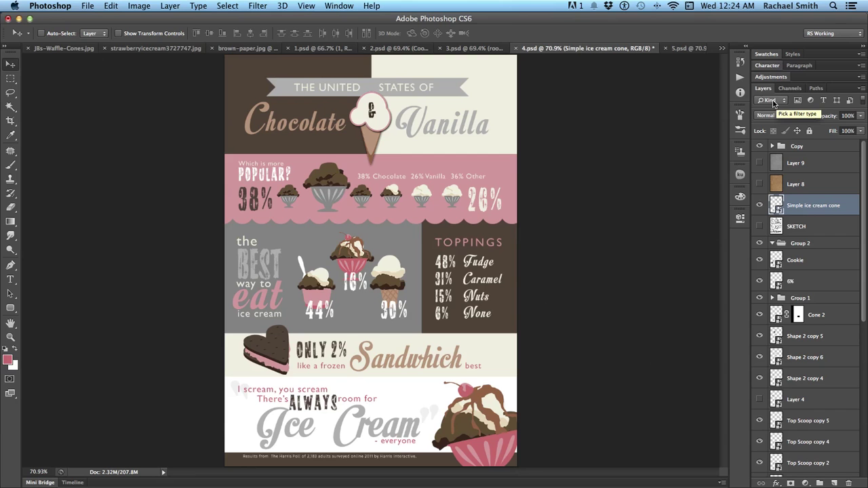
pyautogui.click(774, 101)
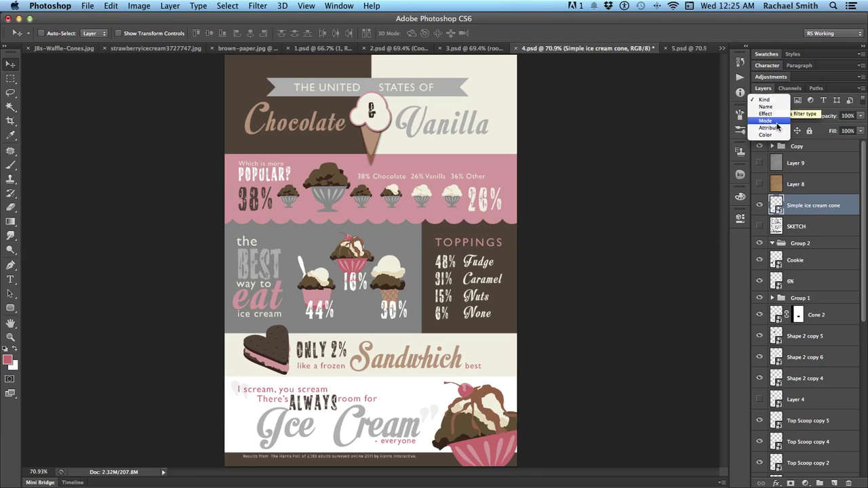
pyautogui.click(778, 127)
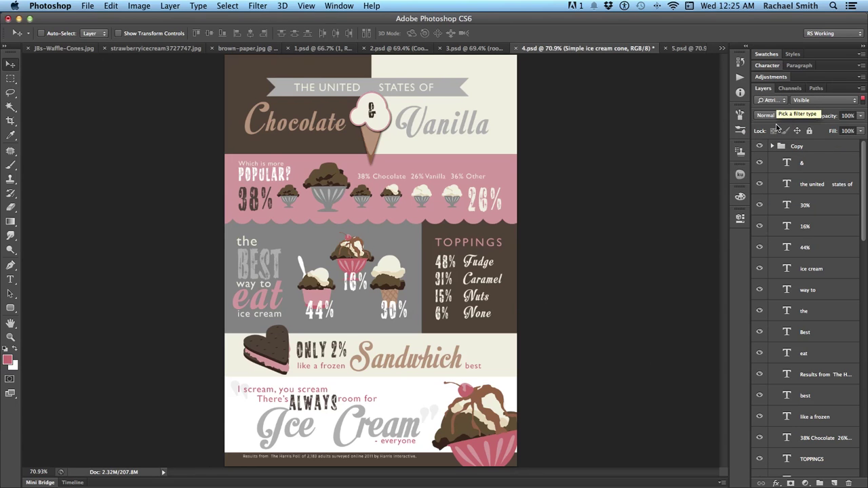
pyautogui.click(809, 101)
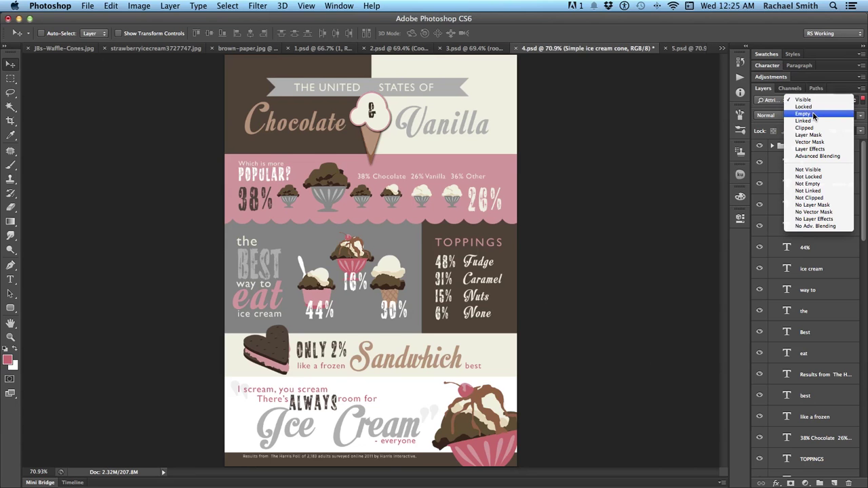
pyautogui.click(807, 113)
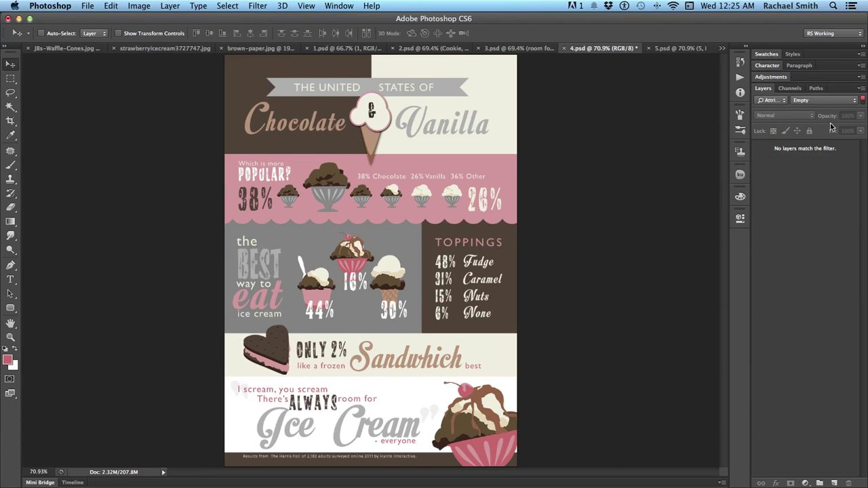
pyautogui.click(780, 105)
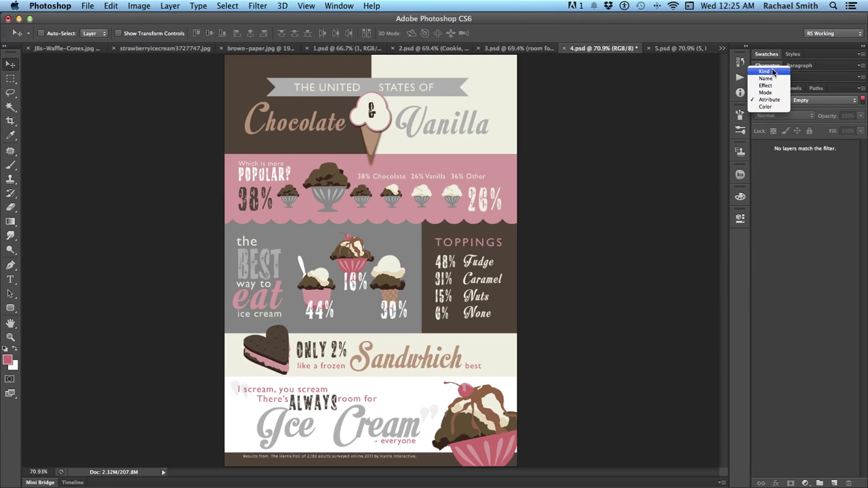
pyautogui.click(773, 73)
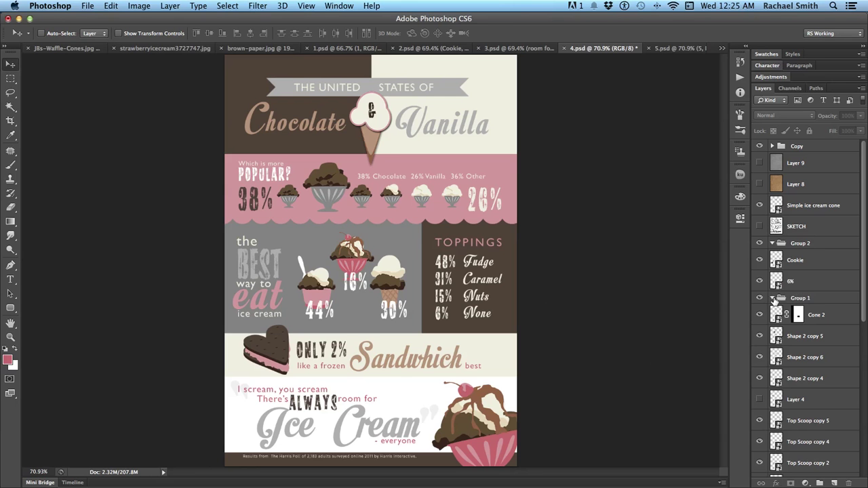
# Remove the Group 1 and Group 2 folders while keeping their layers
pyautogui.click(827, 301)
pyautogui.press('Delete')
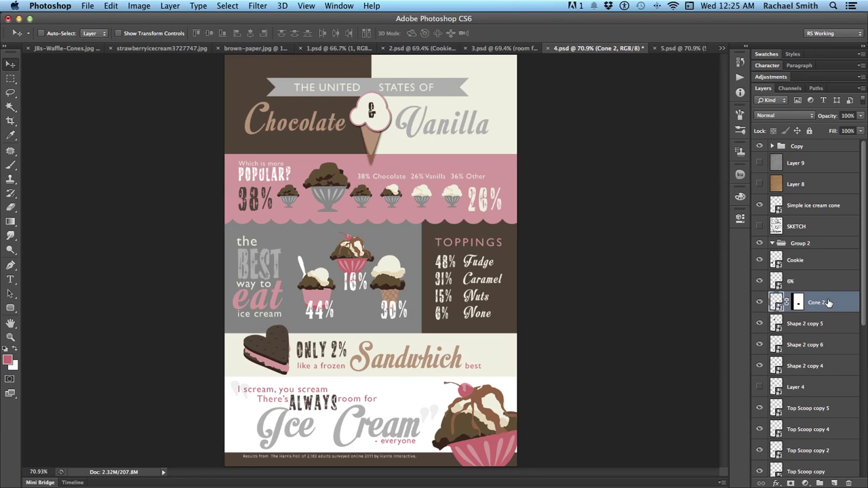
pyautogui.click(786, 244)
pyautogui.press('Delete')
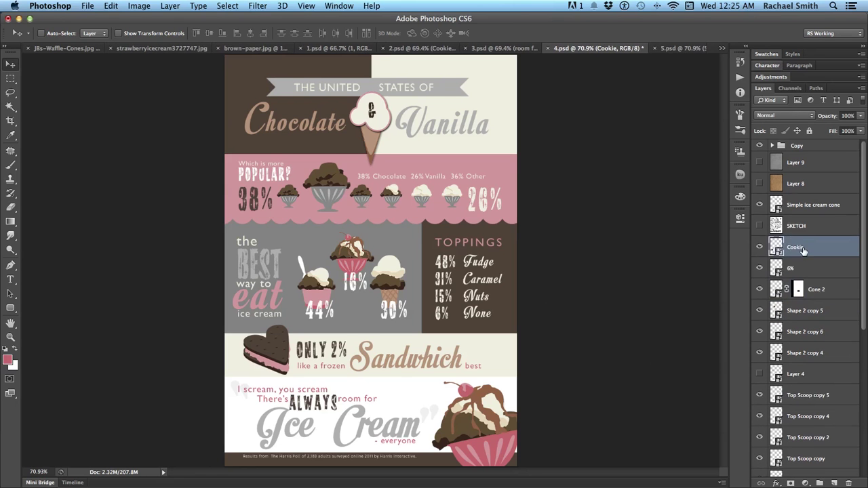
# Make Layer 4 visible and merge it into Top Scoop copy 5
pyautogui.scroll(-4, 774, 302)
pyautogui.click(760, 299)
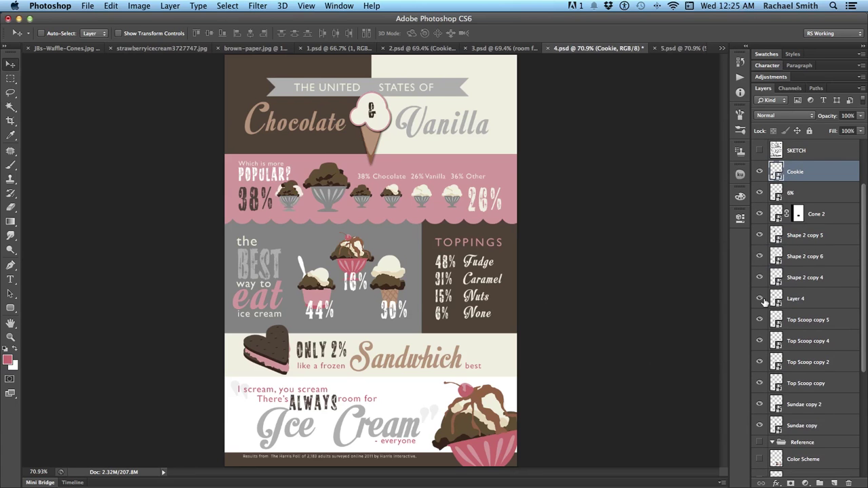
pyautogui.click(817, 305)
pyautogui.press('super+e')
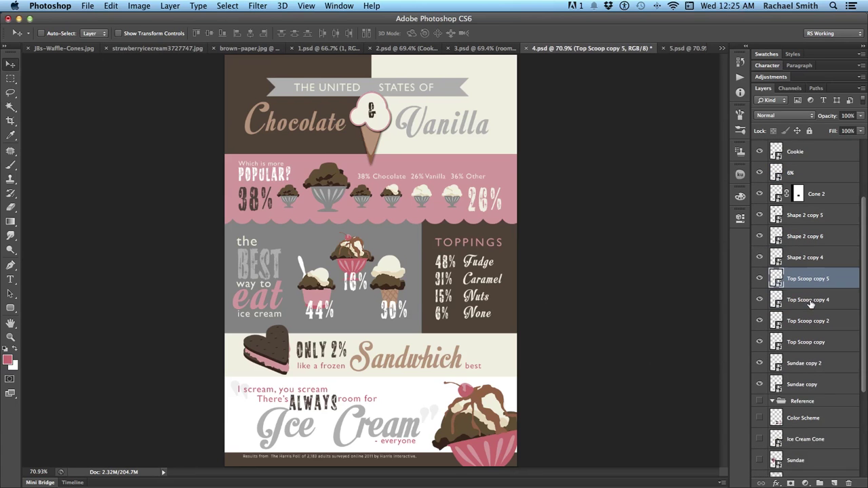
# Delete the Reference group together with its layers
pyautogui.scroll(-2, 824, 391)
pyautogui.click(824, 392)
pyautogui.scroll(-1, 822, 400)
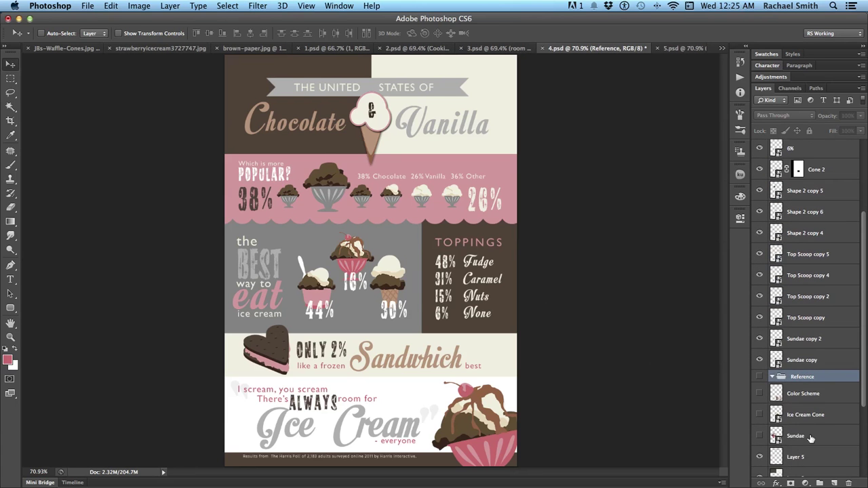
pyautogui.keyDown('shift'); pyautogui.click(810, 435); pyautogui.keyUp('shift')
pyautogui.press('Delete')
# Select Layer 7, the lowest colour-block layer
pyautogui.scroll(-2, 810, 424)
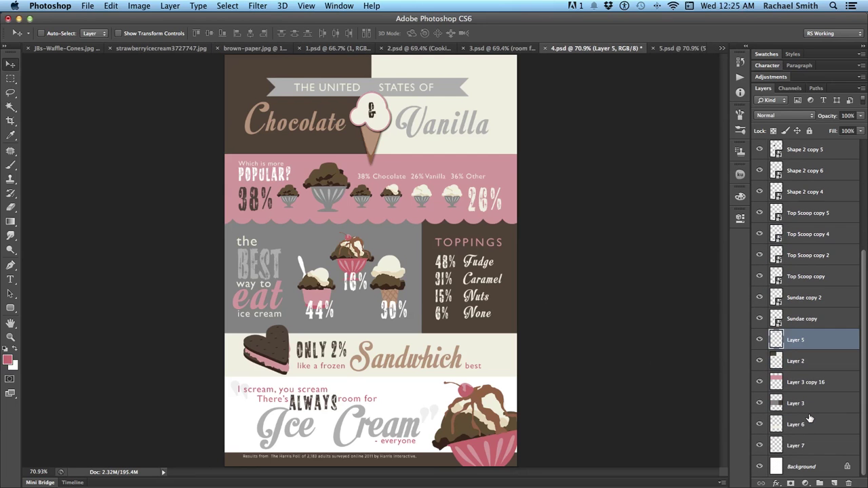
pyautogui.click(807, 445)
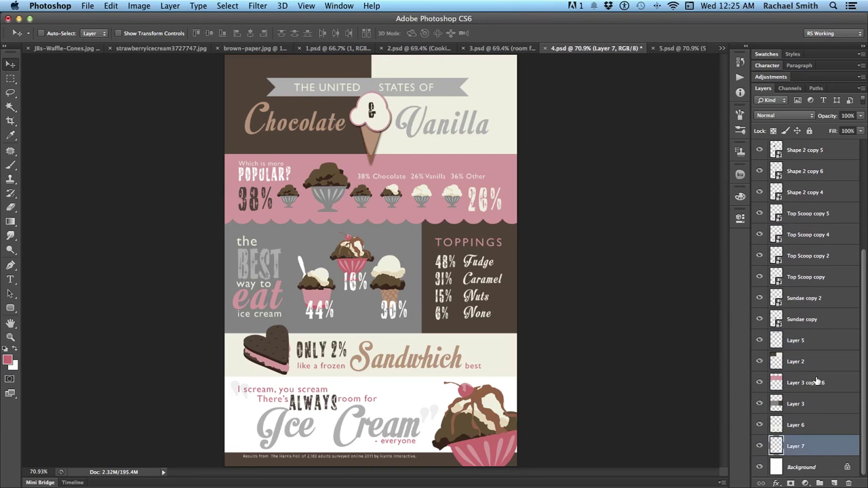
pyautogui.scroll(1, 808, 445)
# Put the colour-block layers, Layer 5 through Layer 7, into a new group
pyautogui.keyDown('shift'); pyautogui.click(797, 362); pyautogui.keyUp('shift')
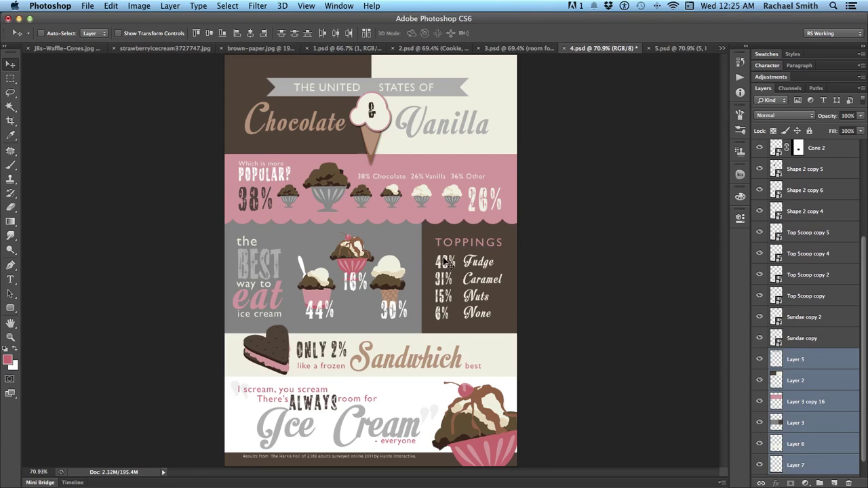
pyautogui.moveTo(441, 261)
pyautogui.mouseDown()
pyautogui.moveTo(451, 258)
pyautogui.moveTo(422, 272)
pyautogui.moveTo(435, 268)
pyautogui.mouseUp()
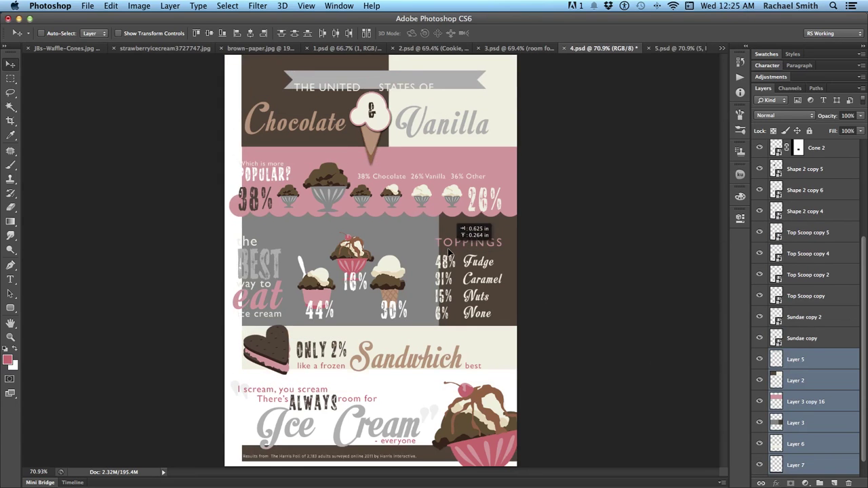
pyautogui.hotkey('ctrl', 'z')
pyautogui.scroll(-1, 823, 445)
pyautogui.moveTo(820, 437); pyautogui.dragTo(819, 482)
# Group the artwork layers from Simple ice cream cone to Sundae copy, excluding SKETCH
pyautogui.click(795, 433)
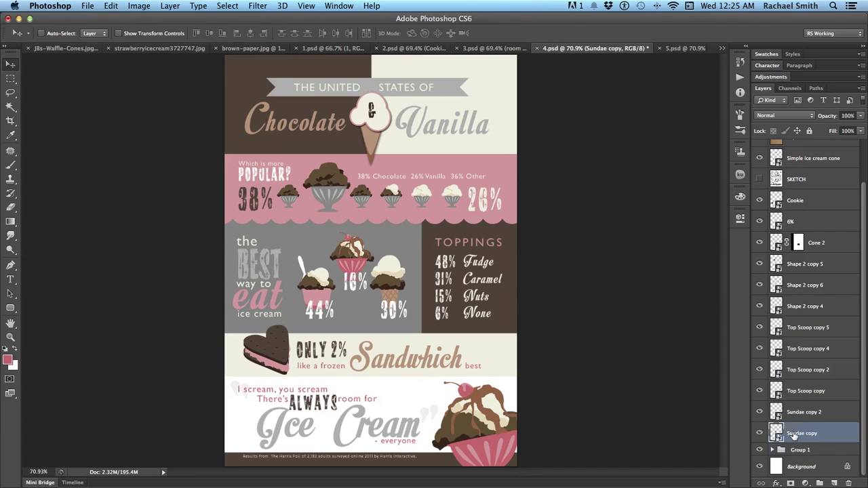
pyautogui.scroll(2, 799, 367)
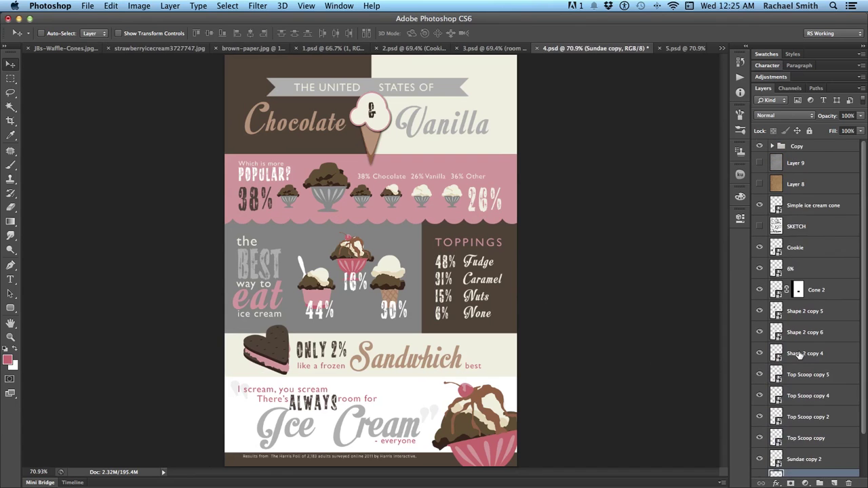
pyautogui.keyDown('shift'); pyautogui.click(806, 209); pyautogui.keyUp('shift')
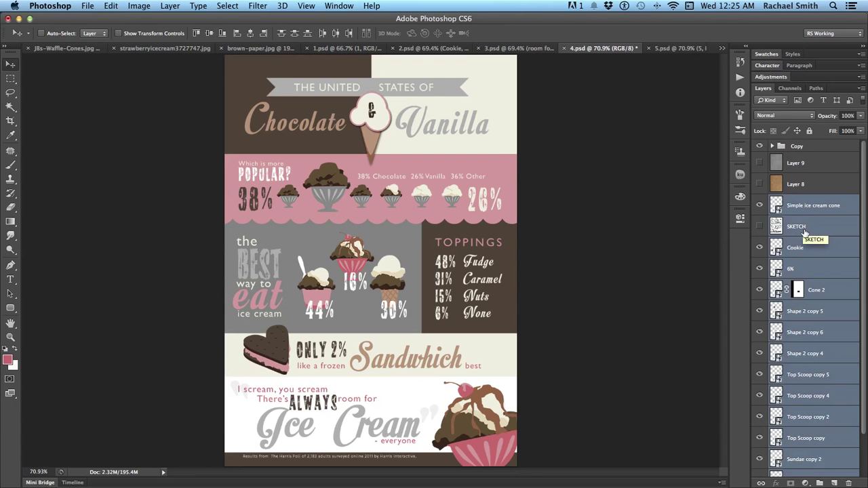
pyautogui.keyDown('super'); pyautogui.click(806, 231); pyautogui.keyUp('super')
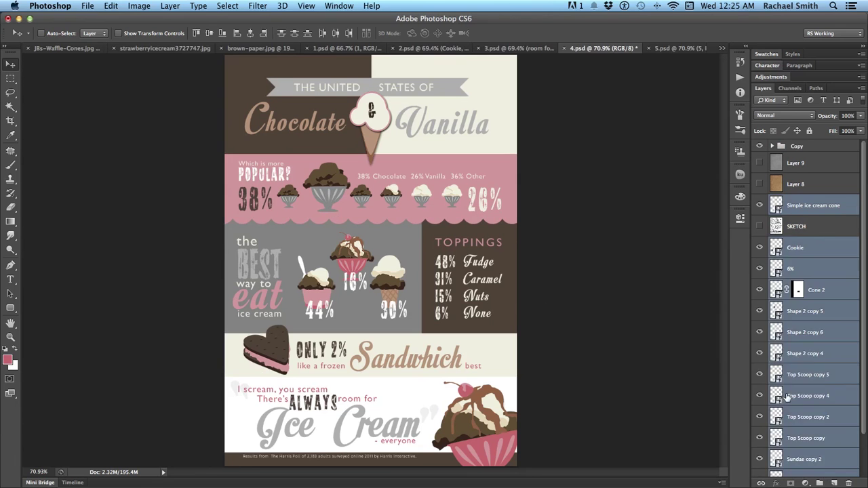
pyautogui.press('super+g')
# Rename the artwork group 'Graphics' and the colour-block group 'Background'
pyautogui.doubleClick(799, 201)
pyautogui.write('G')
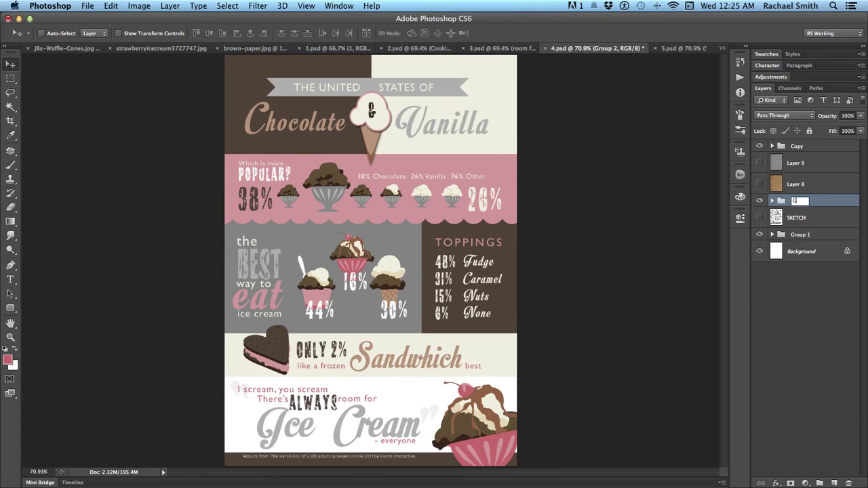
pyautogui.write('raphics')
pyautogui.press('Return')
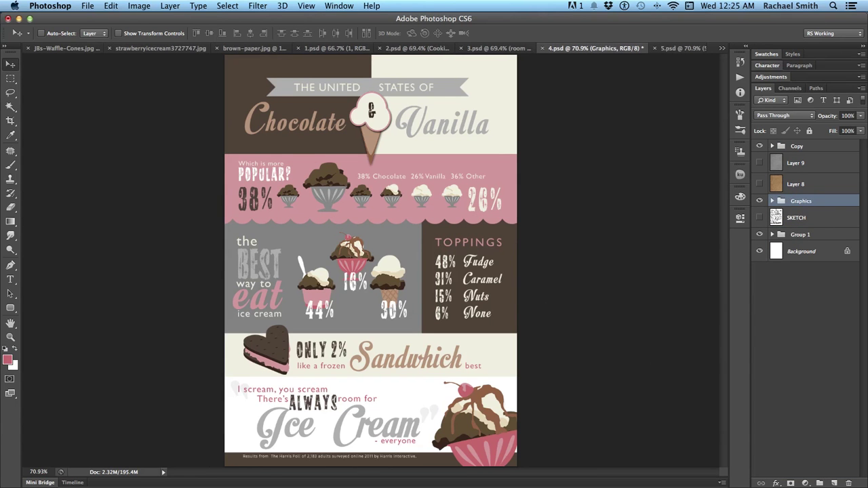
pyautogui.doubleClick(801, 234)
pyautogui.write('Background')
pyautogui.press('Return')
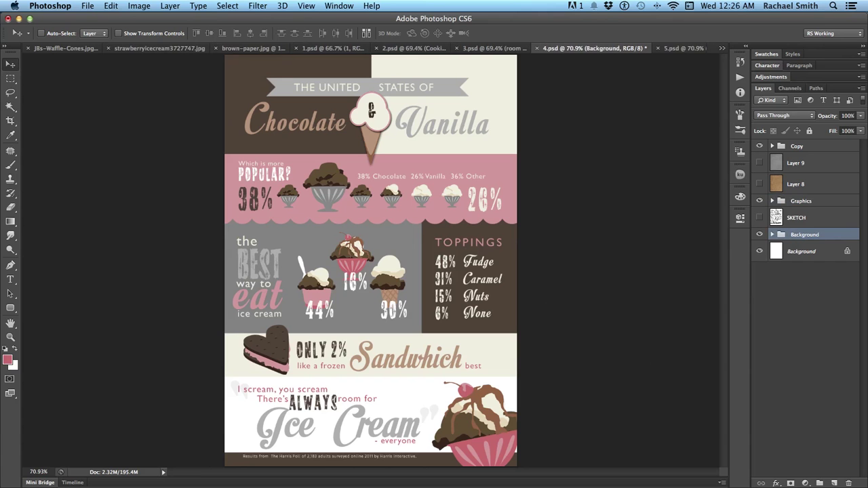
# Move the Layer 9 paper texture just above the Background group and turn its visibility on
pyautogui.click(814, 164)
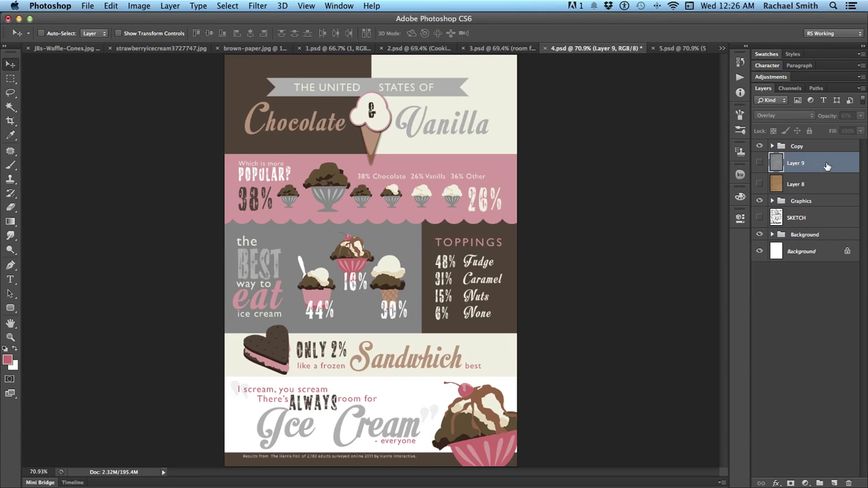
pyautogui.moveTo(827, 167); pyautogui.dragTo(827, 224)
pyautogui.click(801, 235)
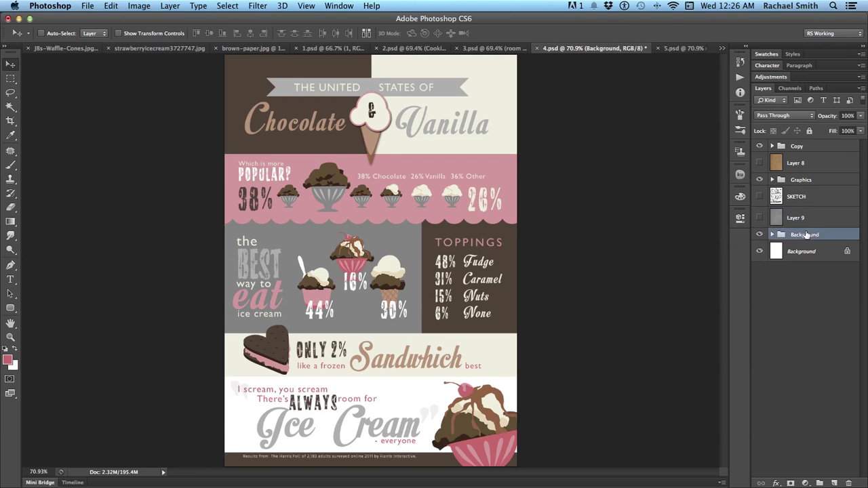
pyautogui.click(760, 219)
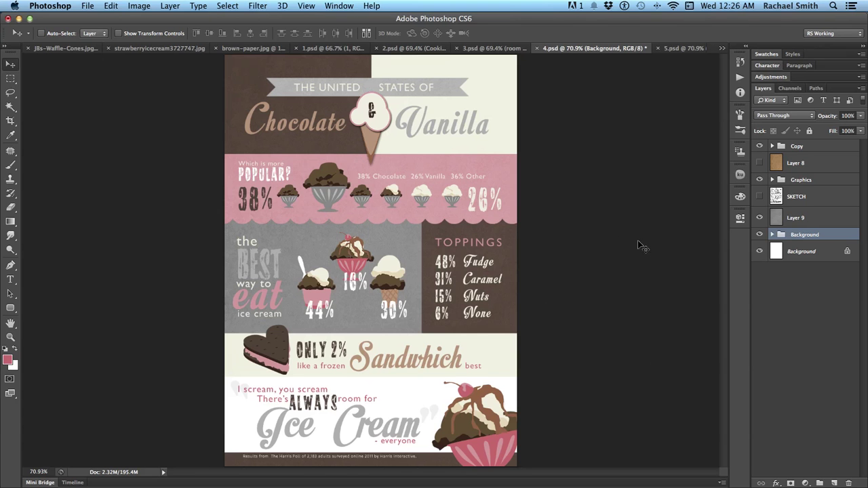
# Load Layer 3 copy 16's pink band as a selection and choose a Foreground to Transparent linear gradient
pyautogui.click(772, 235)
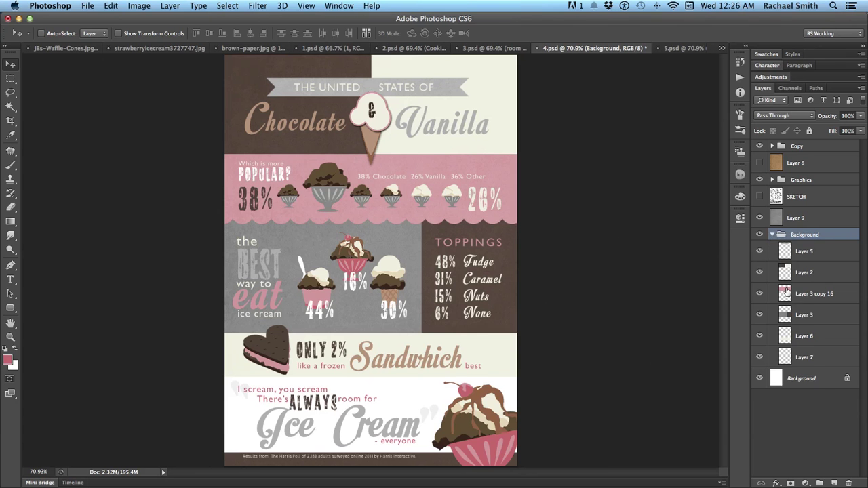
pyautogui.click(785, 293)
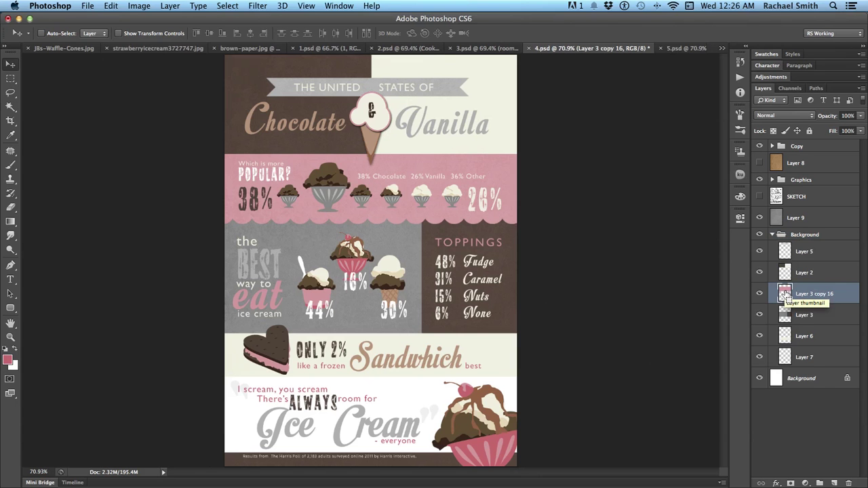
pyautogui.keyDown('super'); pyautogui.click(784, 294); pyautogui.keyUp('super')
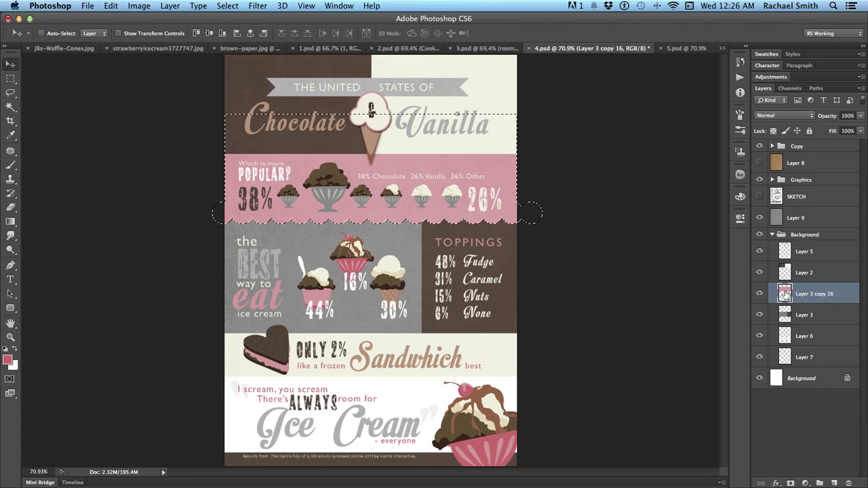
pyautogui.press('g')
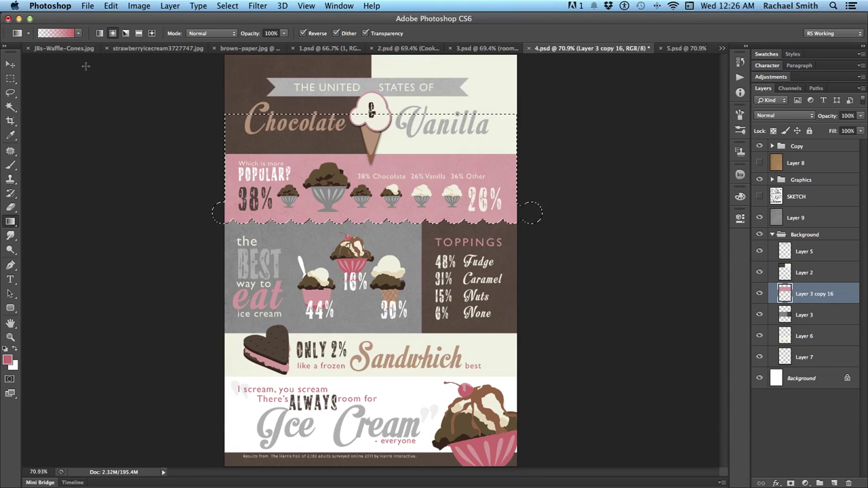
pyautogui.click(57, 32)
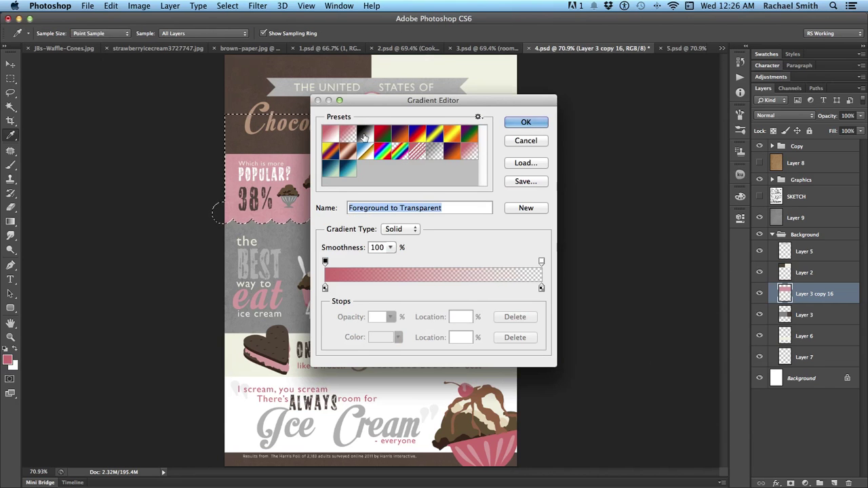
pyautogui.click(526, 123)
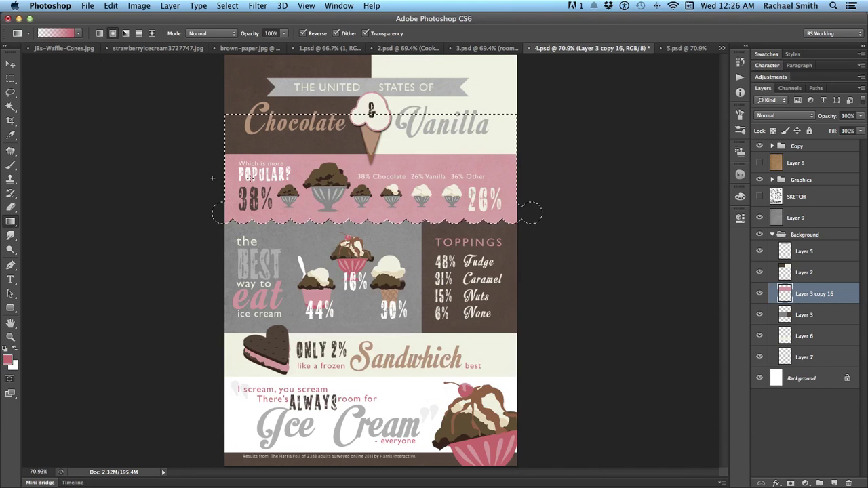
pyautogui.click(100, 32)
# With Reverse unchecked, shade the pink band darker toward its right, then deselect
pyautogui.moveTo(224, 224); pyautogui.dragTo(224, 149)
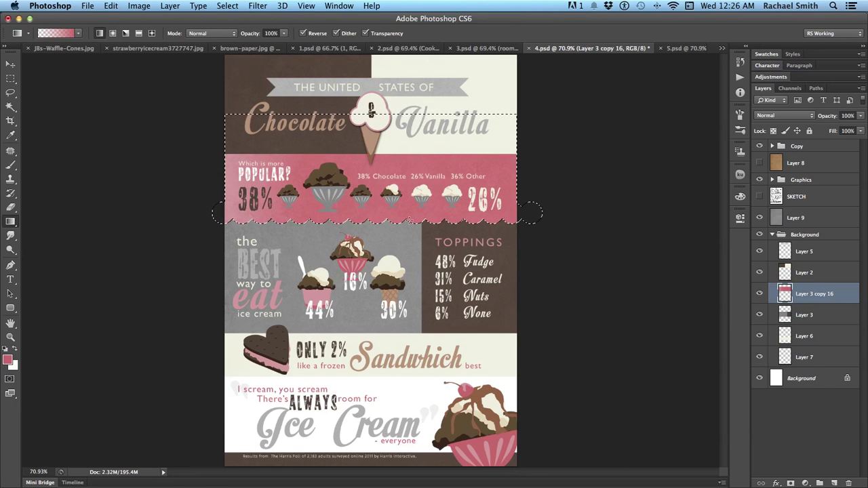
pyautogui.press('super+z')
pyautogui.click(303, 33)
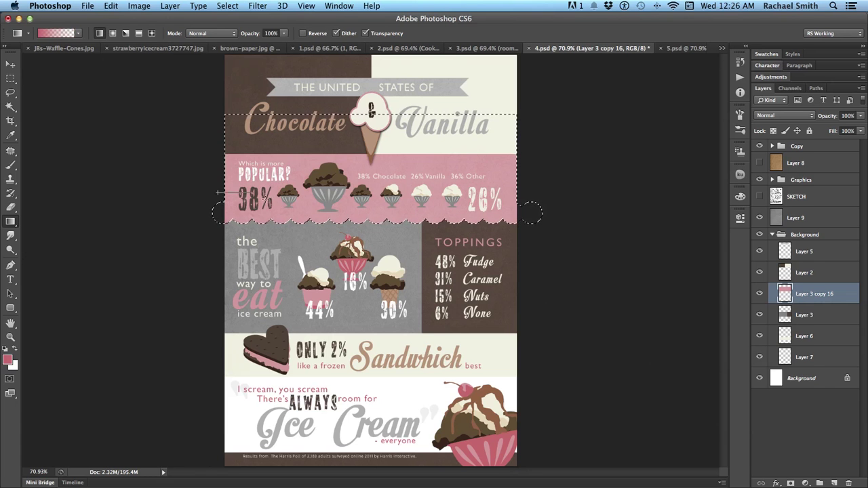
pyautogui.moveTo(567, 196); pyautogui.dragTo(428, 193)
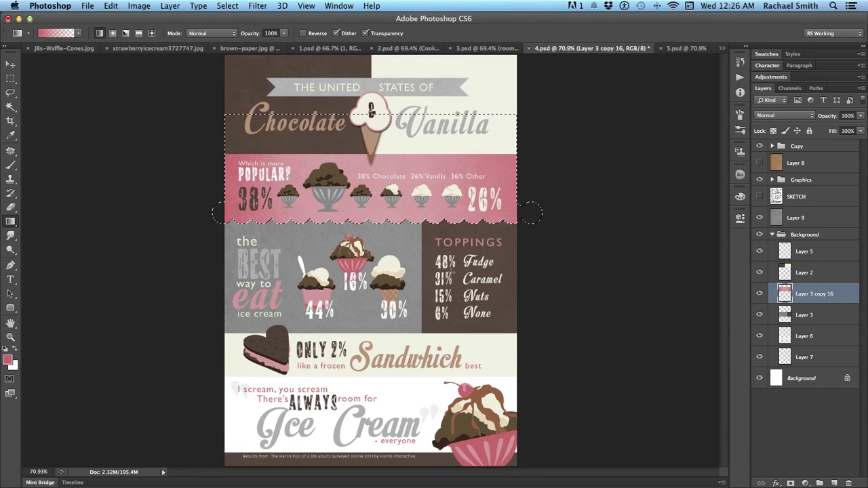
pyautogui.press('super+z')
pyautogui.press('super+d')
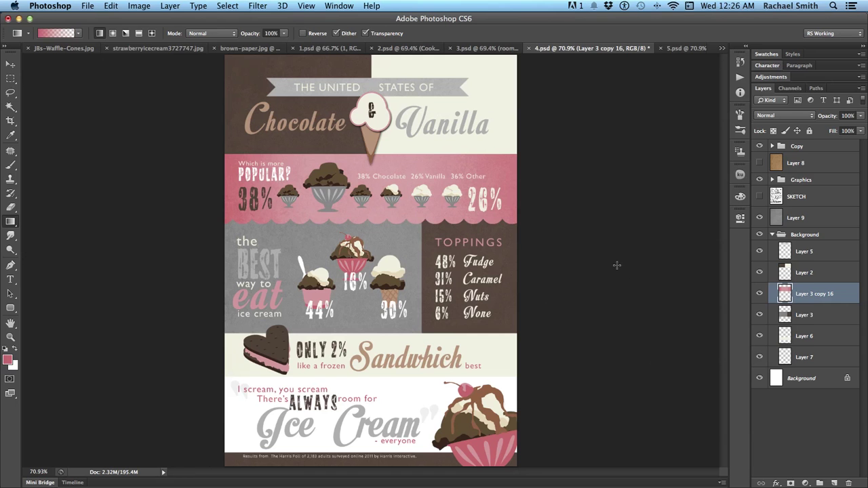
# Magic-wand the grey panel on Layer 3 and reset colours to black and white
pyautogui.click(804, 315)
pyautogui.press('w')
pyautogui.click(380, 300)
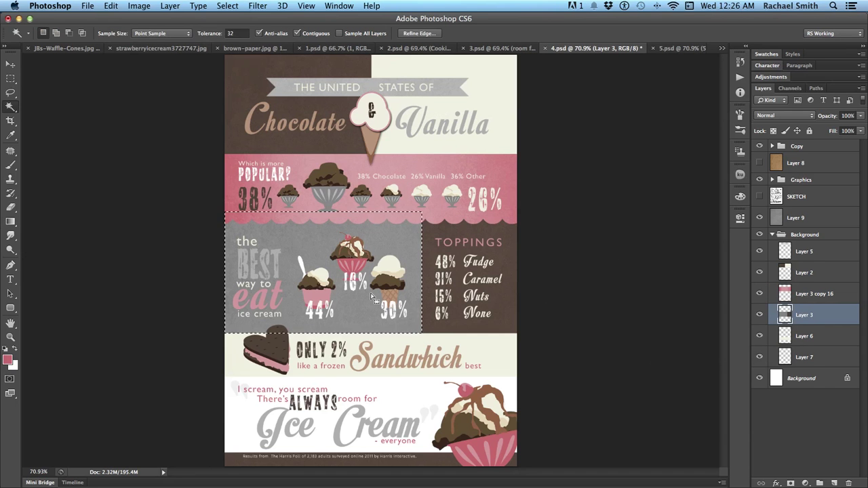
pyautogui.press('g')
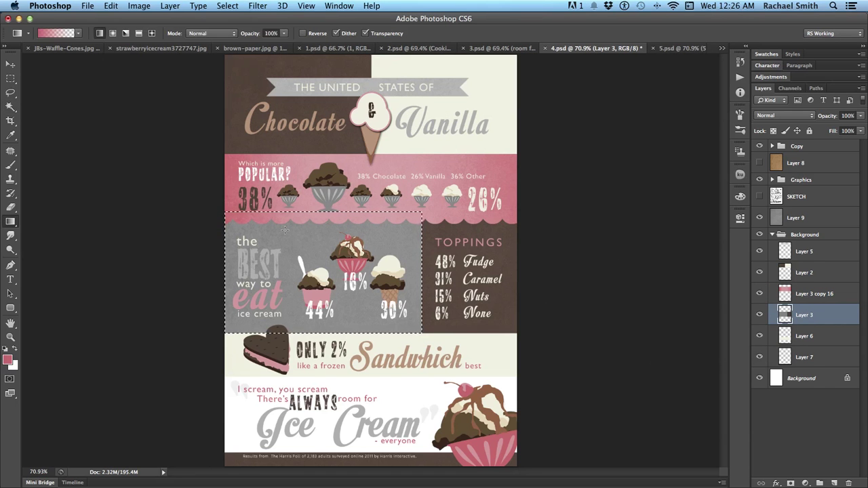
pyautogui.press('d')
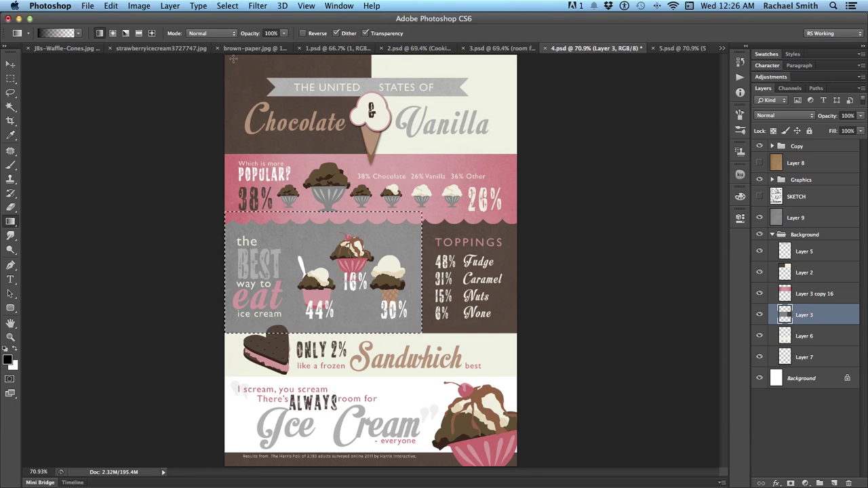
# Set gradient opacity to 21% for the grey panel shading, then deselect
pyautogui.click(284, 34)
pyautogui.moveTo(282, 43); pyautogui.dragTo(244, 44)
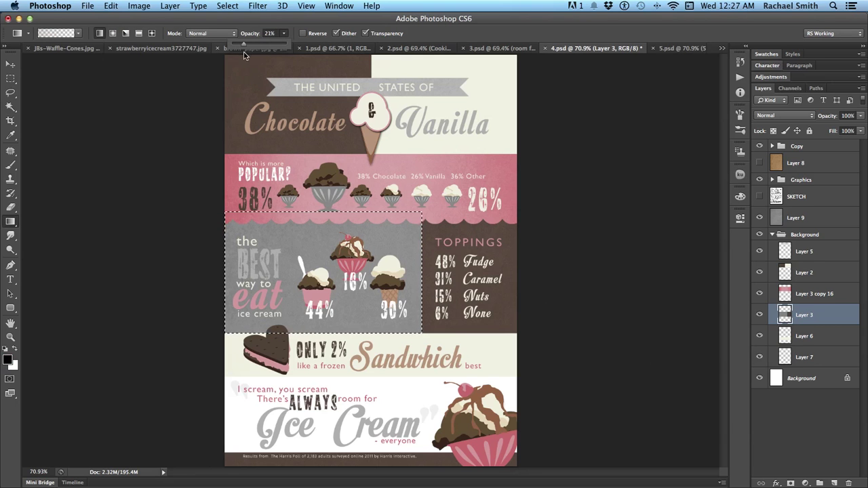
pyautogui.click(226, 206)
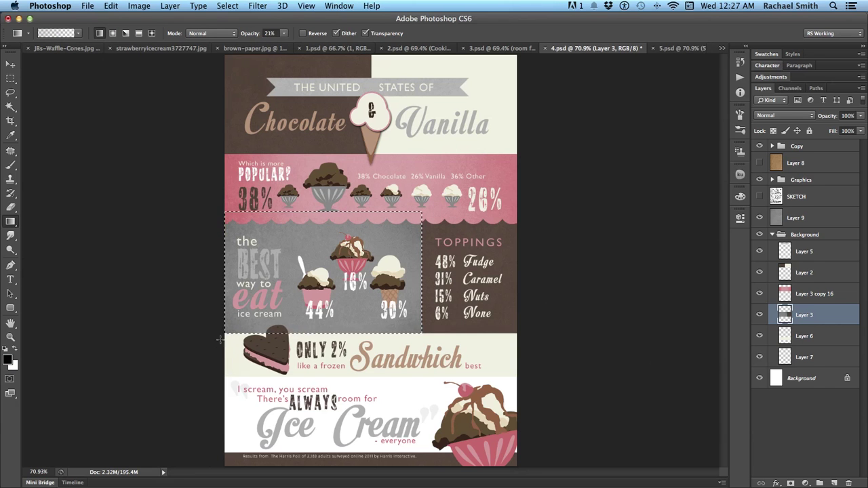
pyautogui.hotkey('ctrl', 'd')
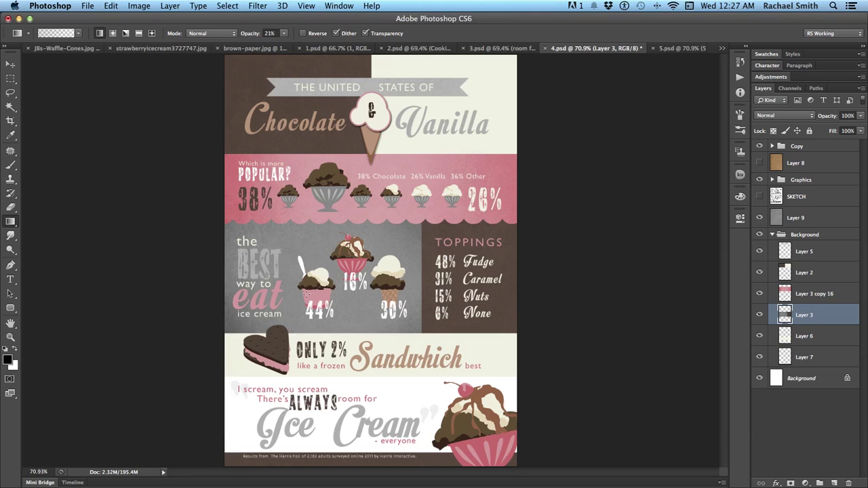
pyautogui.hotkey('ctrl', 'shift', 'd')
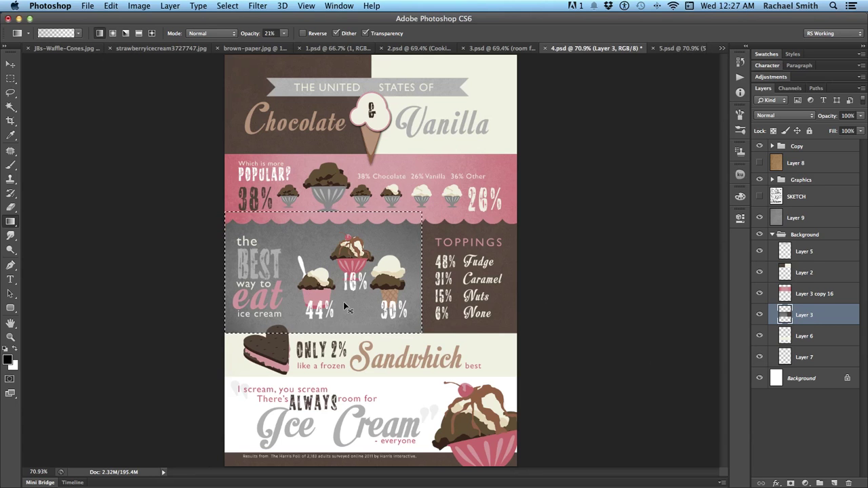
pyautogui.hotkey('ctrl', 'd')
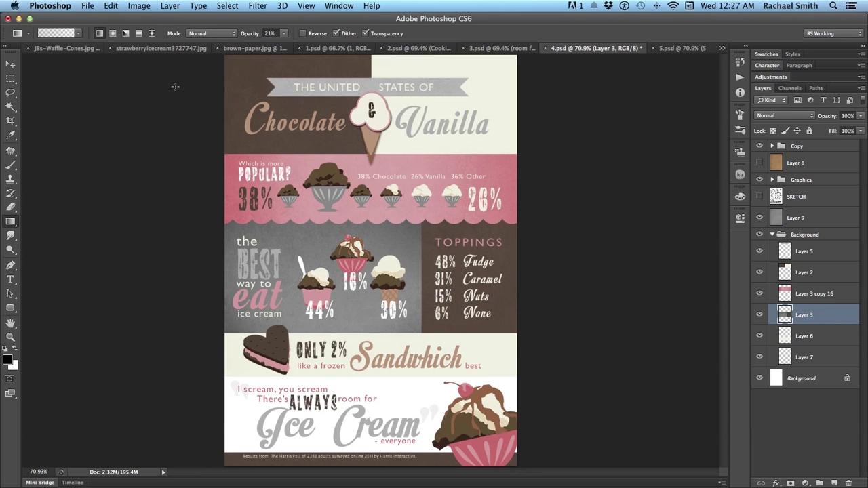
# Select the entire strawberry ice-cream photo with Cmd+A
pyautogui.click(146, 48)
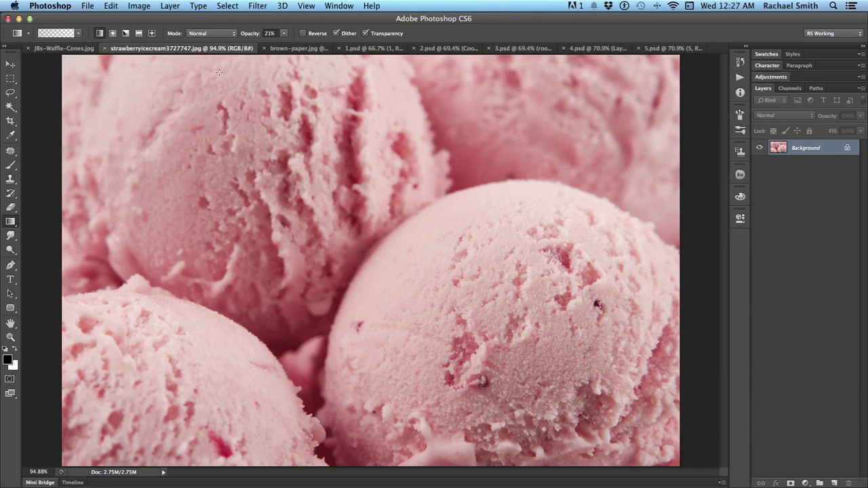
pyautogui.hotkey('ctrl', 'a')
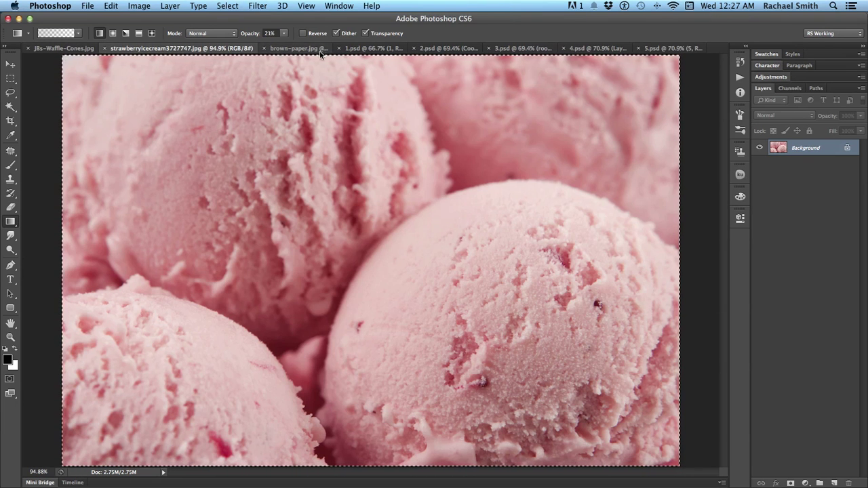
pyautogui.click(586, 49)
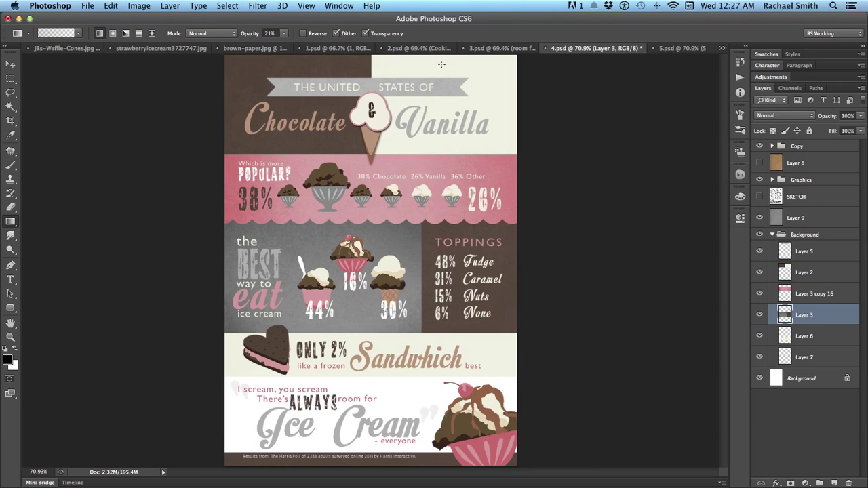
# Zoom in on the Chocolate title and magic-wand the brown panel on Layer 2
pyautogui.press('z')
pyautogui.click(297, 143)
pyautogui.click(325, 247)
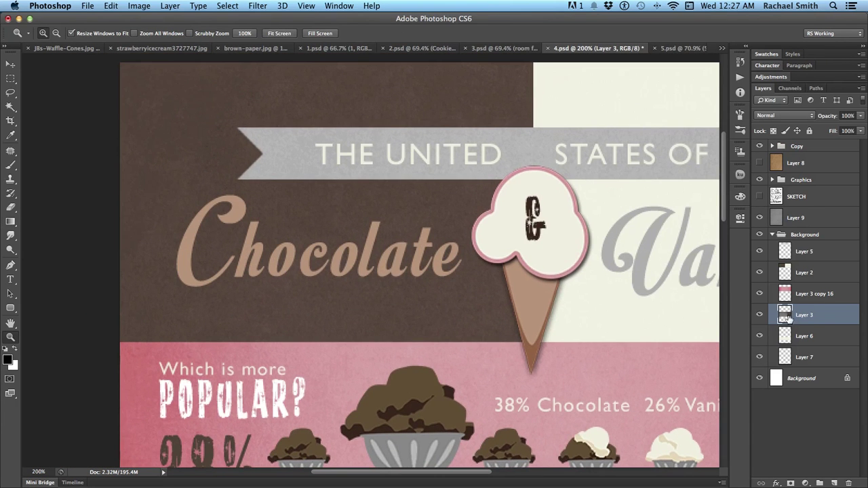
pyautogui.click(791, 274)
pyautogui.press('w')
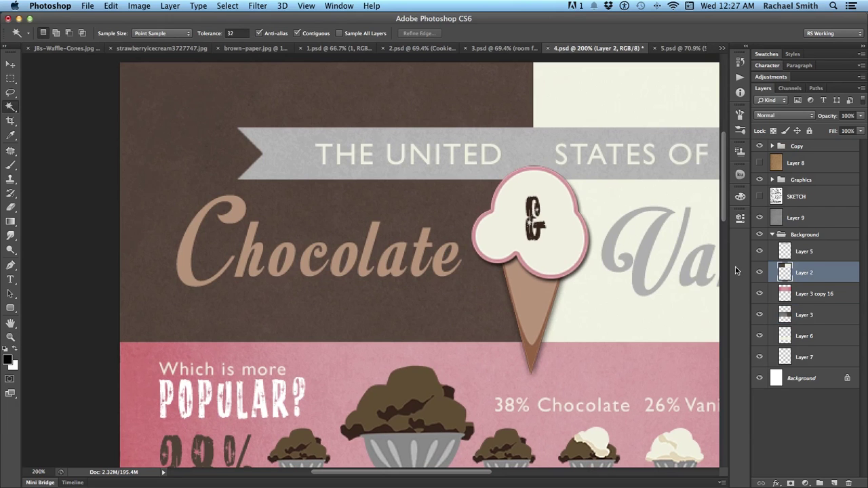
pyautogui.click(372, 271)
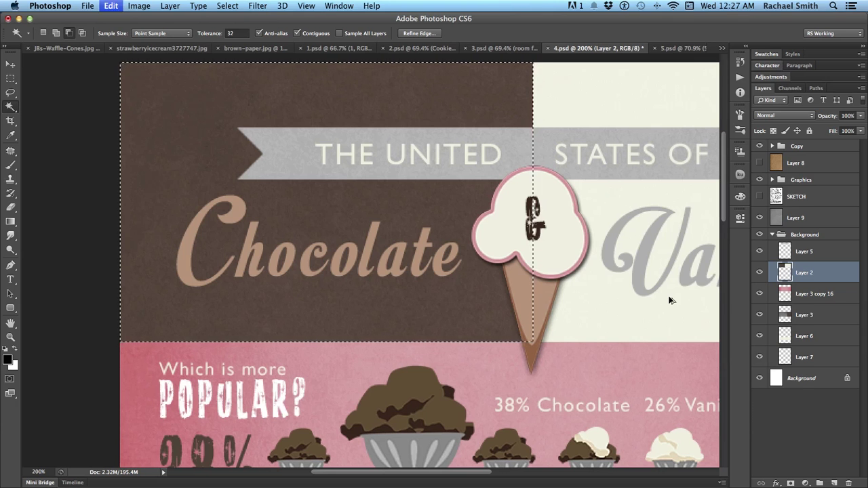
# Use Edit > Paste Special > Paste Into to mask the strawberry texture into the brown panel as Layer 10
pyautogui.press('alt+shift+super+v')
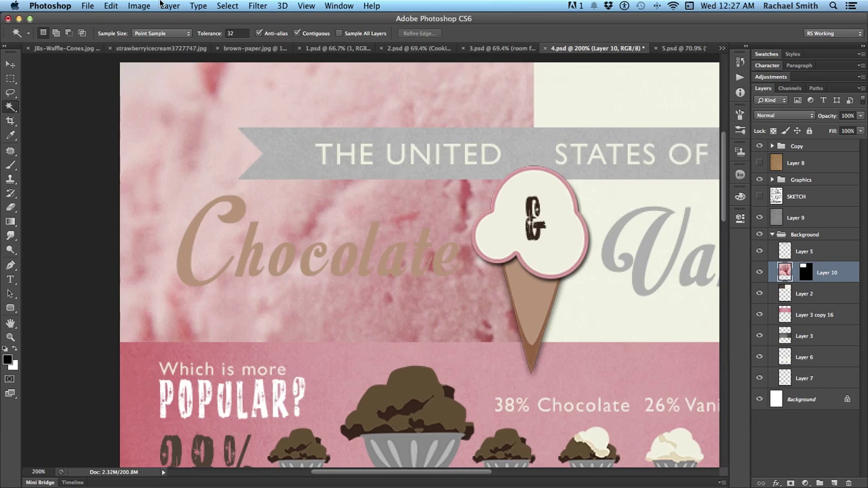
pyautogui.press('super+z')
pyautogui.click(111, 6)
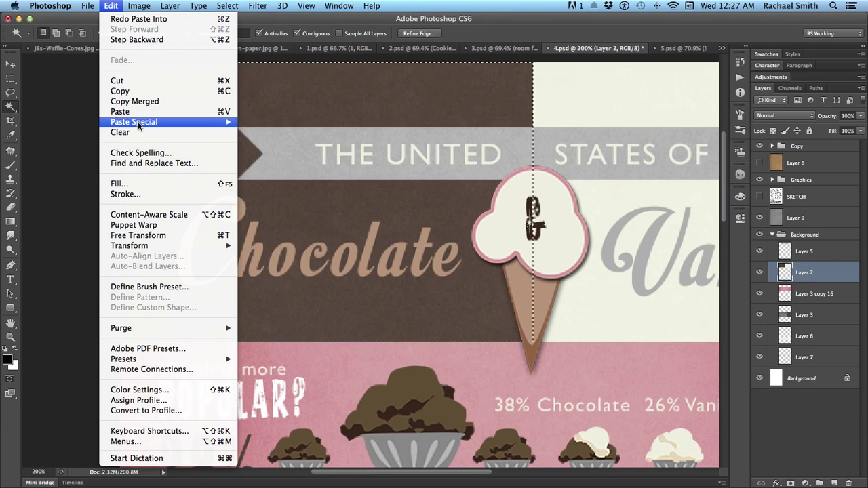
pyautogui.moveTo(141, 122)
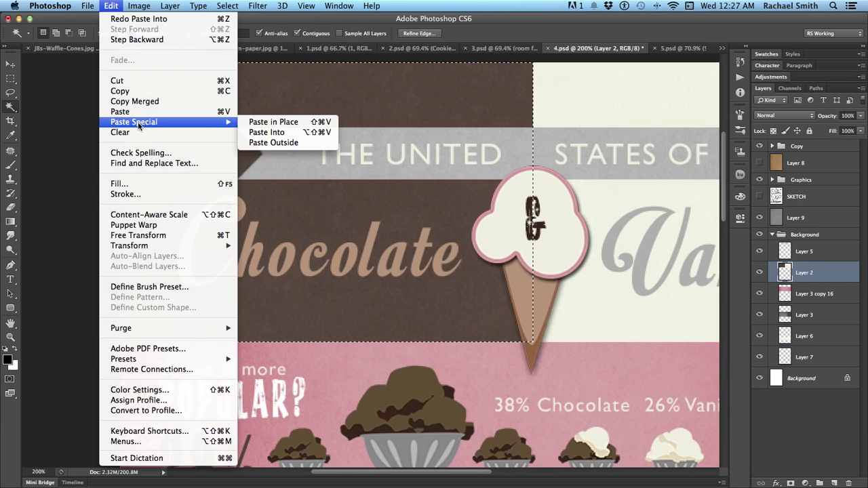
pyautogui.click(313, 122)
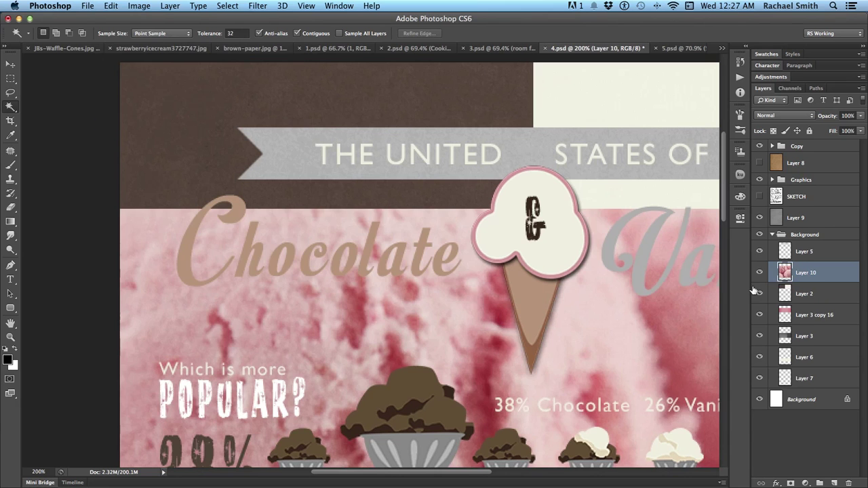
pyautogui.press('super+z')
pyautogui.click(87, 5)
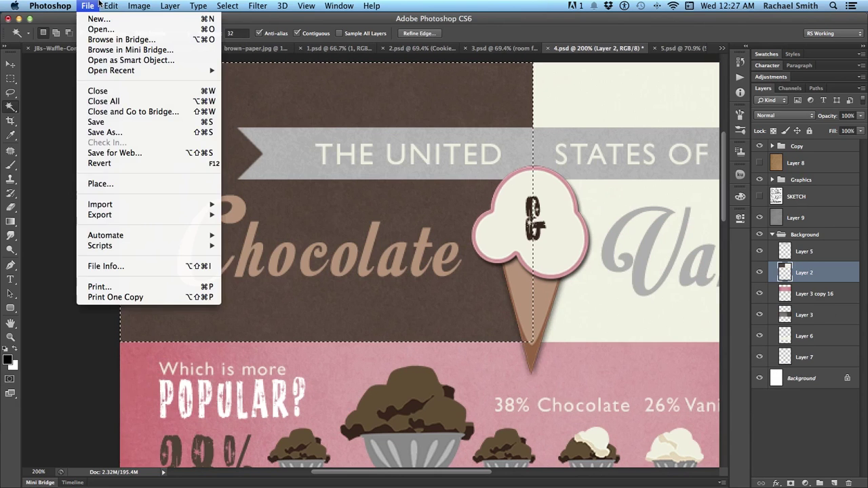
pyautogui.moveTo(103, 5)
pyautogui.moveTo(133, 125)
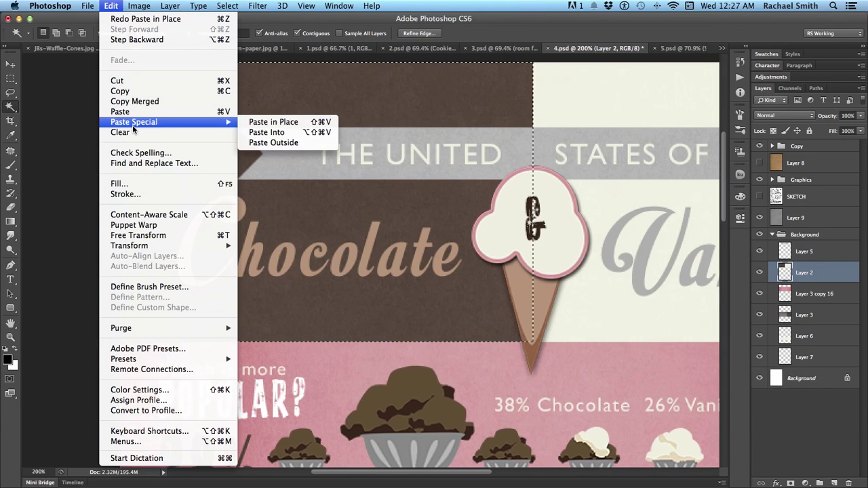
pyautogui.click(293, 133)
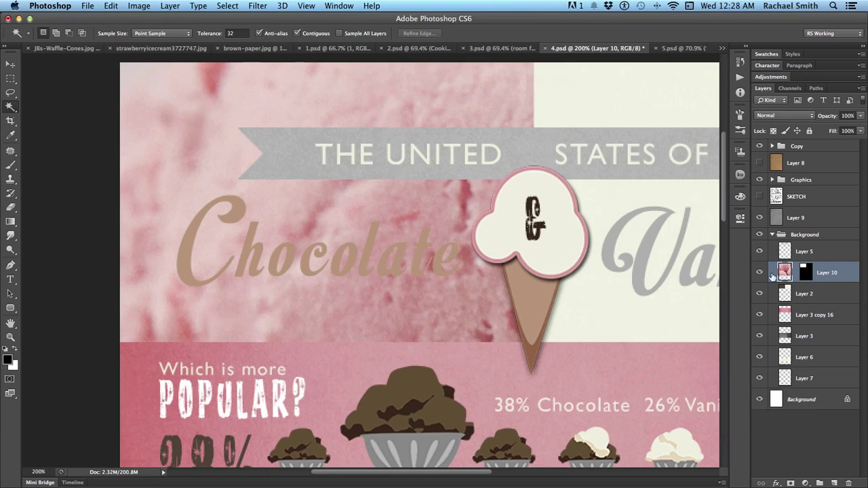
pyautogui.press('z')
pyautogui.keyDown('alt'); pyautogui.click(467, 257); pyautogui.keyUp('alt')
# Apply Hue/Saturation to Layer 10: Hue +18, Saturation +51, Lightness -60
pyautogui.click(346, 162)
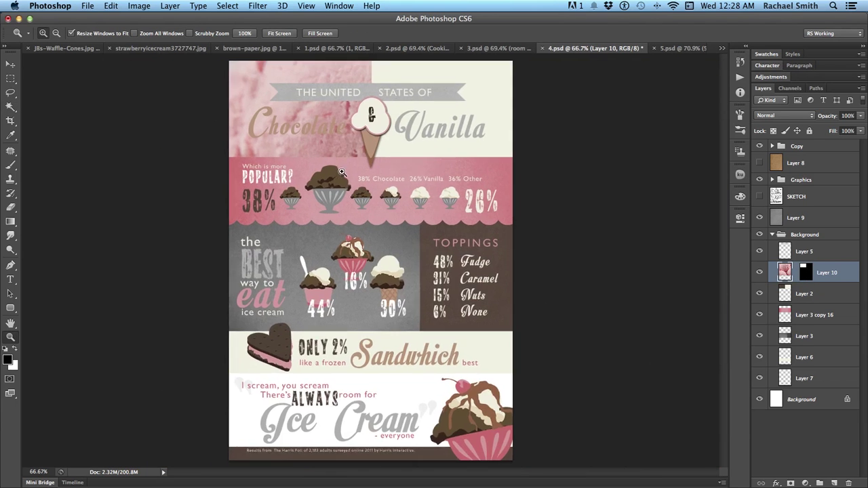
pyautogui.moveTo(346, 163); pyautogui.dragTo(363, 246)
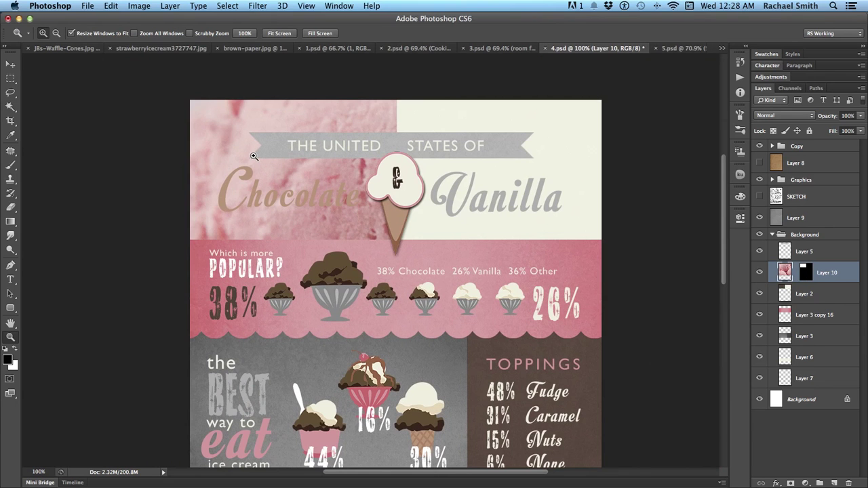
pyautogui.click(153, 4)
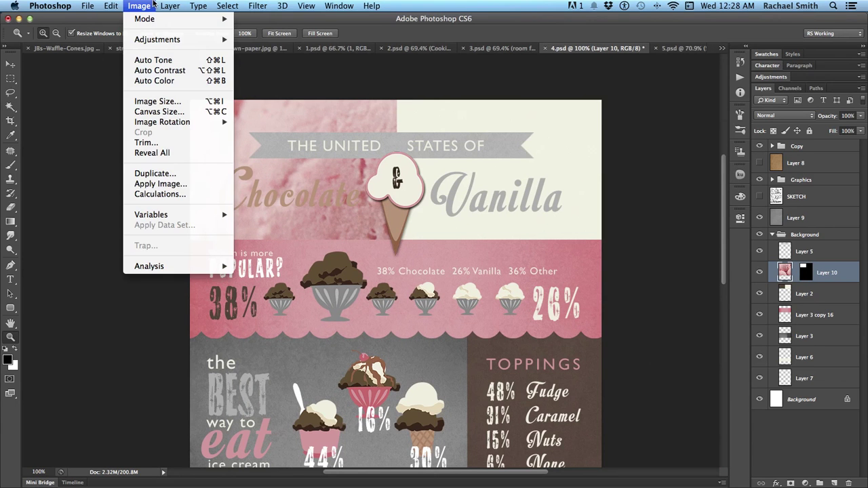
pyautogui.moveTo(148, 40)
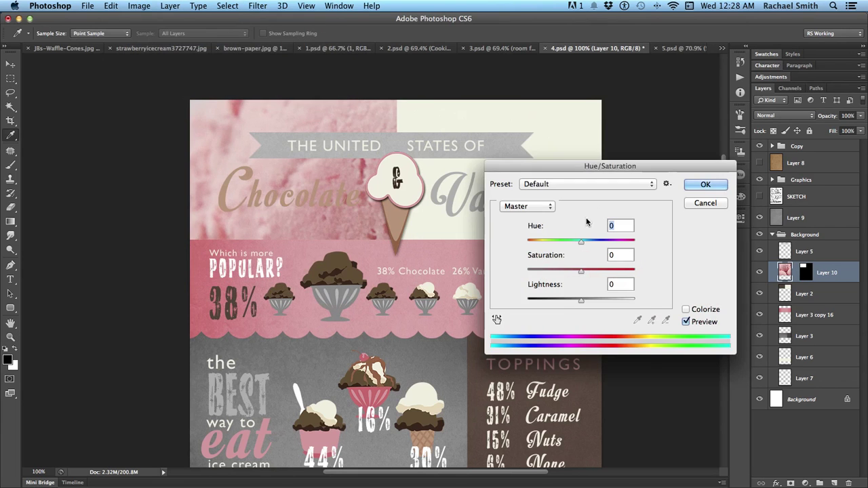
pyautogui.moveTo(580, 273); pyautogui.dragTo(560, 301)
pyautogui.moveTo(571, 271); pyautogui.dragTo(544, 245)
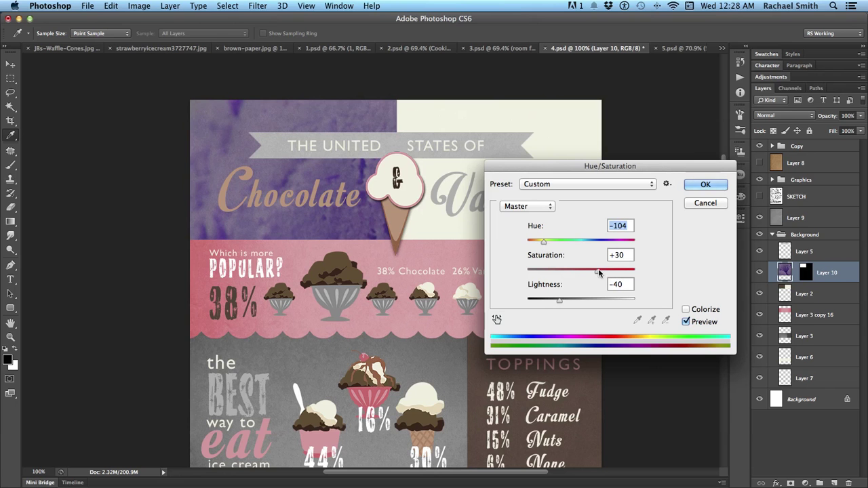
pyautogui.moveTo(597, 270); pyautogui.dragTo(600, 271)
pyautogui.moveTo(547, 244); pyautogui.dragTo(608, 271)
pyautogui.moveTo(560, 301); pyautogui.dragTo(547, 304)
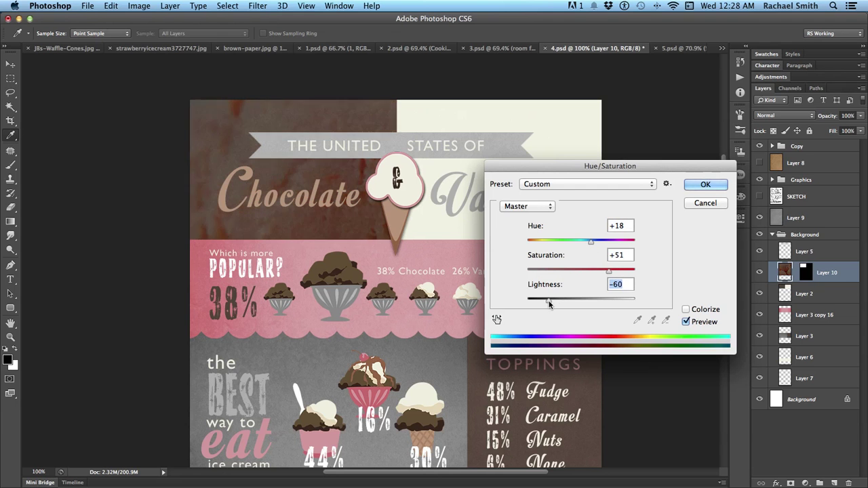
pyautogui.click(706, 183)
# Scale Layer 10's chocolate texture down to 36.5% over the title panel
pyautogui.press('z')
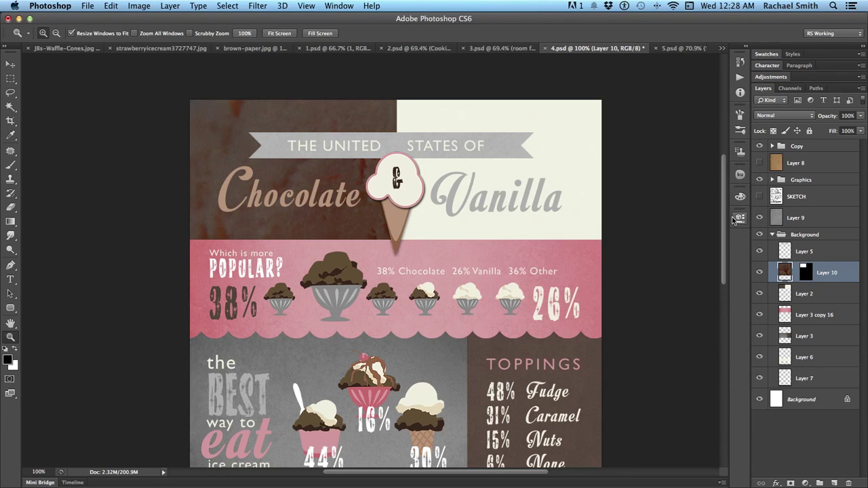
pyautogui.keyDown('alt'); pyautogui.click(323, 222); pyautogui.keyUp('alt')
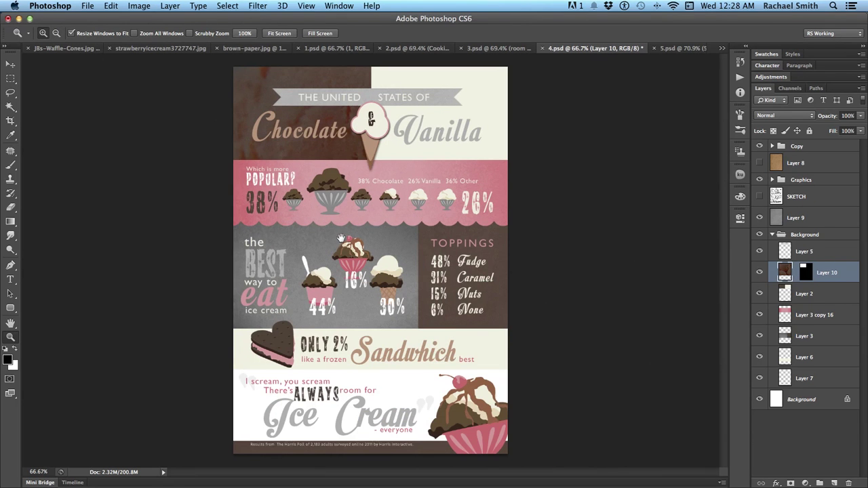
pyautogui.hotkey('ctrl', 't')
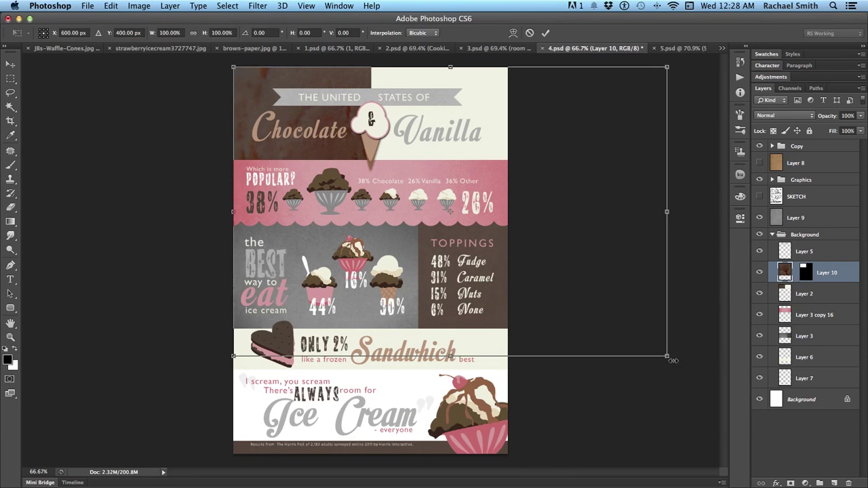
pyautogui.moveTo(667, 355); pyautogui.dragTo(398, 169)
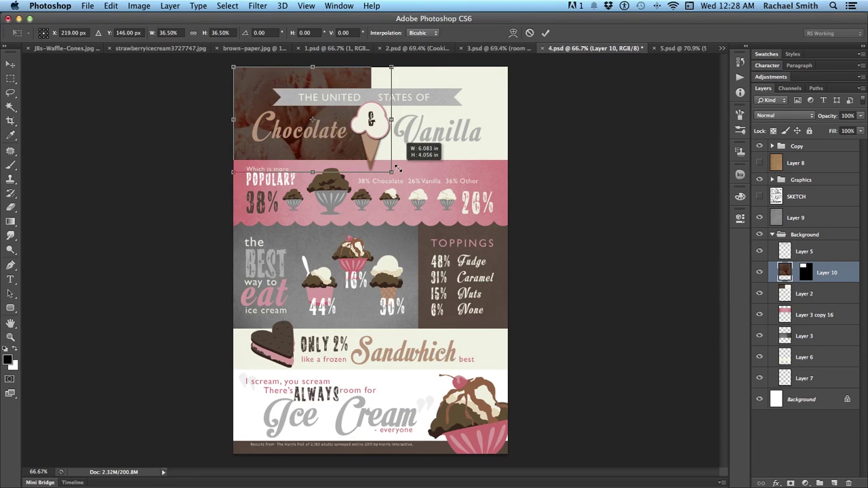
pyautogui.press('Return')
# Set the texture's blend mode to Hard Light over the brown title panel
pyautogui.press('z')
pyautogui.click(332, 133)
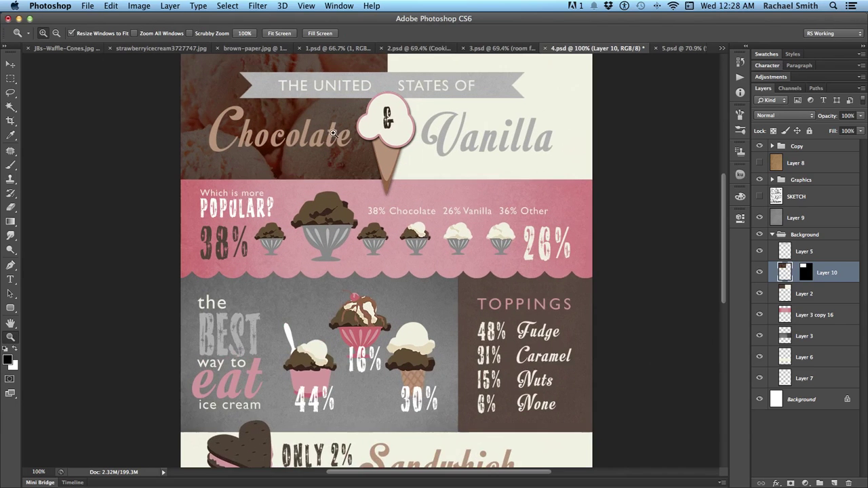
pyautogui.scroll(3, 333, 133)
pyautogui.press('v')
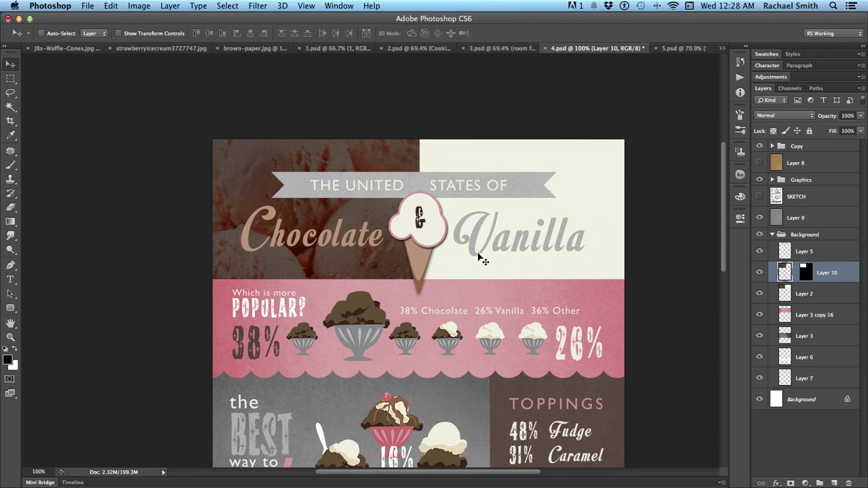
pyautogui.hotkey('shift', '+')
pyautogui.hotkey('shift', '+')
pyautogui.hotkey('shift', '+')
pyautogui.hotkey('shift', '+')
pyautogui.hotkey('shift', '+')
pyautogui.hotkey('shift', '+')
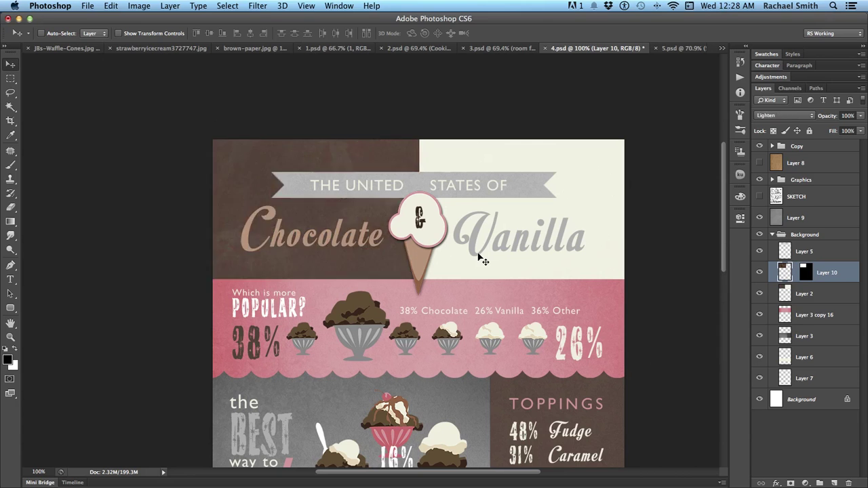
pyautogui.hotkey('shift', '+')
pyautogui.hotkey('shift', '+')
pyautogui.hotkey('shift', '+')
pyautogui.hotkey('shift', '+')
pyautogui.hotkey('shift', '+')
pyautogui.hotkey('shift', '+')
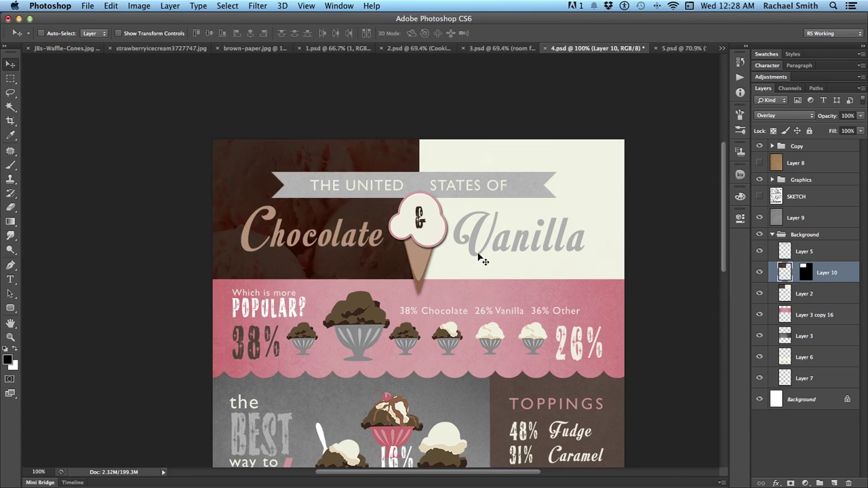
pyautogui.hotkey('shift', '+')
pyautogui.hotkey('shift', '+')
pyautogui.hotkey('shift', '-')
pyautogui.scroll(-5, 459, 330)
pyautogui.hscroll(1, 459, 330)
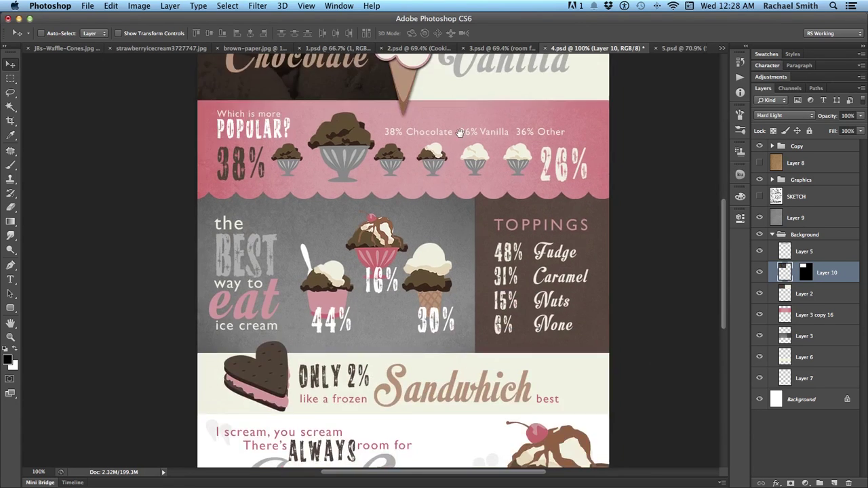
pyautogui.scroll(5, 459, 329)
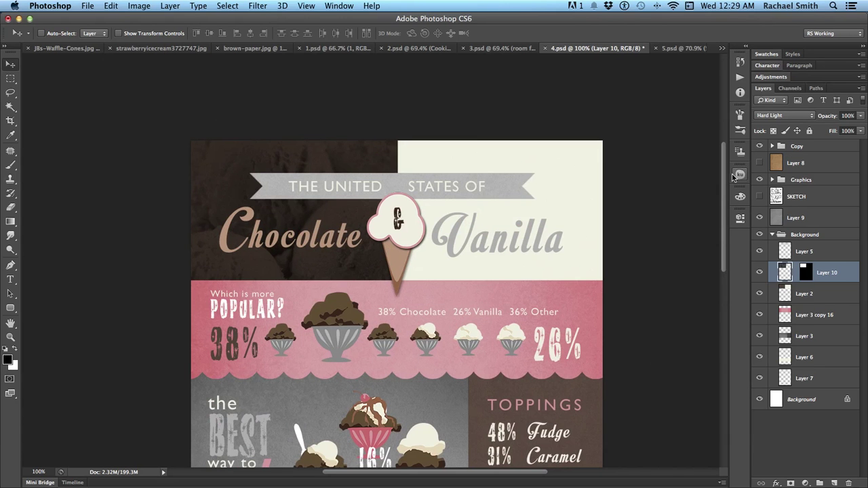
pyautogui.scroll(-3, 542, 186)
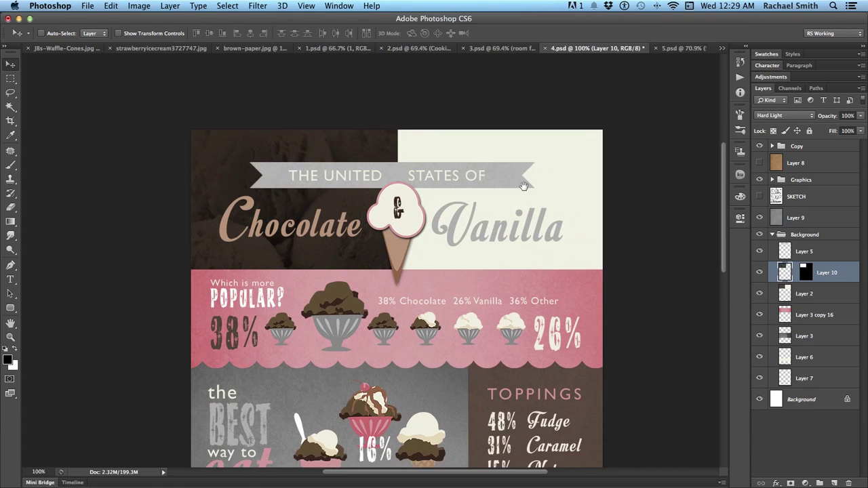
pyautogui.scroll(1, 356, 196)
pyautogui.hscroll(1, 356, 196)
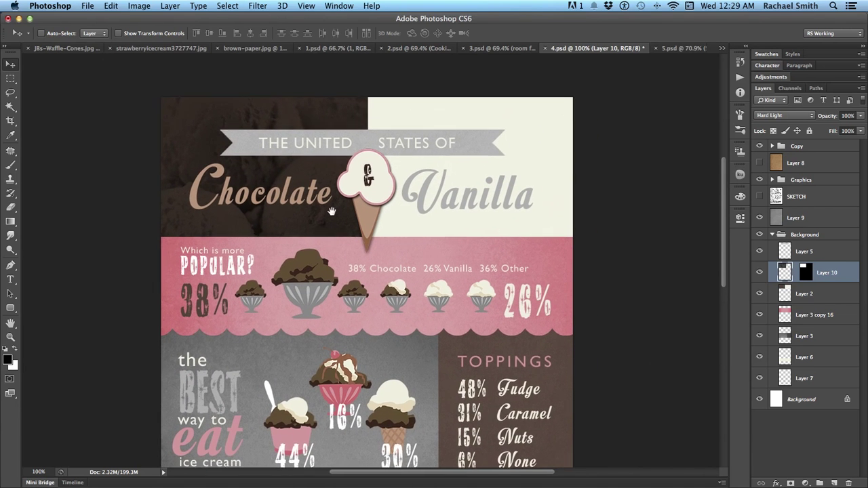
# Select the whole waffle photo, then magic-wand the cream Vanilla area on Layer 2
pyautogui.click(60, 51)
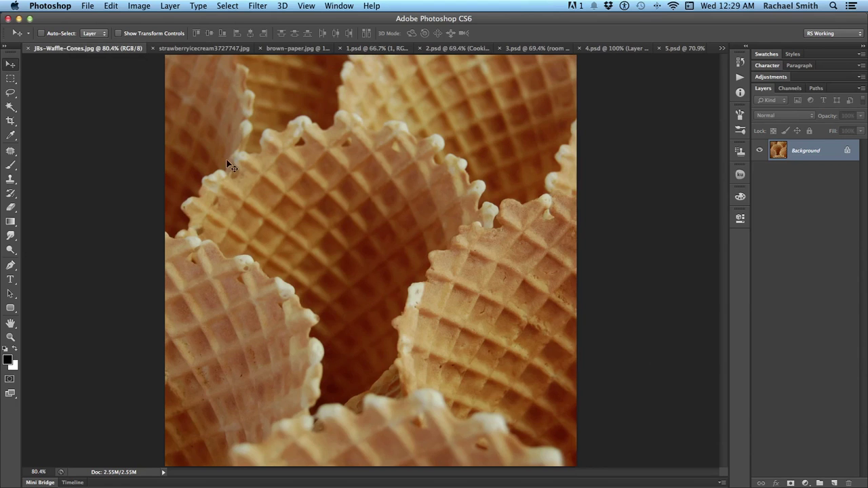
pyautogui.press('super+a')
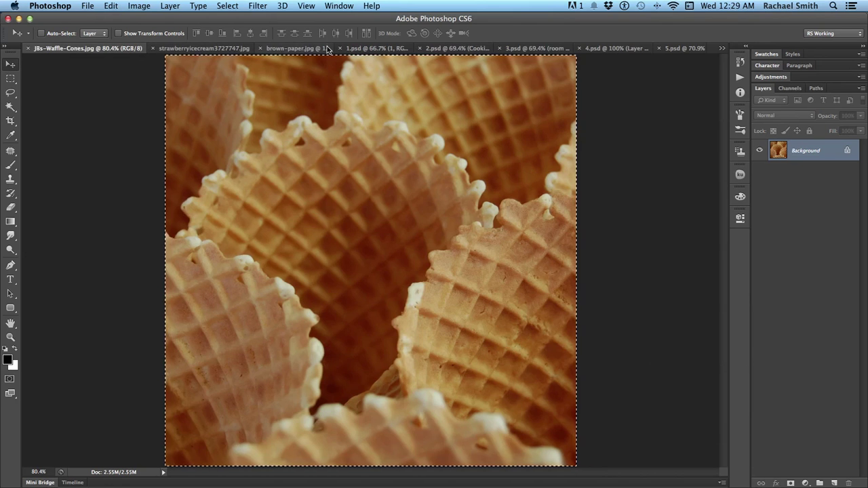
pyautogui.click(614, 50)
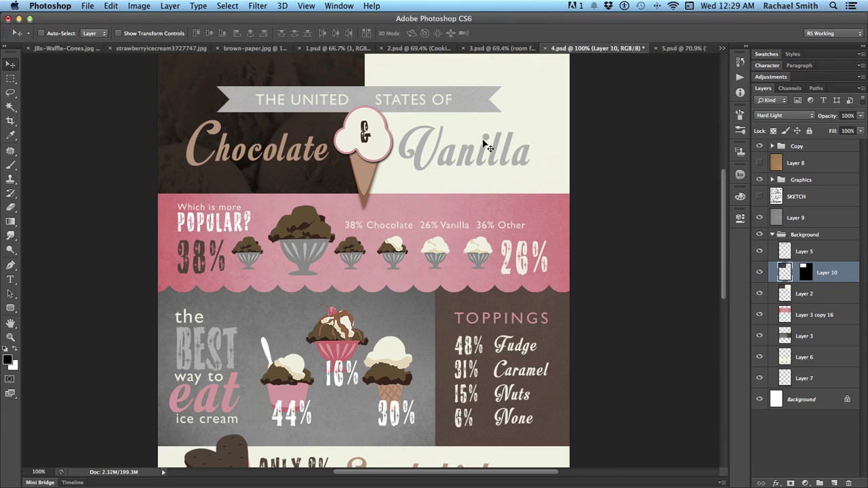
pyautogui.click(804, 292)
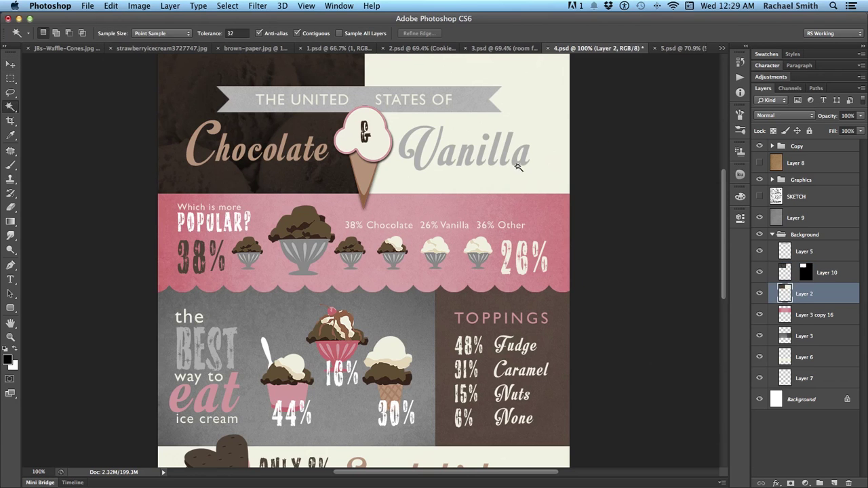
pyautogui.press('w')
pyautogui.click(550, 181)
# Paste the waffle photo into the cream selection and set it to Soft Light
pyautogui.press('v')
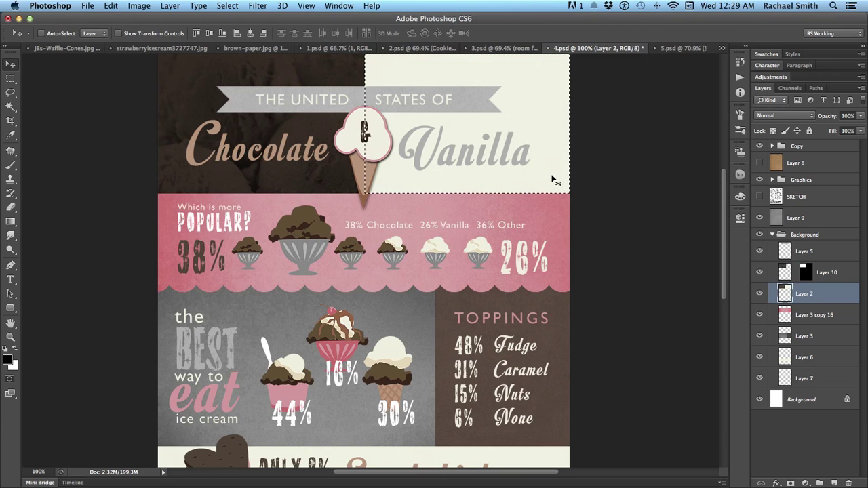
pyautogui.press('alt+shift+super+v')
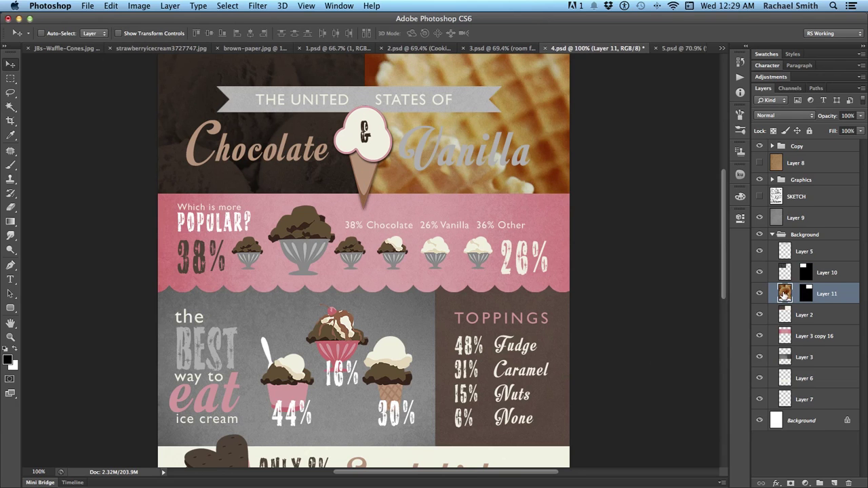
pyautogui.hotkey('shift', '+')
pyautogui.hotkey('shift', '+')
pyautogui.hotkey('shift', '+')
pyautogui.hotkey('shift', '+')
pyautogui.hotkey('shift', '+')
pyautogui.hotkey('shift', '+')
pyautogui.hotkey('shift', '+')
pyautogui.hotkey('shift', '+')
pyautogui.hotkey('shift', '+')
pyautogui.hotkey('shift', '+')
pyautogui.hotkey('shift', '+')
pyautogui.hotkey('shift', '+')
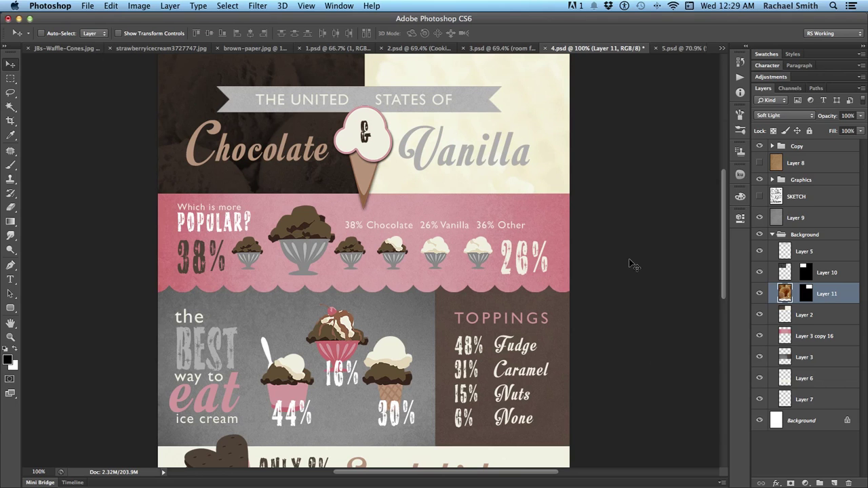
# Set Layer 11 to Hard Light and lower its opacity to 26%
pyautogui.hotkey('shift', '+')
pyautogui.hotkey('shift', '-')
pyautogui.hotkey('shift', '+')
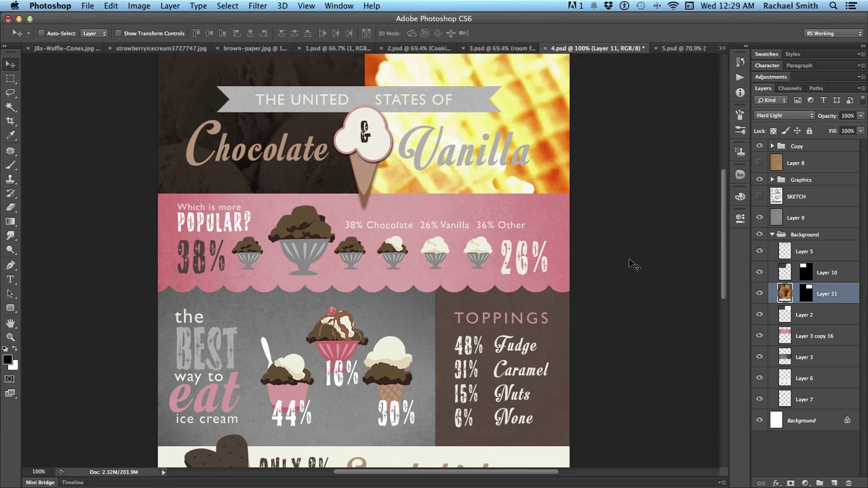
pyautogui.click(860, 116)
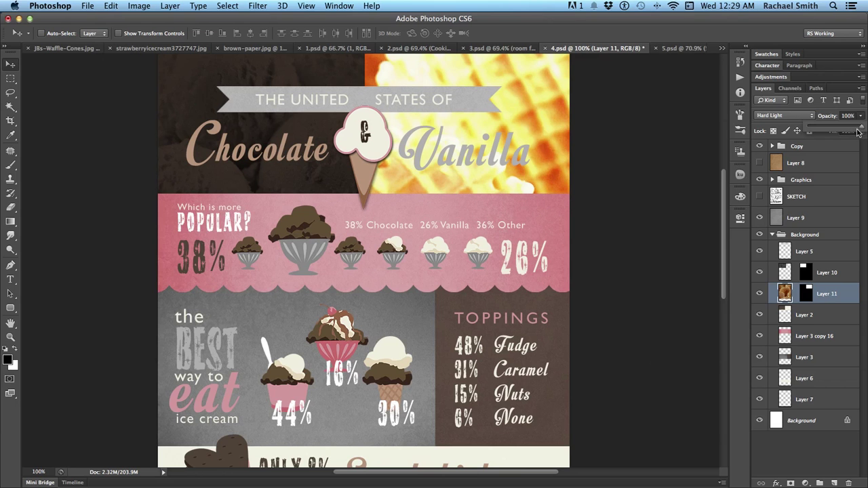
pyautogui.moveTo(859, 128); pyautogui.dragTo(827, 129)
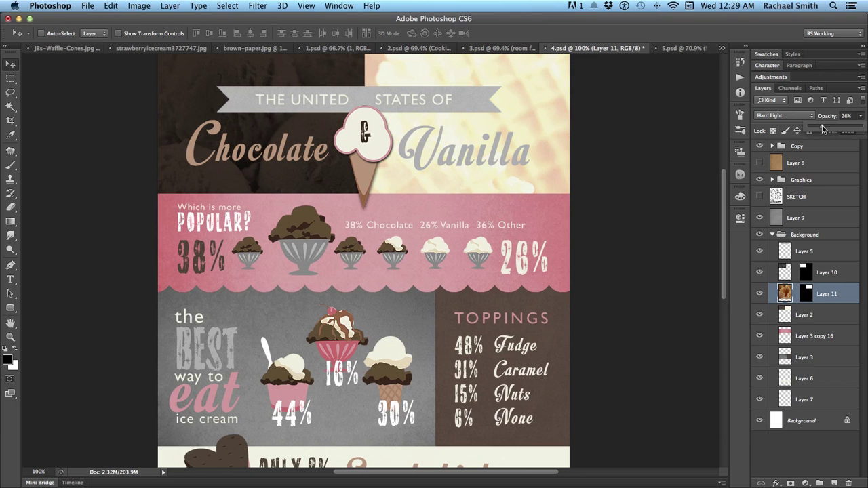
# Desaturate the waffle texture to grey
pyautogui.press('z')
pyautogui.click(459, 172)
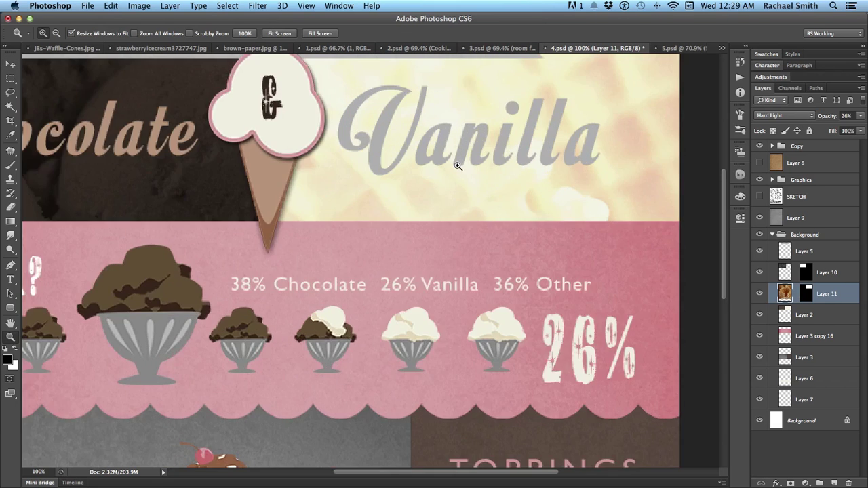
pyautogui.keyDown('alt'); pyautogui.click(460, 173); pyautogui.keyUp('alt')
pyautogui.keyDown('alt'); pyautogui.click(459, 173); pyautogui.keyUp('alt')
pyautogui.press('super+shift+u')
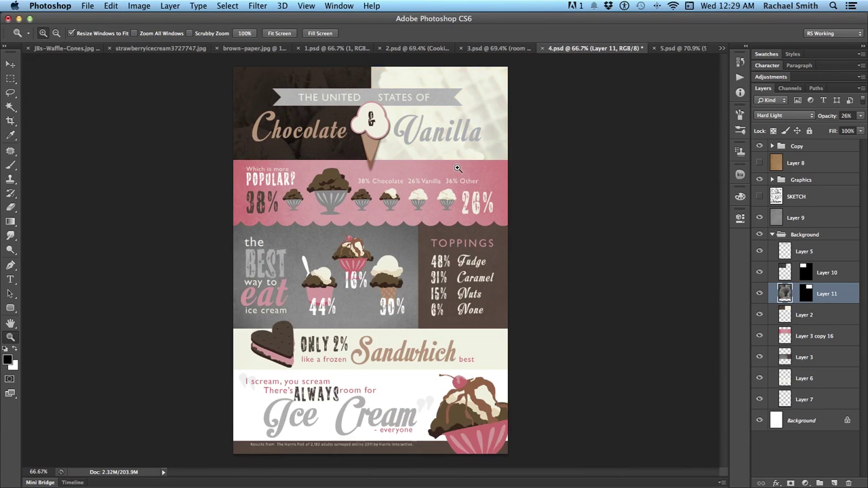
pyautogui.press('v')
# Try Luminosity, Overlay and other blend modes, settling back on Hard Light
pyautogui.hotkey('shift', '=')
pyautogui.hotkey('shift', '=')
pyautogui.hotkey('shift', '=')
pyautogui.hotkey('shift', '=')
pyautogui.hotkey('shift', '=')
pyautogui.hotkey('shift', '=')
pyautogui.hotkey('shift', '=')
pyautogui.hotkey('shift', '=')
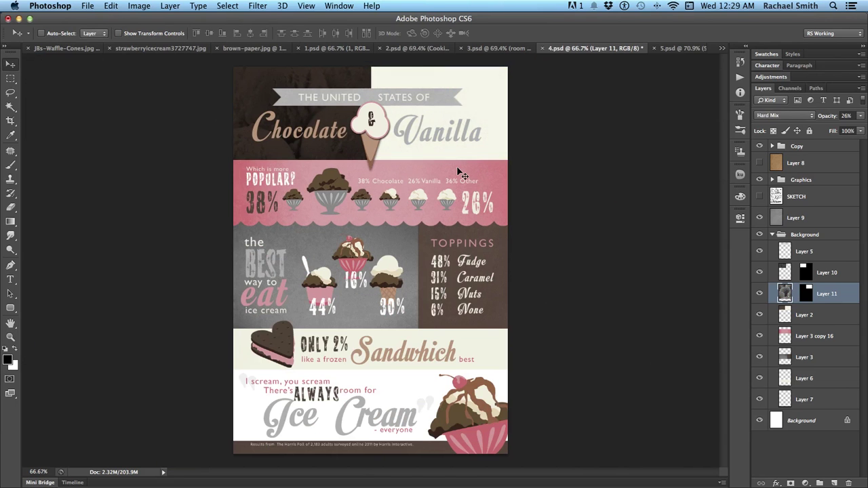
pyautogui.hotkey('shift', '=')
pyautogui.hotkey('shift', '=')
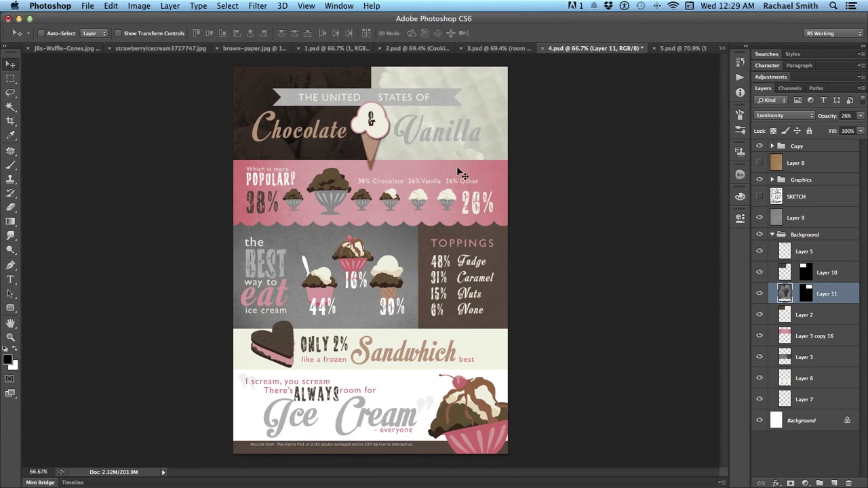
pyautogui.hotkey('shift', '=')
pyautogui.hotkey('shift', '=')
pyautogui.hotkey('shift', '=')
pyautogui.hotkey('shift', '=')
pyautogui.hotkey('shift', '=')
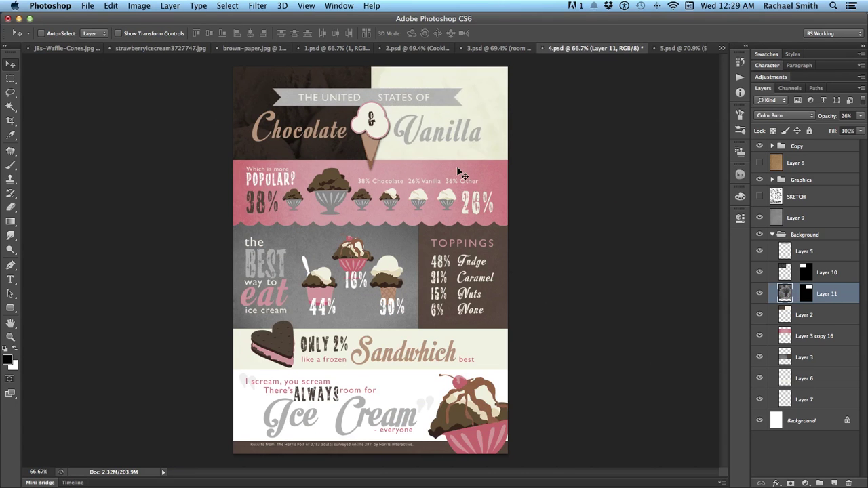
pyautogui.hotkey('shift', '=')
pyautogui.hotkey('shift', '=')
pyautogui.hotkey('shift', '=')
pyautogui.hotkey('shift', '=')
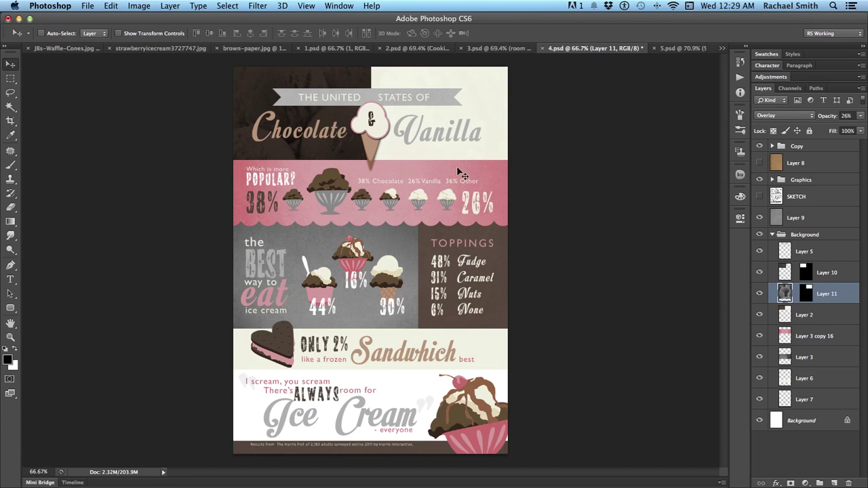
pyautogui.hotkey('shift', '=')
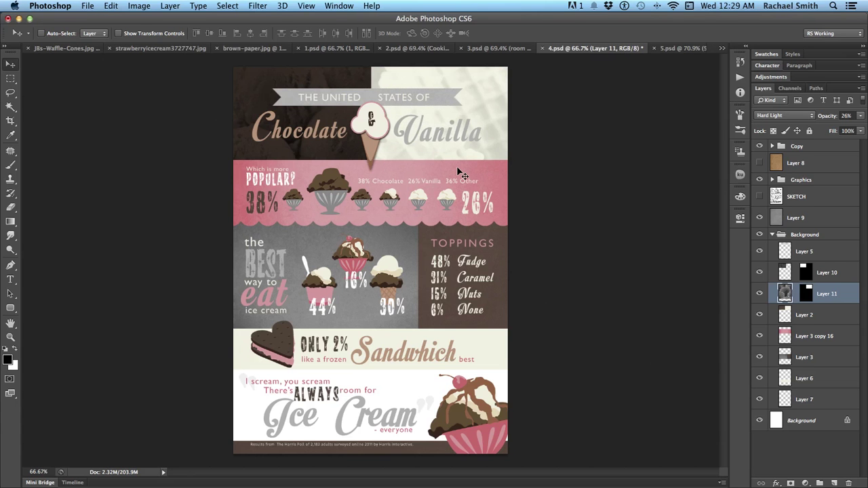
# Colorize the waffle texture in Hue/Saturation with Hue 34 and Saturation 25
pyautogui.press('super+u')
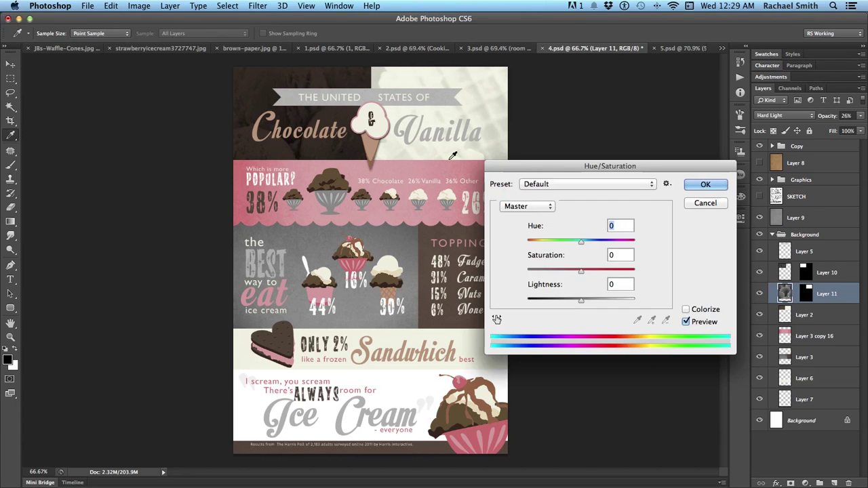
pyautogui.click(686, 309)
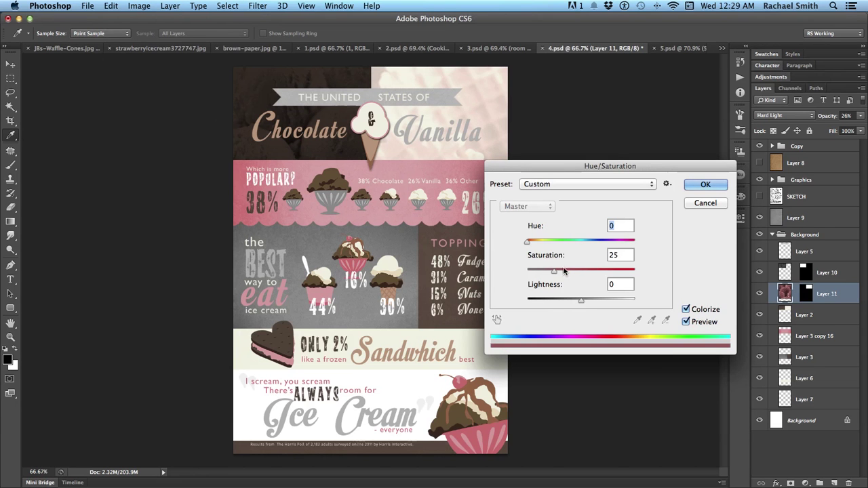
pyautogui.moveTo(528, 242); pyautogui.dragTo(538, 245)
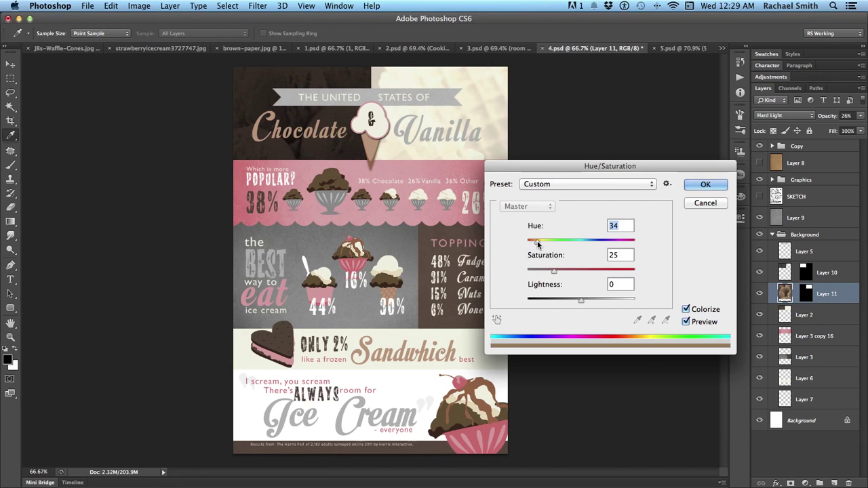
pyautogui.click(705, 184)
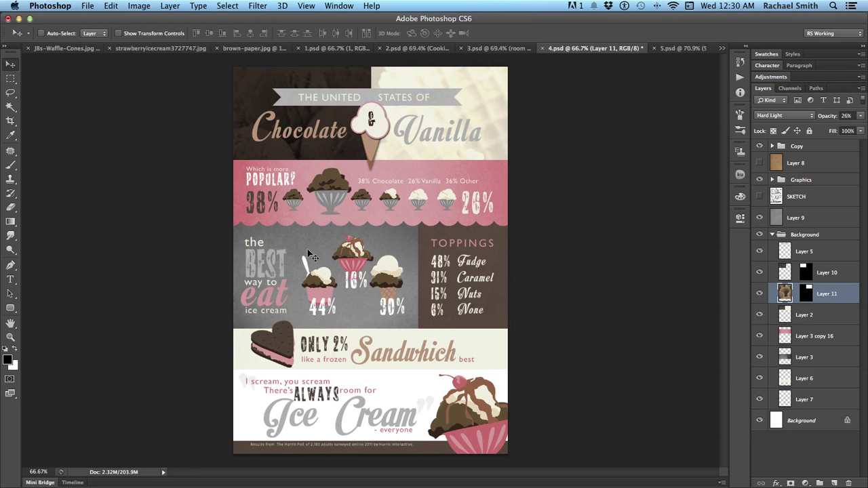
# Move the Simple ice cream cone slightly up and left beneath the ampersand
pyautogui.press('z')
pyautogui.click(373, 180)
pyautogui.moveTo(376, 181); pyautogui.dragTo(381, 216)
pyautogui.press('v')
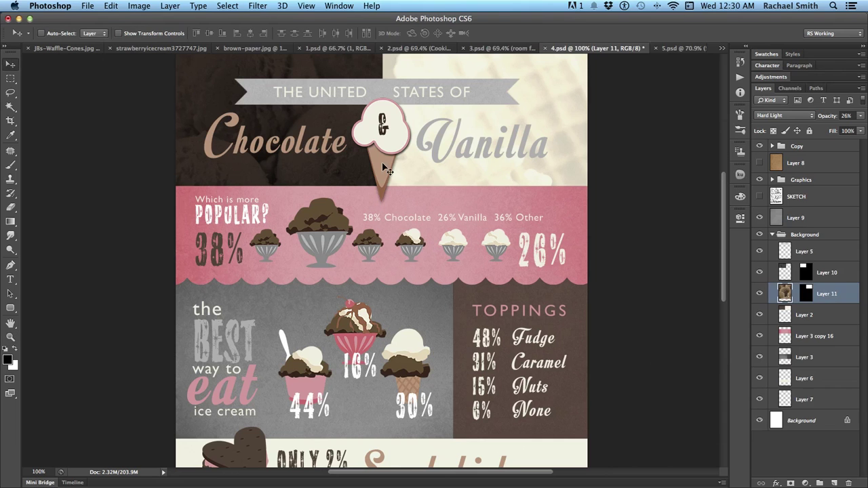
pyautogui.keyDown('ctrl'); pyautogui.click(385, 169); pyautogui.keyUp('ctrl')
pyautogui.moveTo(384, 173); pyautogui.dragTo(390, 133)
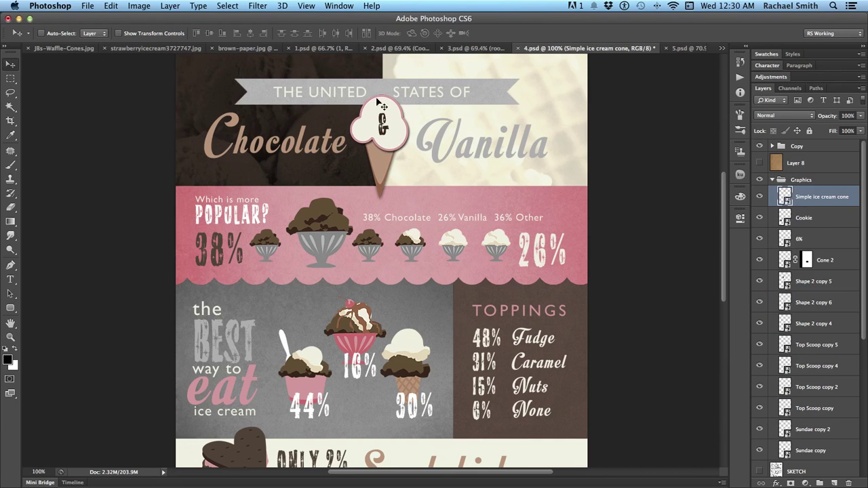
# Check Layer 9's effect by toggling its visibility, then apply Lock All to it
pyautogui.keyDown('ctrl'); pyautogui.click(491, 93); pyautogui.keyUp('ctrl')
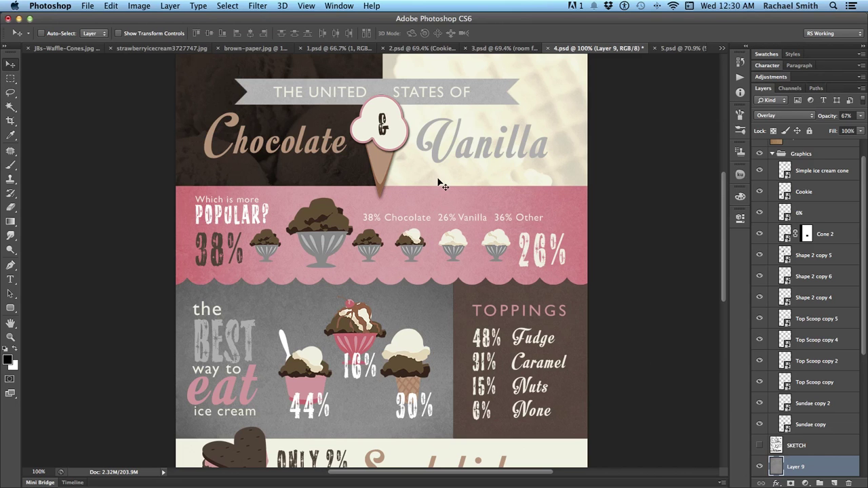
pyautogui.click(759, 467)
pyautogui.click(759, 467)
pyautogui.scroll(-2, 819, 468)
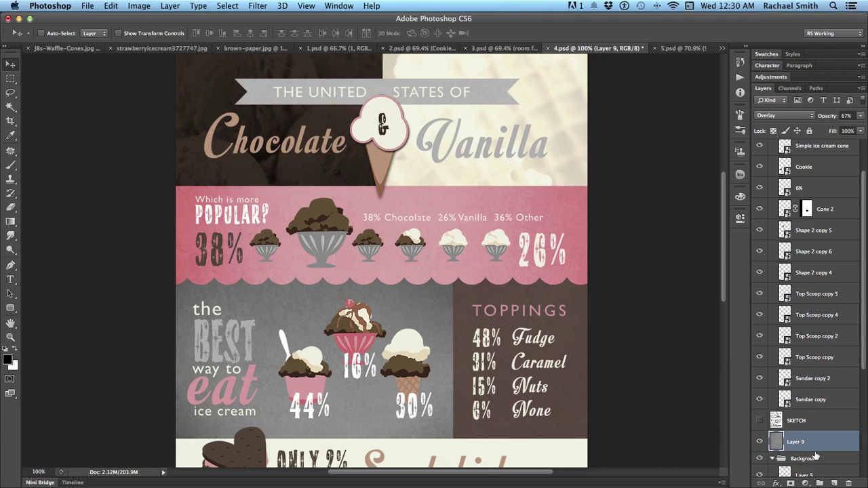
pyautogui.click(773, 459)
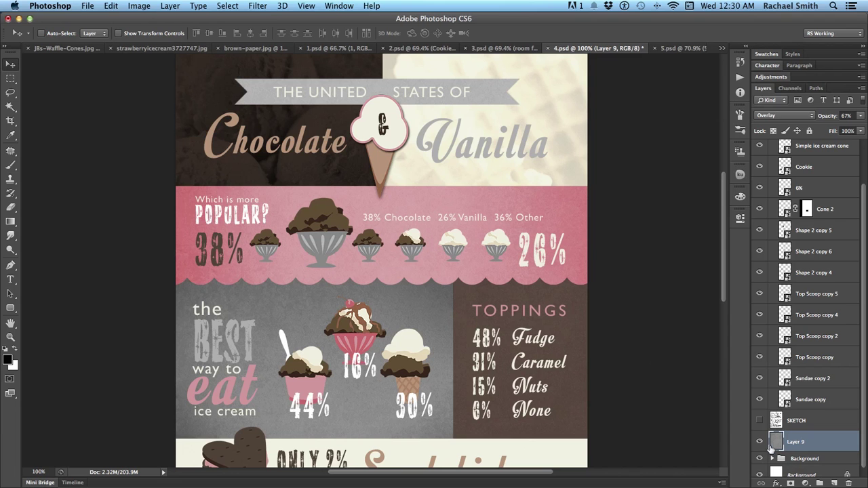
pyautogui.click(809, 130)
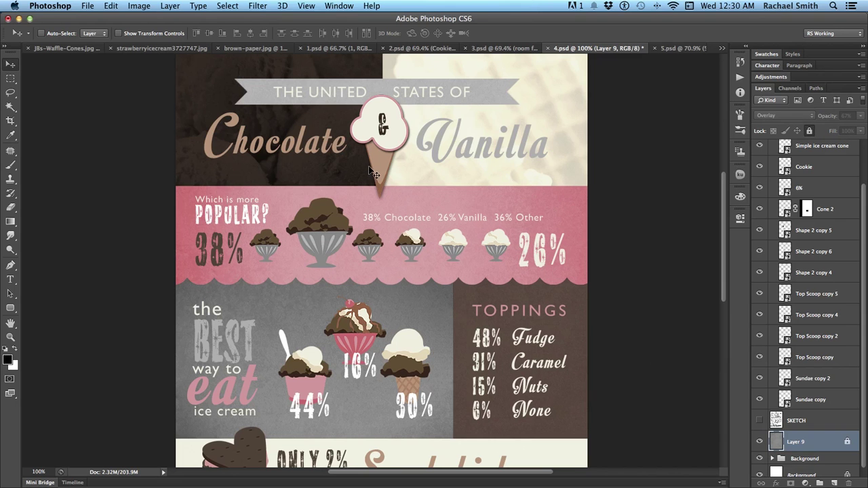
# Give Layer 5 a 7 px drop shadow with slightly lowered opacity
pyautogui.keyDown('super'); pyautogui.click(267, 98); pyautogui.keyUp('super')
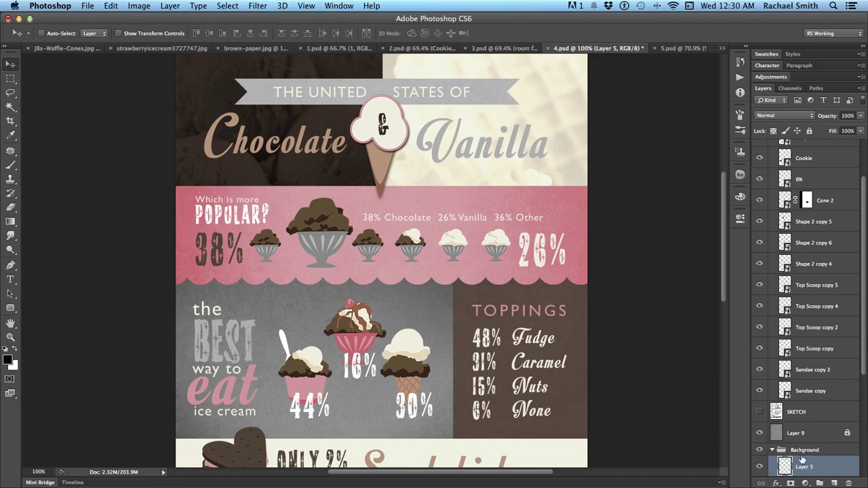
pyautogui.doubleClick(833, 469)
pyautogui.click(554, 365)
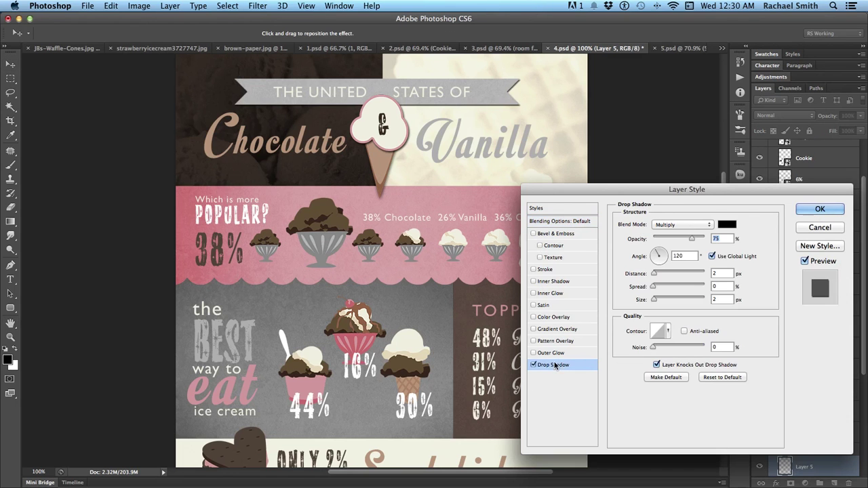
pyautogui.moveTo(653, 299); pyautogui.dragTo(657, 303)
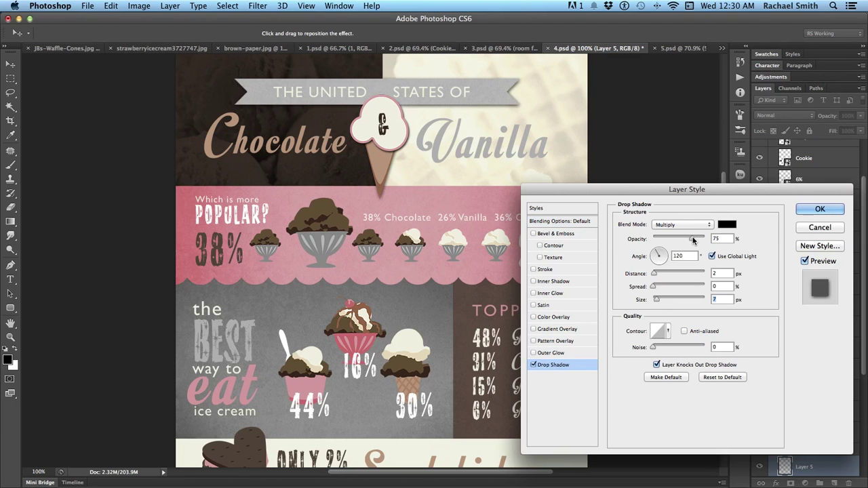
pyautogui.moveTo(693, 240); pyautogui.dragTo(690, 241)
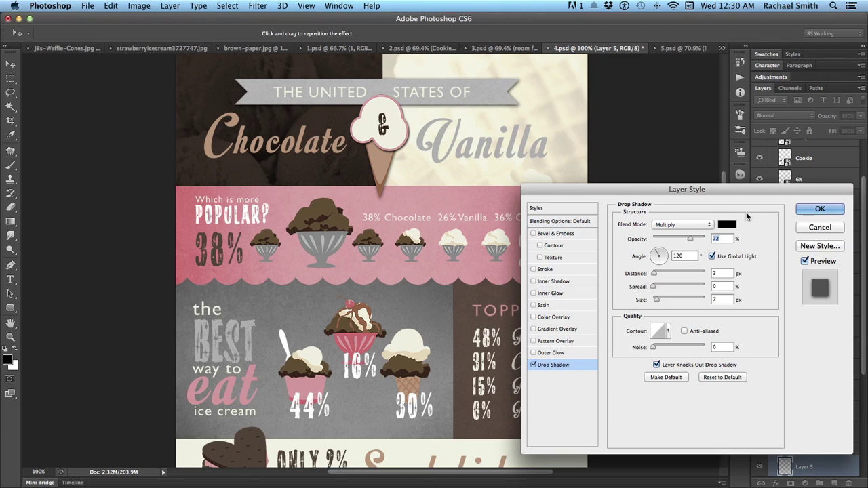
pyautogui.click(820, 209)
# Paste the drop shadow style onto Shape 2 copy 5 and Sundae copy 2
pyautogui.scroll(-2, 823, 448)
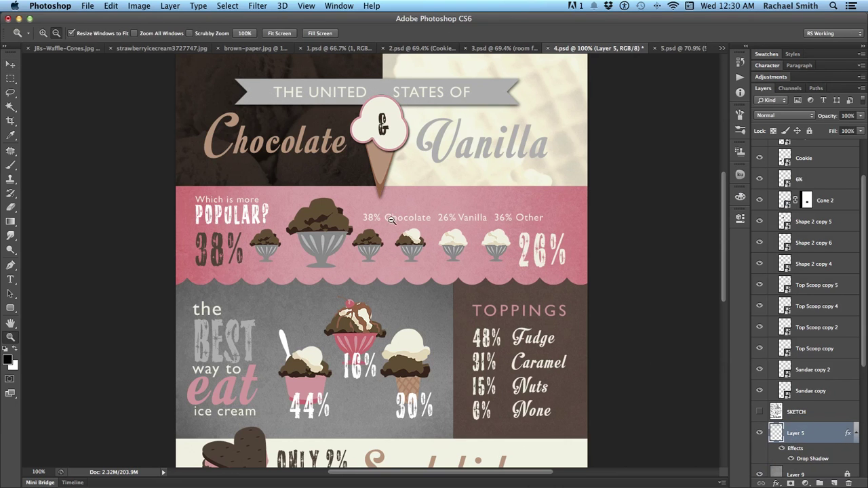
pyautogui.keyDown('alt'); pyautogui.click(381, 139); pyautogui.keyUp('alt')
pyautogui.keyDown('super'); pyautogui.click(330, 203); pyautogui.keyUp('super')
pyautogui.press('super+alt+shift+v')
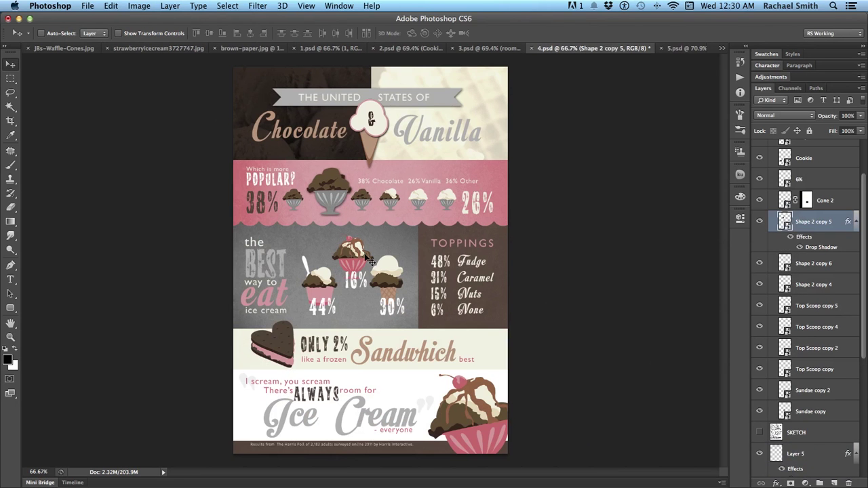
pyautogui.keyDown('super'); pyautogui.click(467, 397); pyautogui.keyUp('super')
pyautogui.press('super+alt+shift+v')
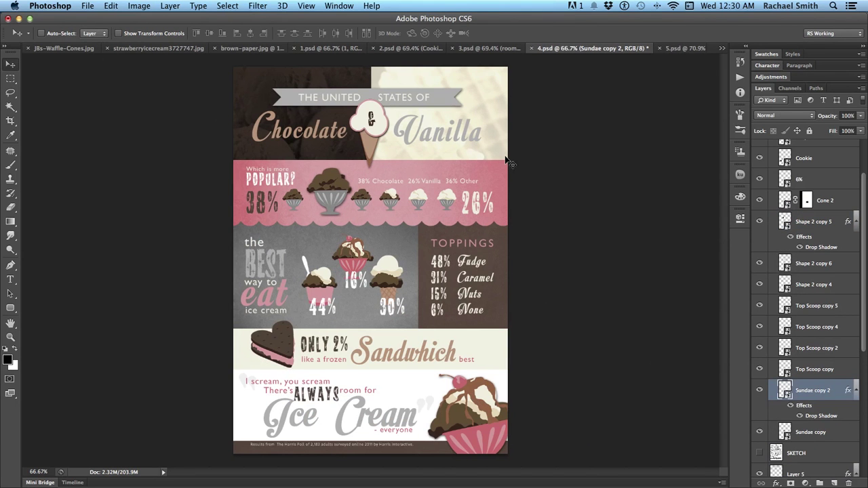
# Apply the same drop shadow to the Cookie graphic, undoing an accidental move
pyautogui.keyDown('super'); pyautogui.click(278, 349); pyautogui.keyUp('super')
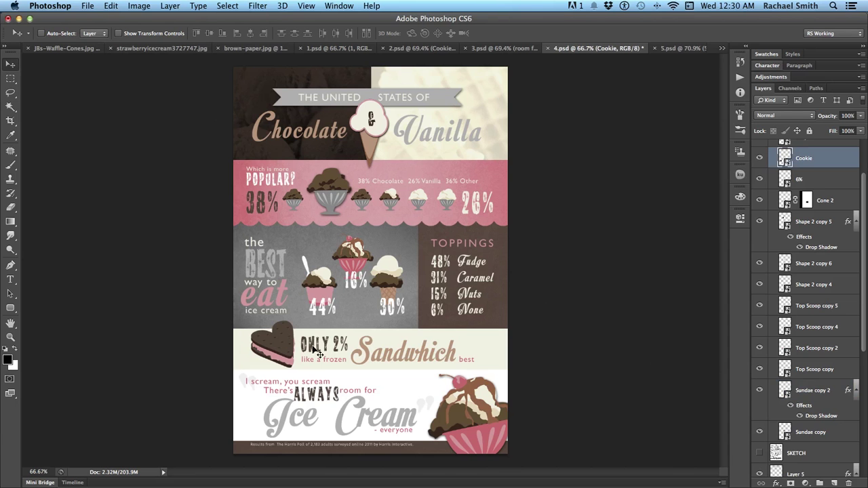
pyautogui.moveTo(273, 354); pyautogui.dragTo(265, 349)
pyautogui.press('super+z')
pyautogui.press('super+alt+v')
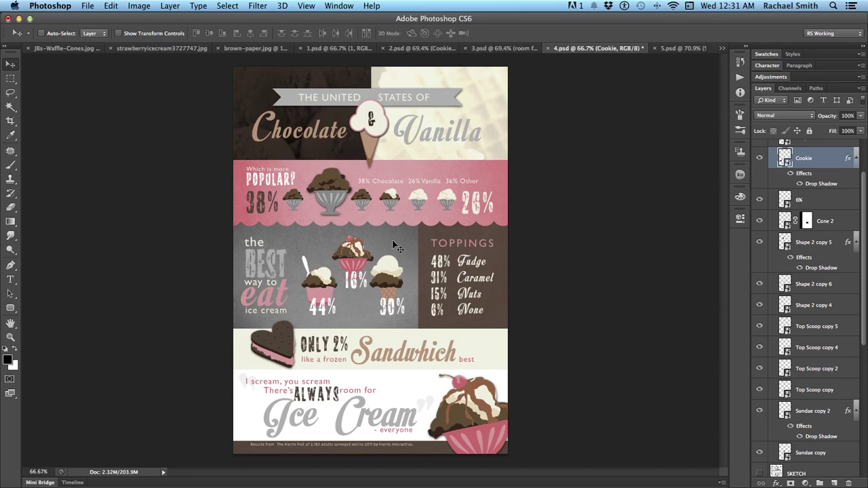
pyautogui.click(684, 48)
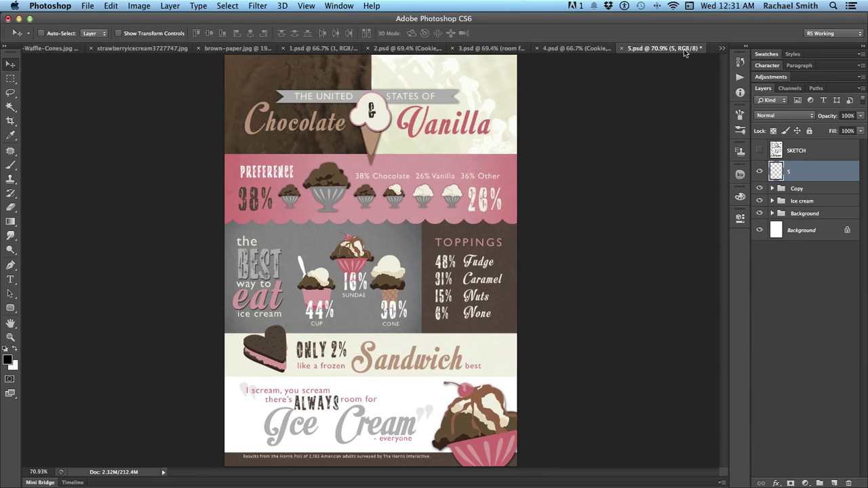
pyautogui.click(589, 49)
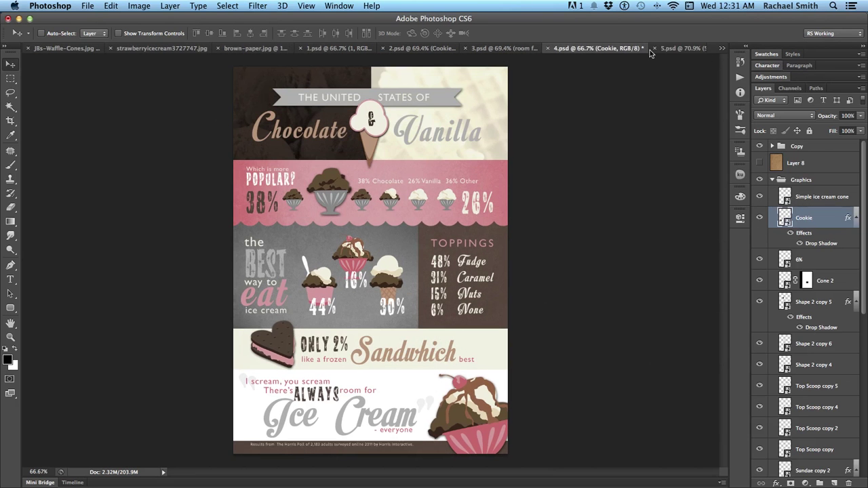
pyautogui.click(678, 52)
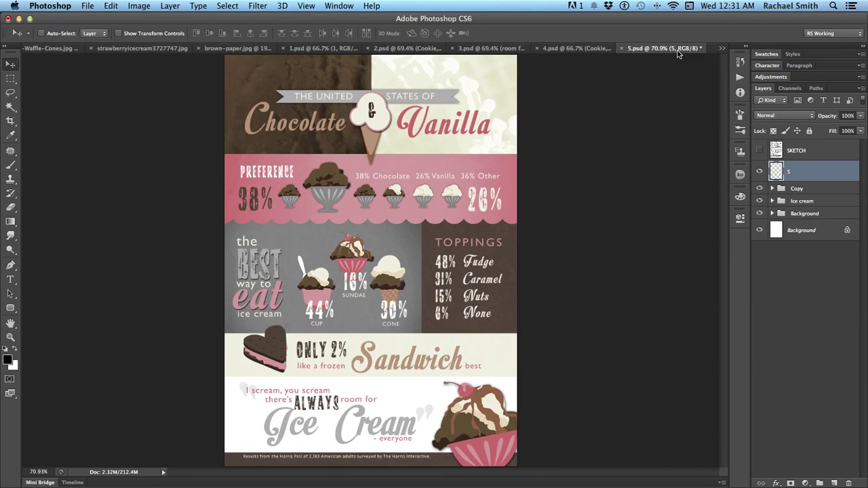
pyautogui.click(577, 50)
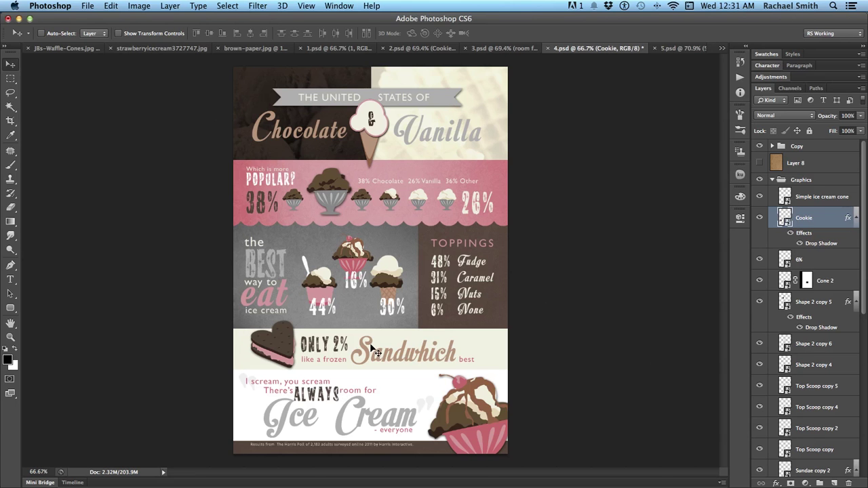
# Spell-check all text, changing Sandwhich to Sandwich, skipping hidden layers and ignoring 'online'
pyautogui.press('t')
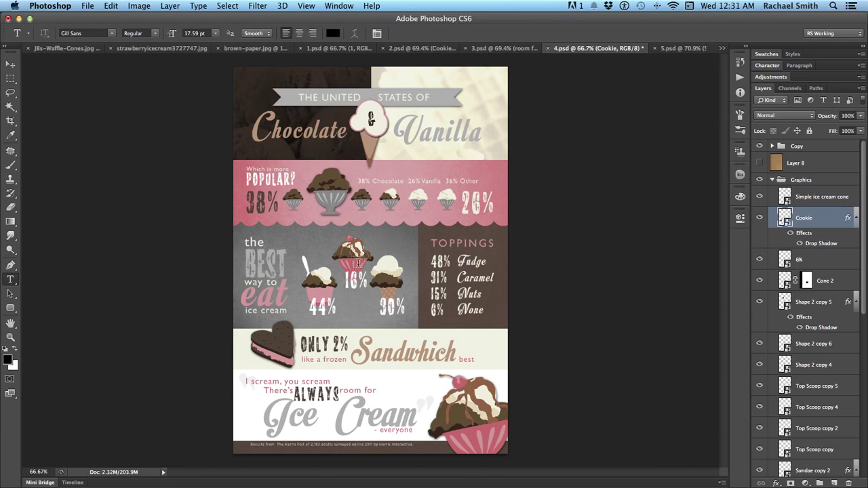
pyautogui.rightClick(353, 283)
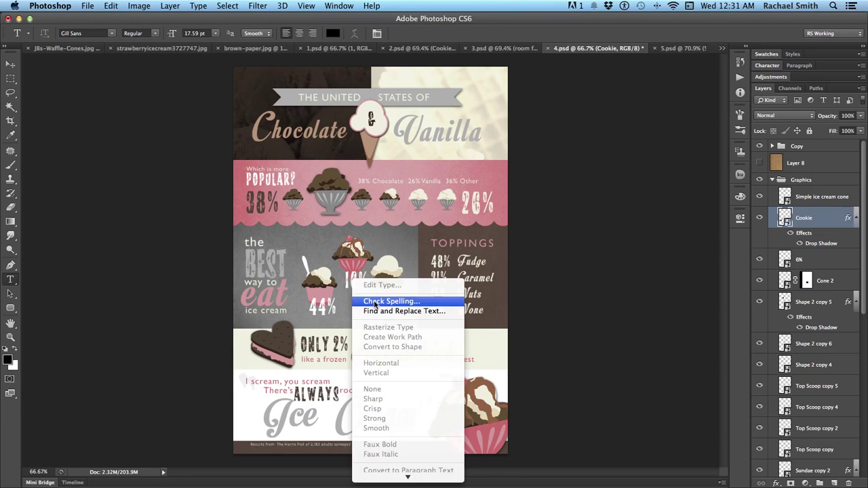
pyautogui.click(374, 301)
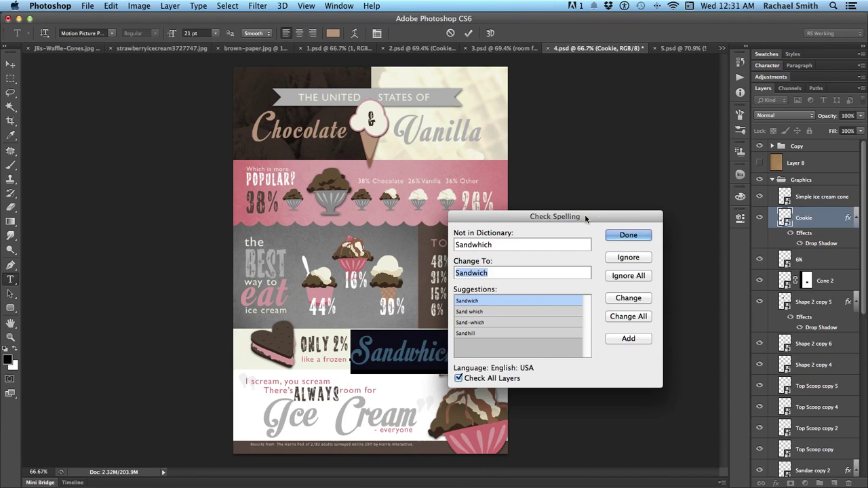
pyautogui.moveTo(587, 222); pyautogui.dragTo(649, 214)
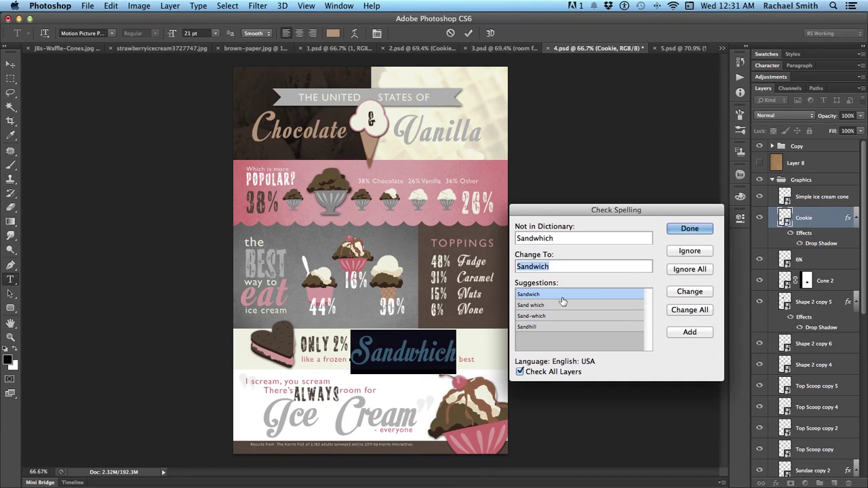
pyautogui.doubleClick(584, 295)
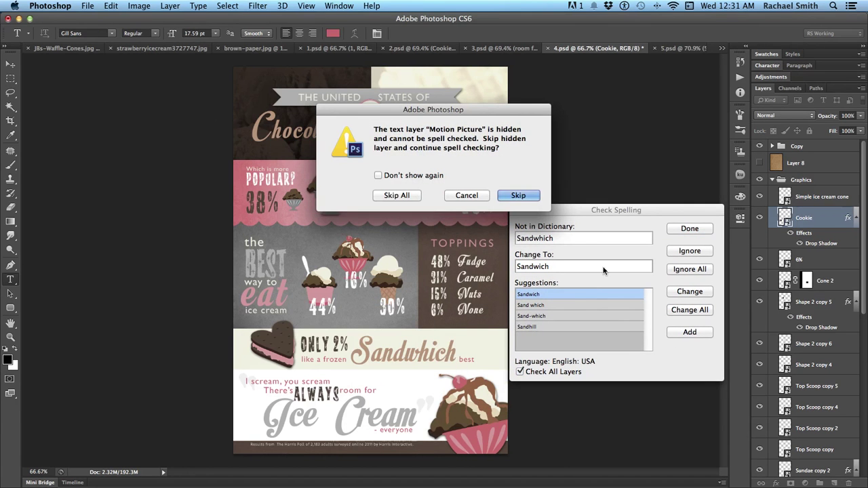
pyautogui.click(414, 195)
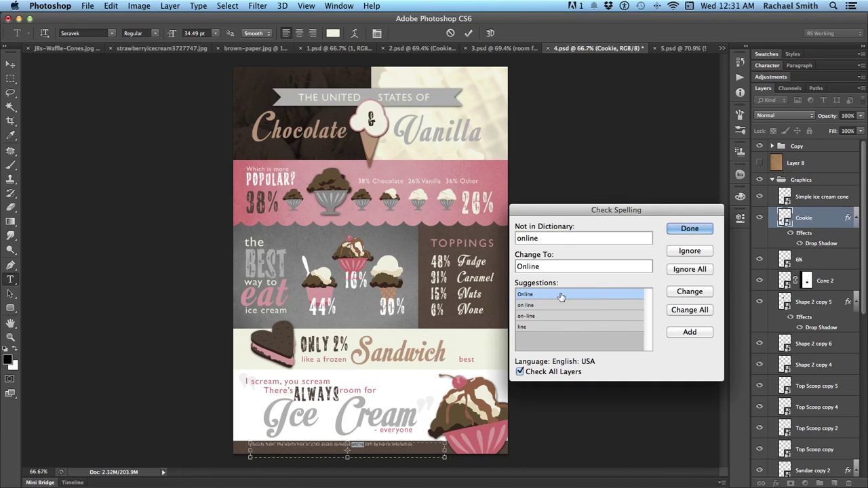
pyautogui.click(674, 250)
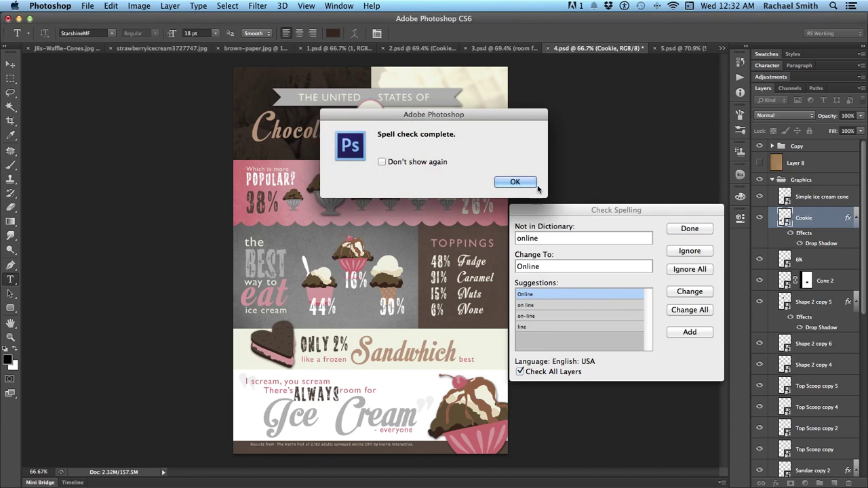
pyautogui.click(536, 185)
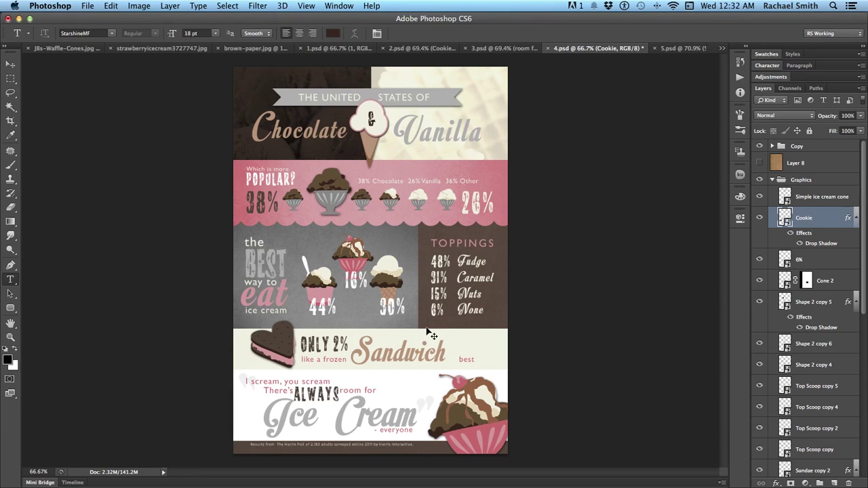
# Scale the Sandwich text layer up to about 107.64%
pyautogui.press('v')
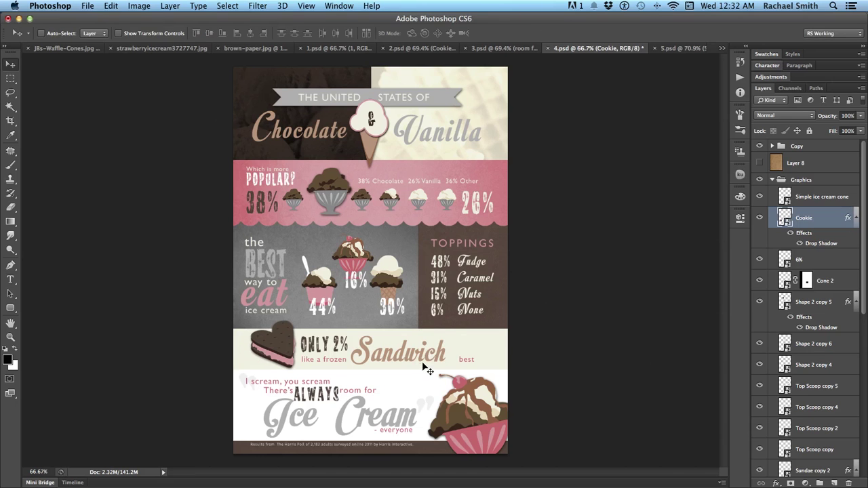
pyautogui.keyDown('super'); pyautogui.click(427, 370); pyautogui.keyUp('super')
pyautogui.press('super+t')
pyautogui.moveTo(447, 331); pyautogui.dragTo(455, 330)
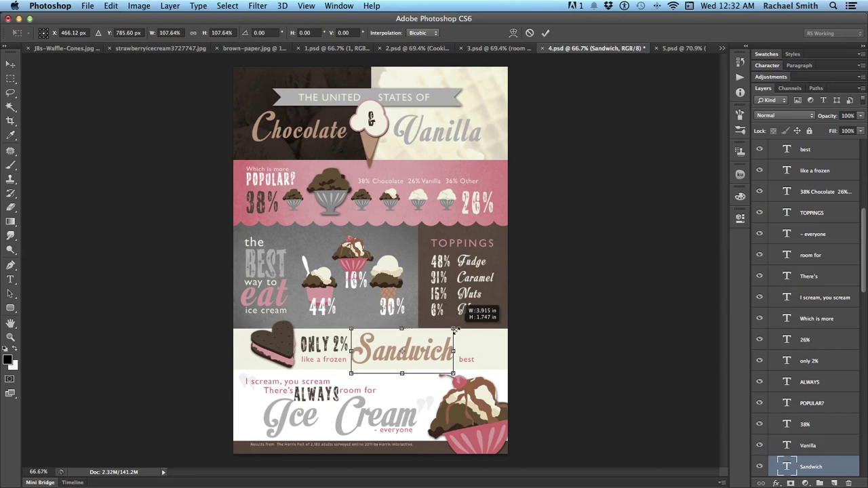
pyautogui.press('Return')
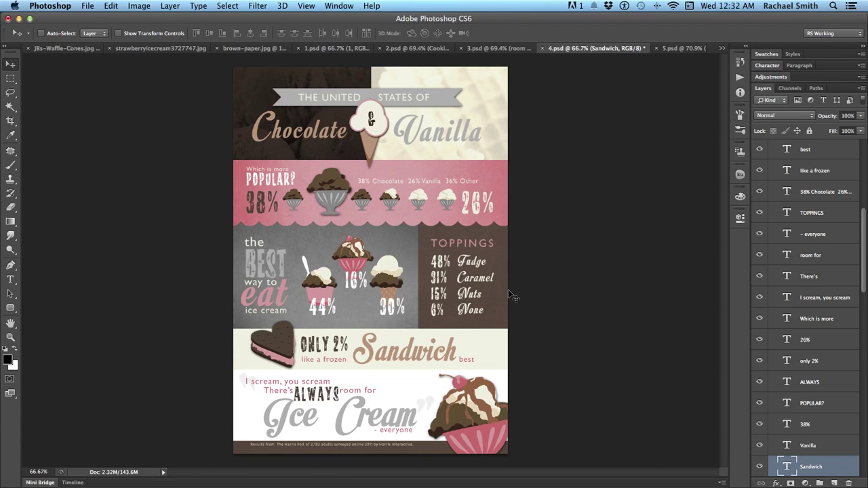
# Save a JPEG copy named Final at maximum quality 12
pyautogui.press('super+shift+s')
pyautogui.click(530, 270)
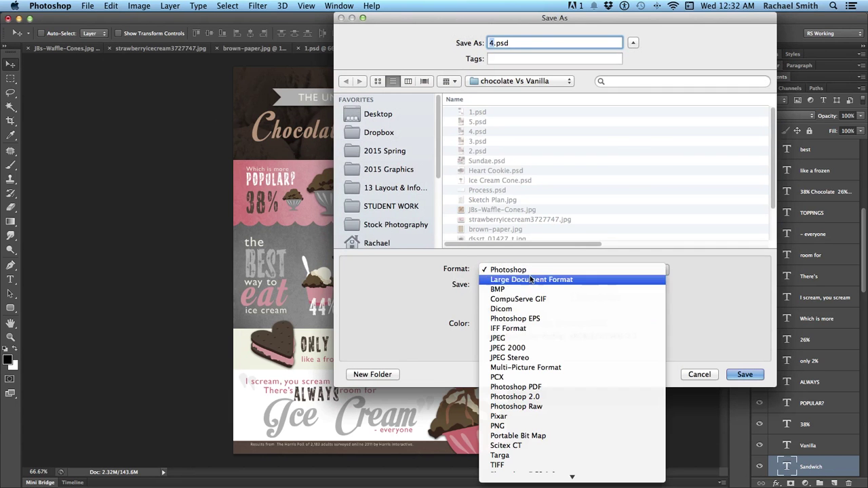
pyautogui.click(538, 341)
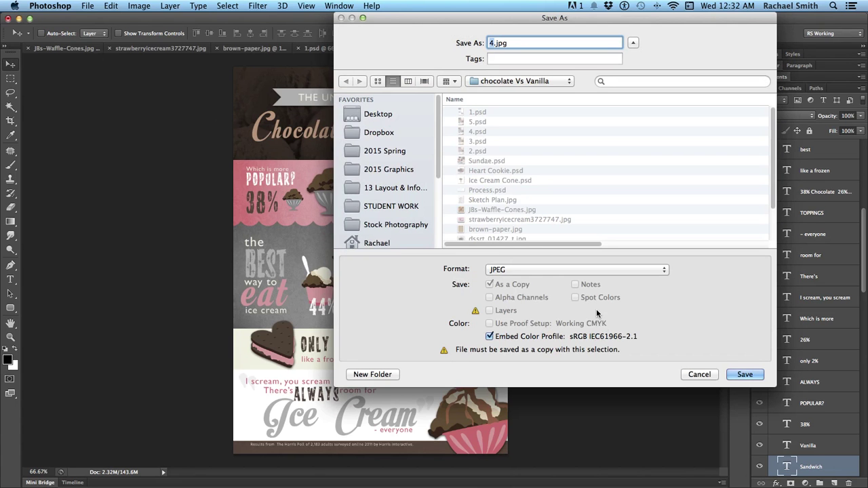
pyautogui.write('Final')
pyautogui.press('Return')
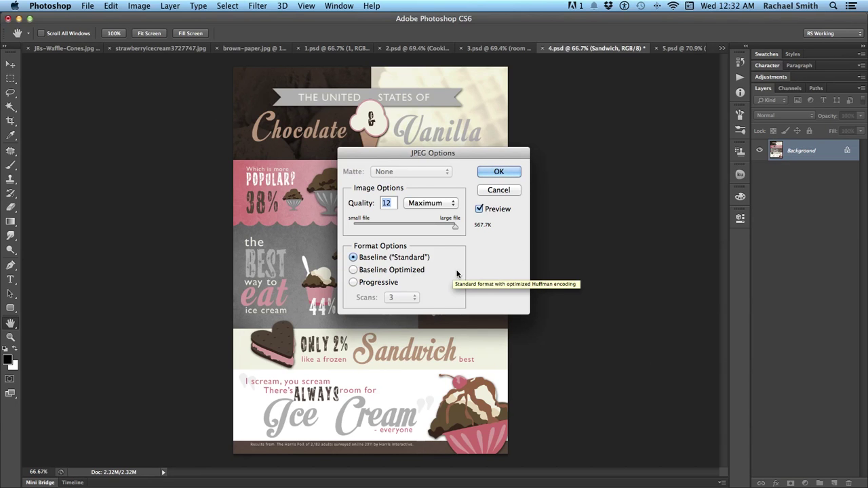
pyautogui.click(486, 173)
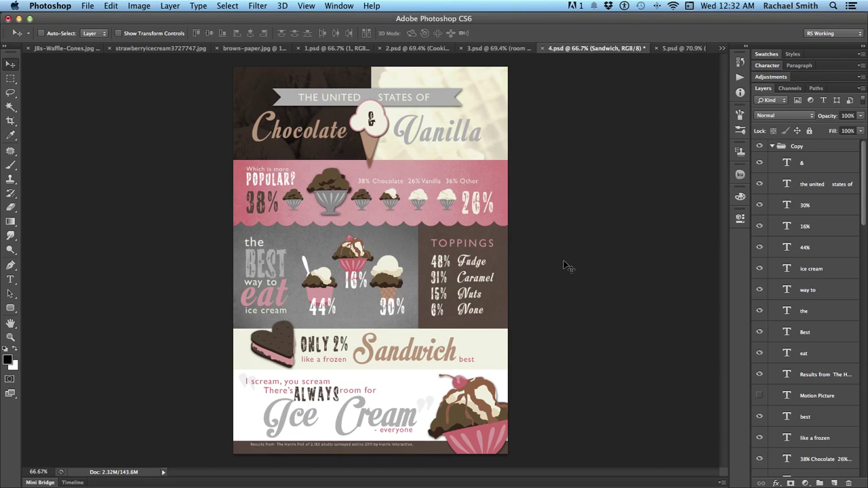
pyautogui.scroll(2, 562, 266)
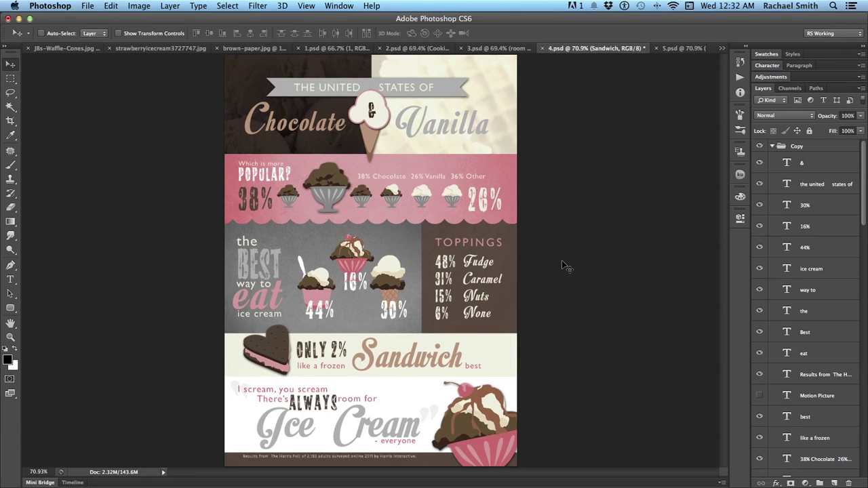
pyautogui.scroll(-1, 562, 265)
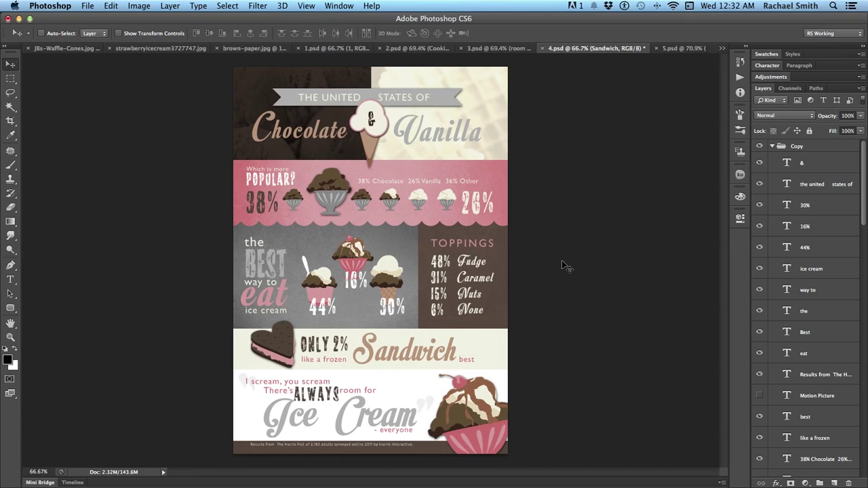